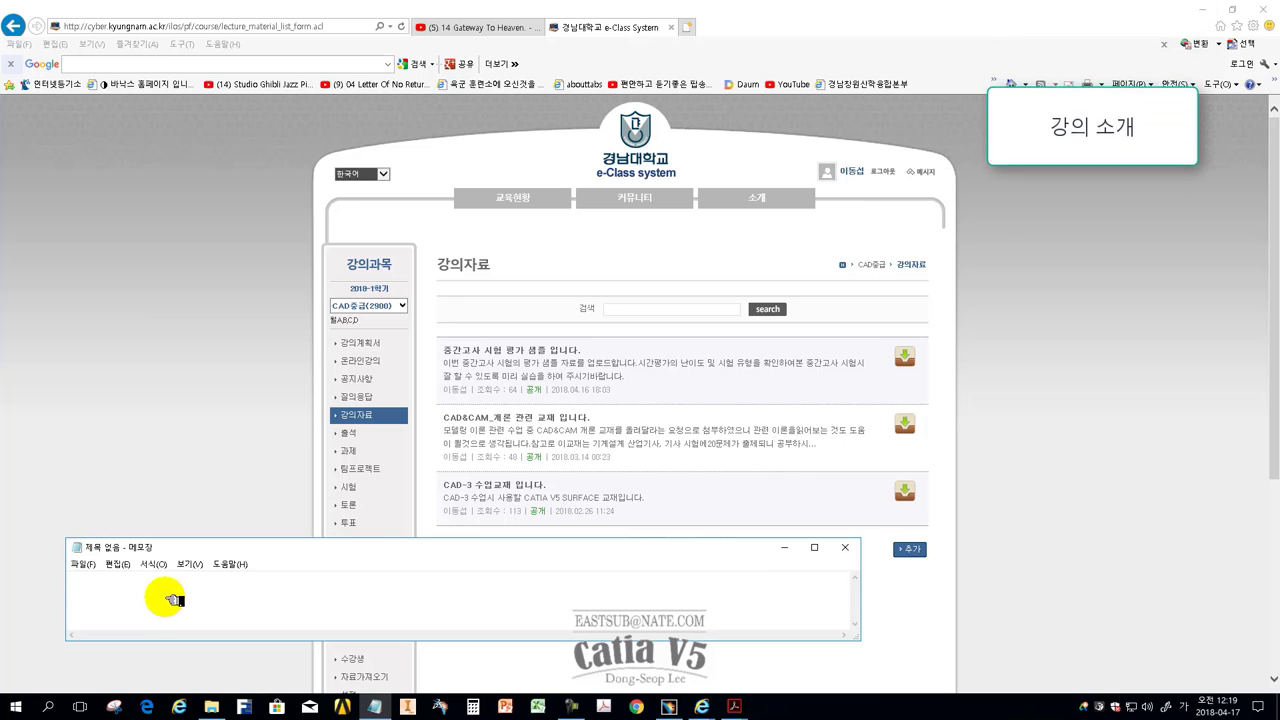
Step: Type the Korean greeting to the students and note that class uses the video lecture materials
{"action": "type", "text": "반갑습니다. 학생 ㅇ"}
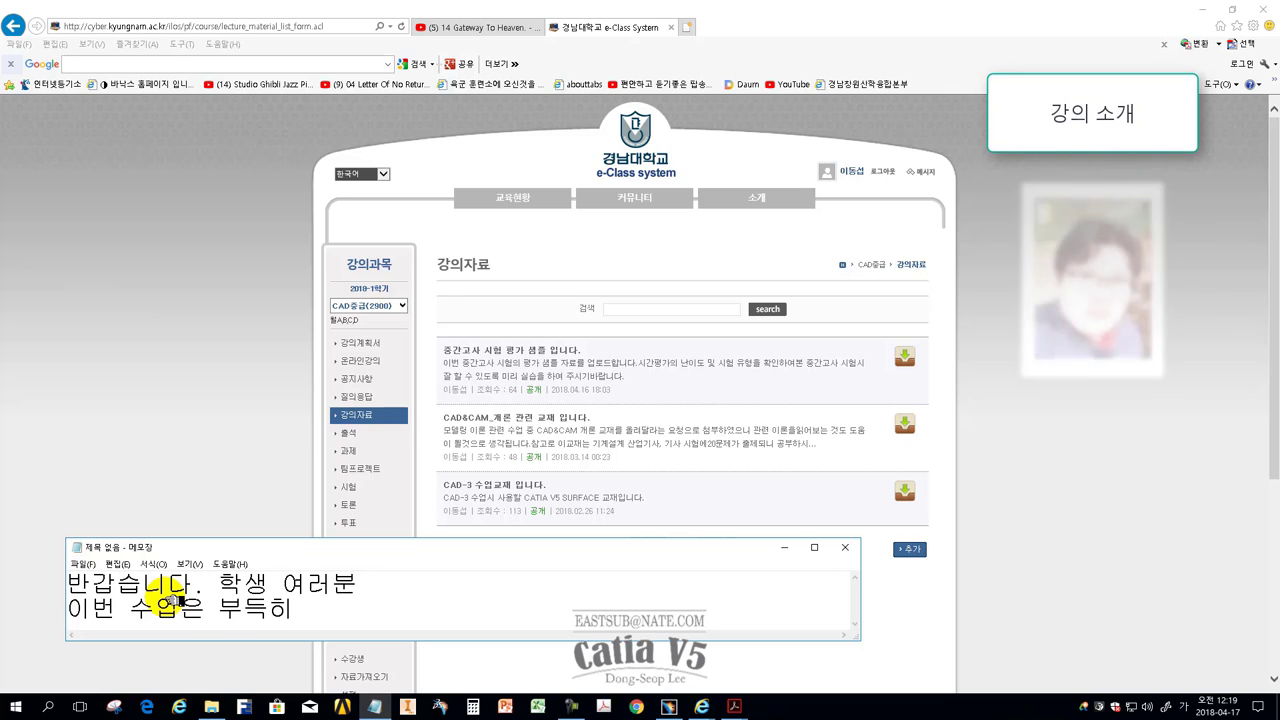
{"action": "type", "text": " 동영상 강의자료를 기반으로 수업을 진"}
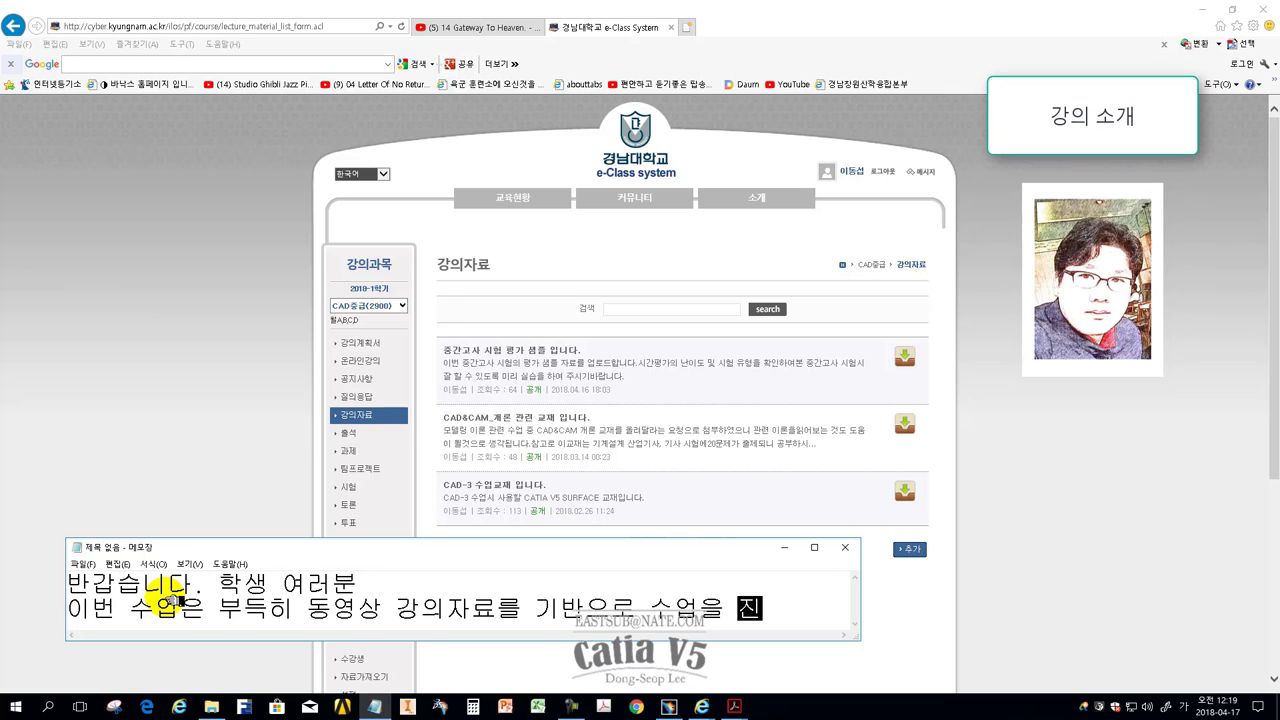
{"action": "type", "text": "행함."}
Step: Continue the note: class will prepare for the exam, with materials posted on the e-class system
{"action": "key", "text": "Return"}
{"action": "type", "text": "오디오 시서"}
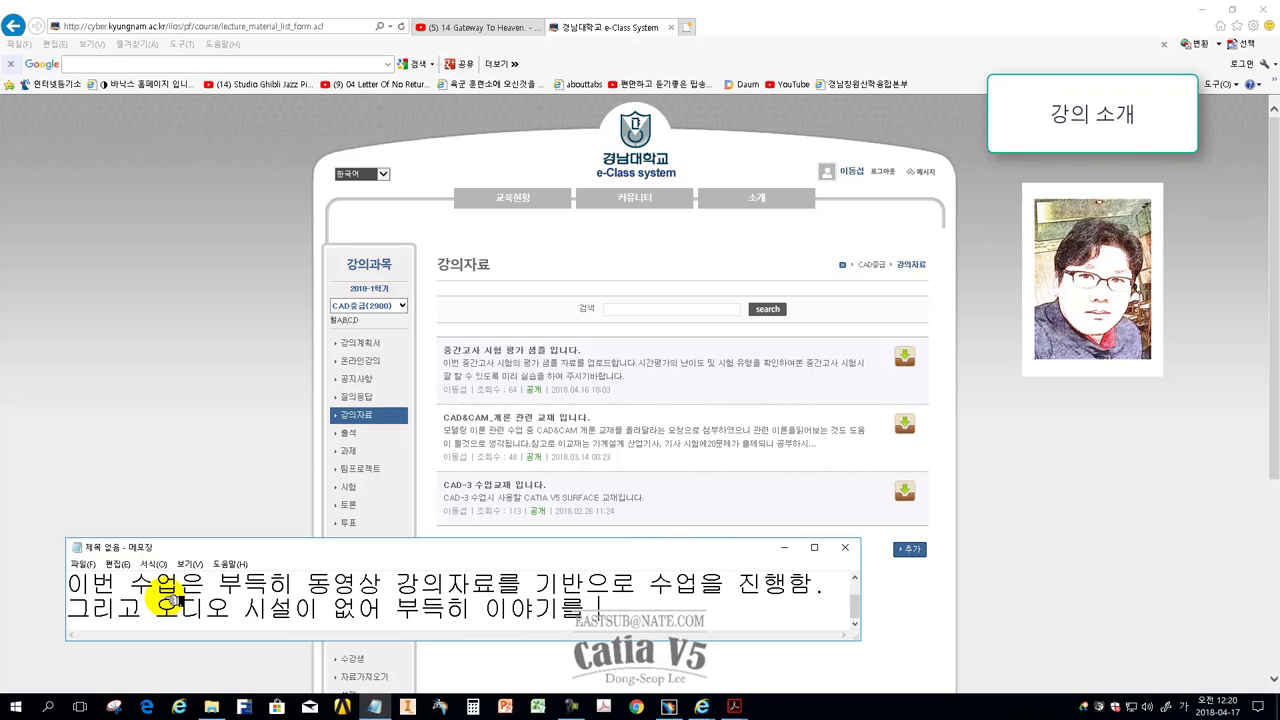
{"action": "type", "text": "글로 대한점 이해 부탁드립니다."}
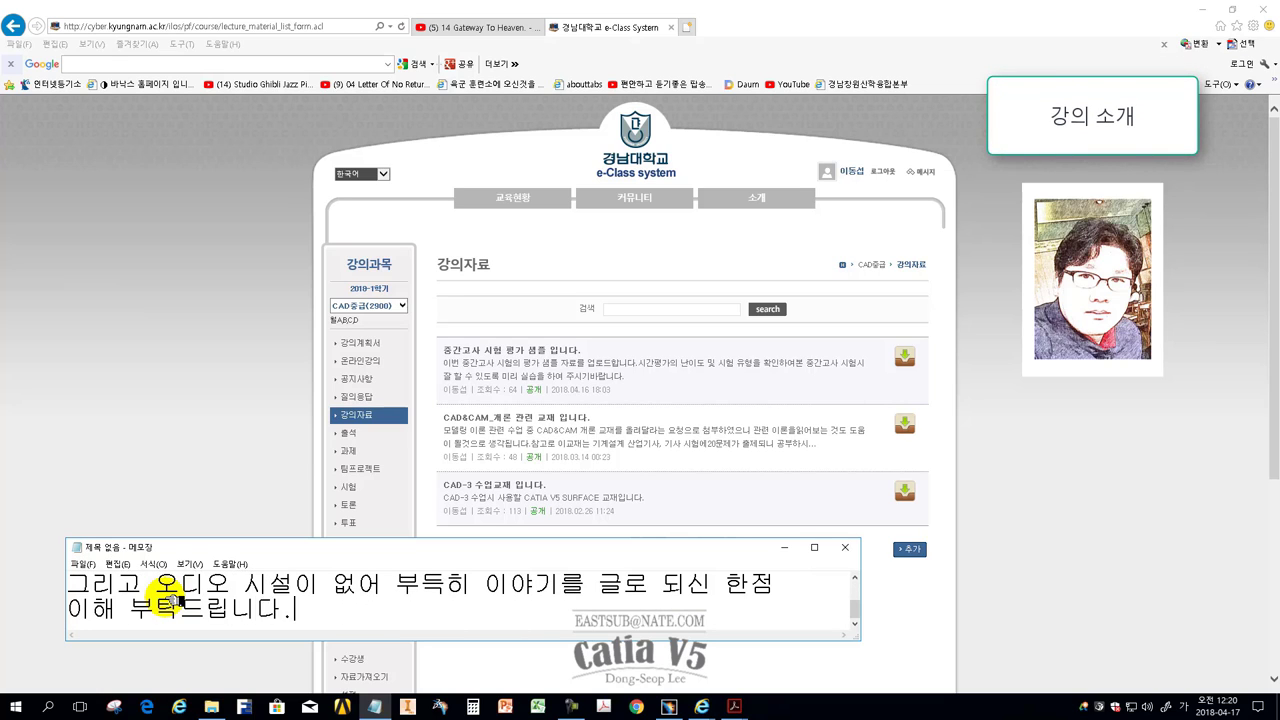
{"action": "key", "text": "Return"}
{"action": "type", "text": "오늘 수업은 중간고사 관련해서 시험 유형 및 실습"}
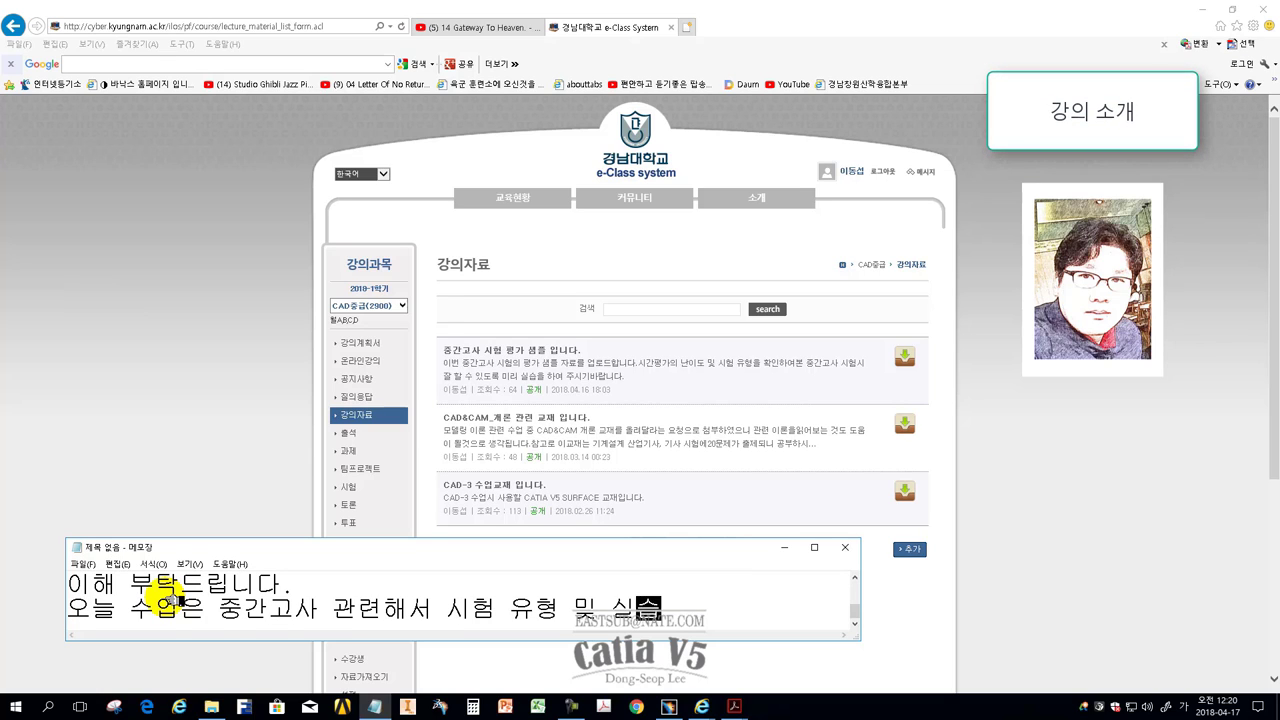
{"action": "type", "text": "을 통해"}
{"action": "key", "text": "Return"}
{"action": "type", "text": "시"}
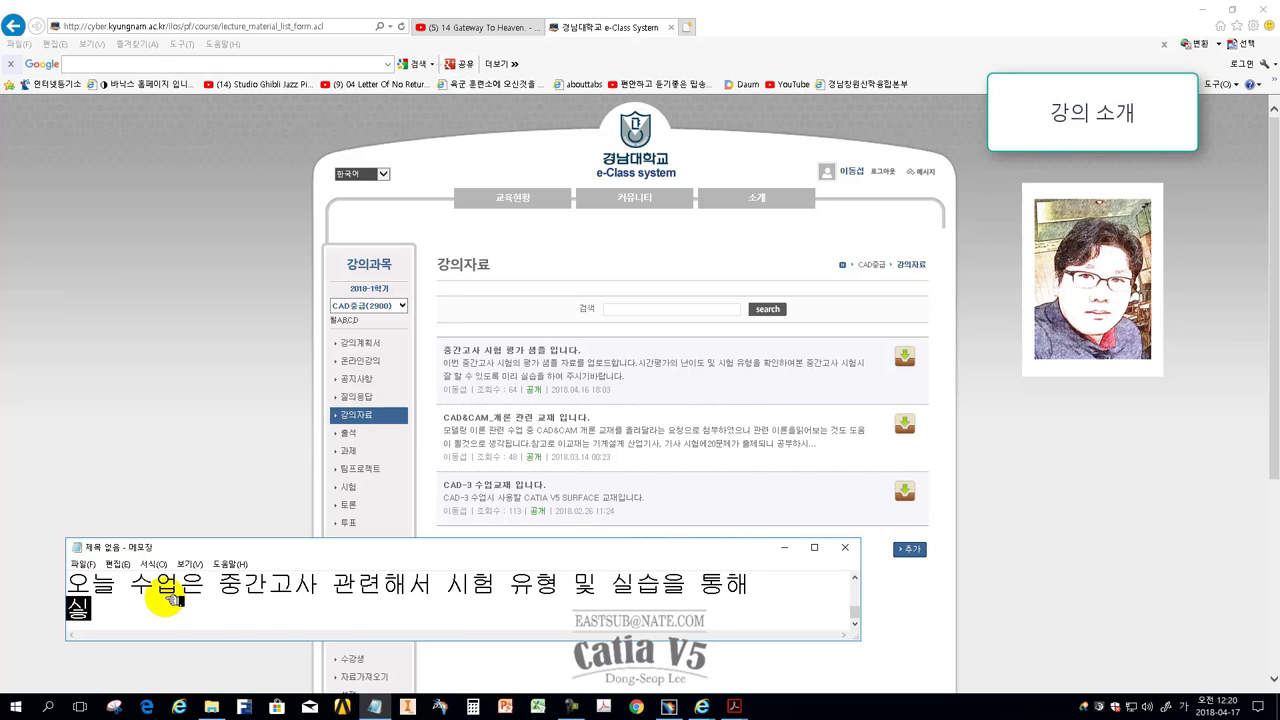
{"action": "type", "text": "험을 대비하는 시간으로 하겠습니다."}
{"action": "key", "text": "Return"}
{"action": "type", "text": "참고로 관련 자료가 우선 e-cl"}
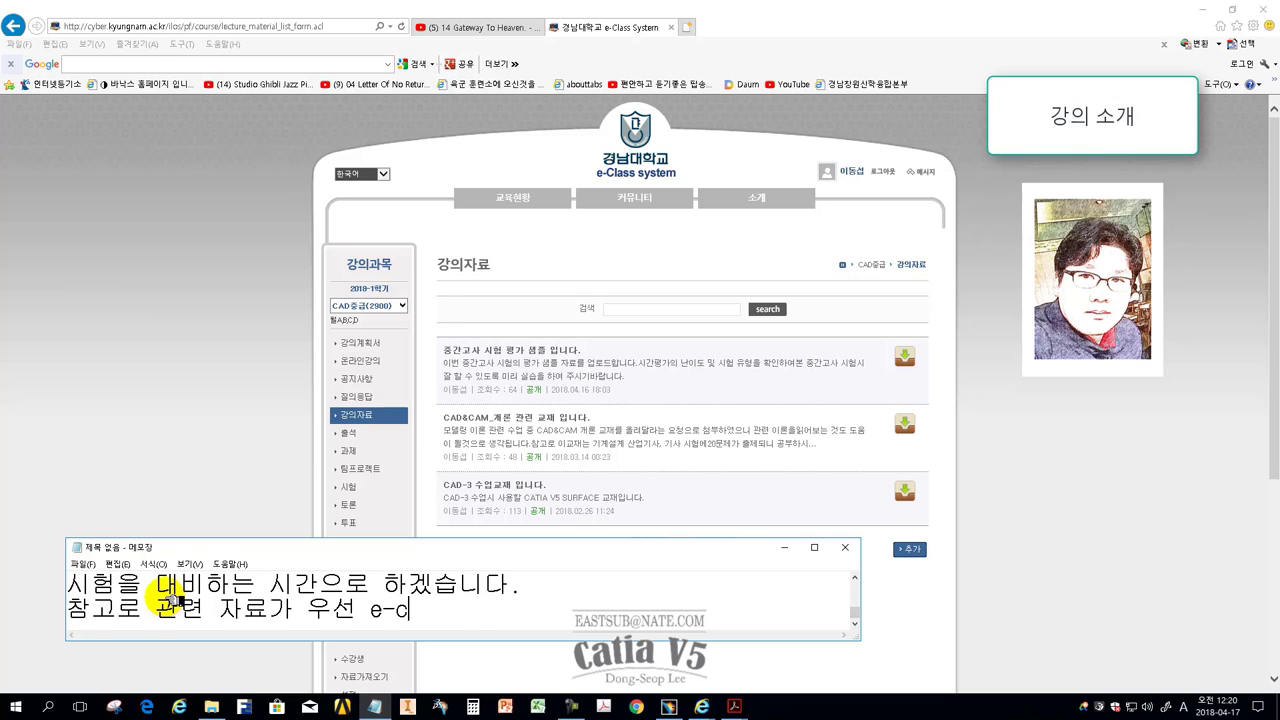
{"action": "type", "text": "ass system에 등록하였으니"}
Step: Add lines telling students to download the midterm exam sample from the course materials, then return to e-Class
{"action": "key", "text": "Return"}
{"action": "type", "text": "먼저"}
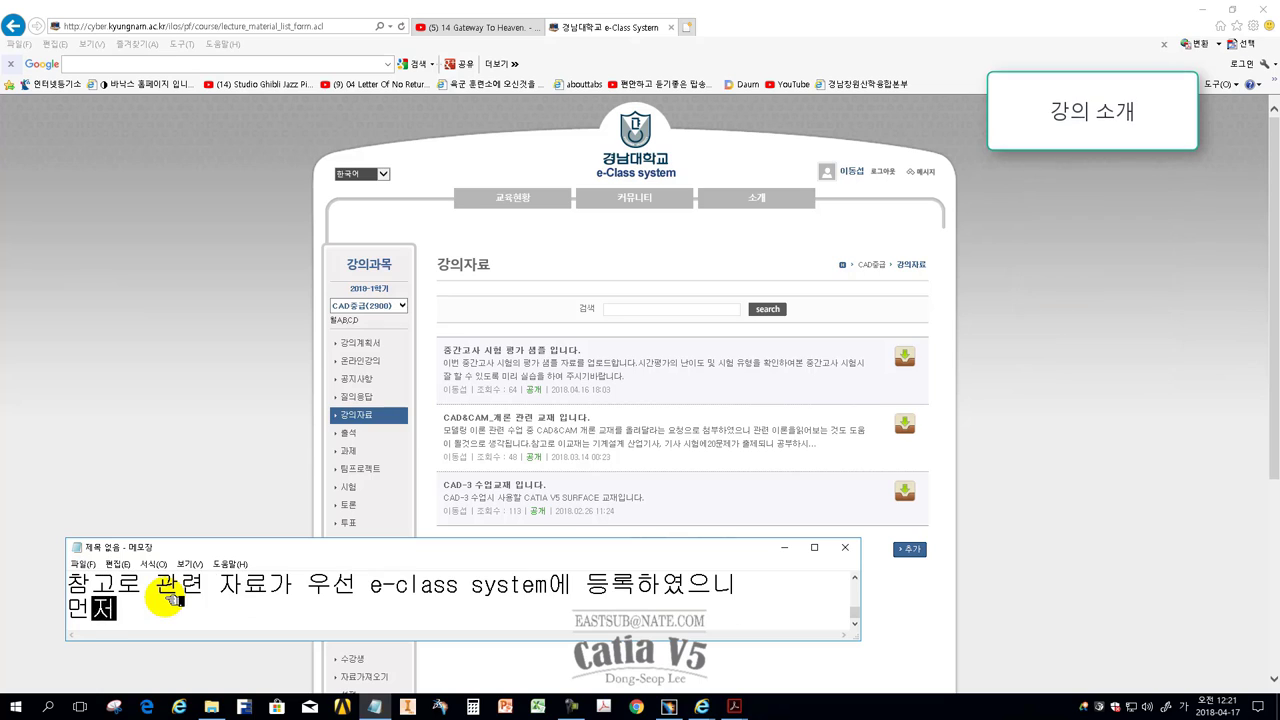
{"action": "type", "text": " 사이트에 들어가서 강의자료 중간고사 시험 평가 샘플"}
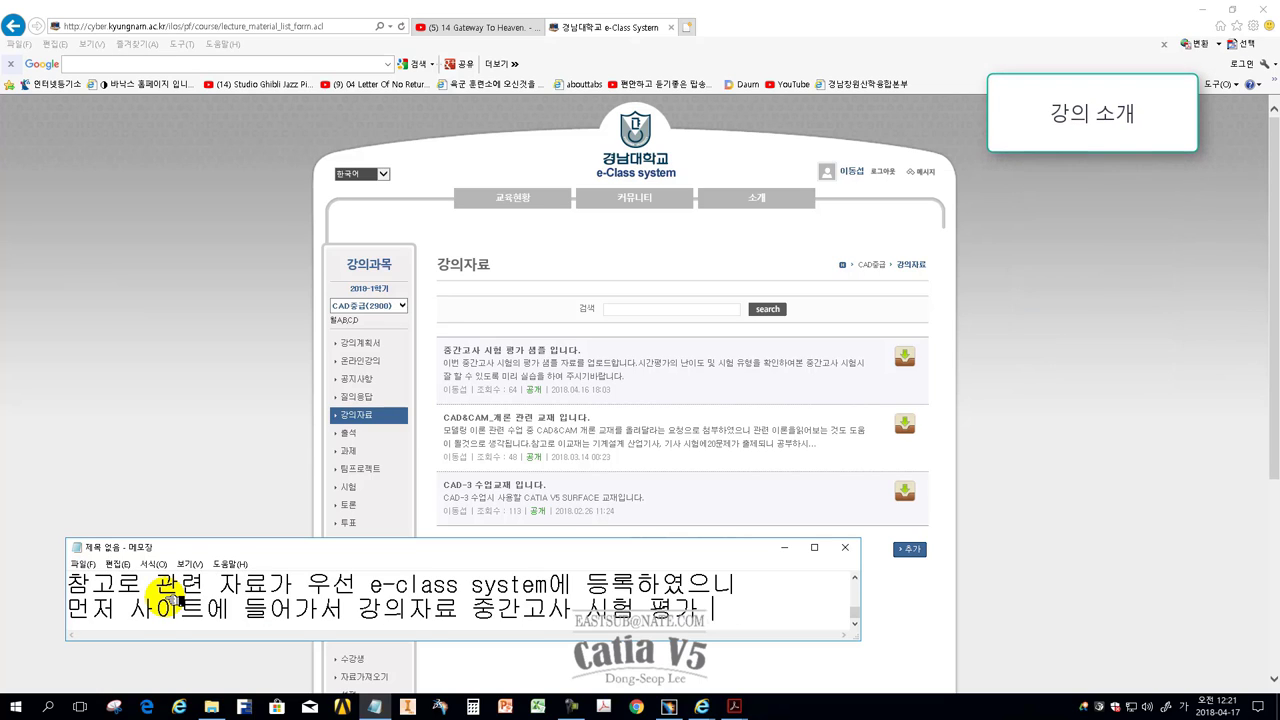
{"action": "type", "text": "이라고"}
{"action": "key", "text": "Return"}
{"action": "type", "text": "내용에서"}
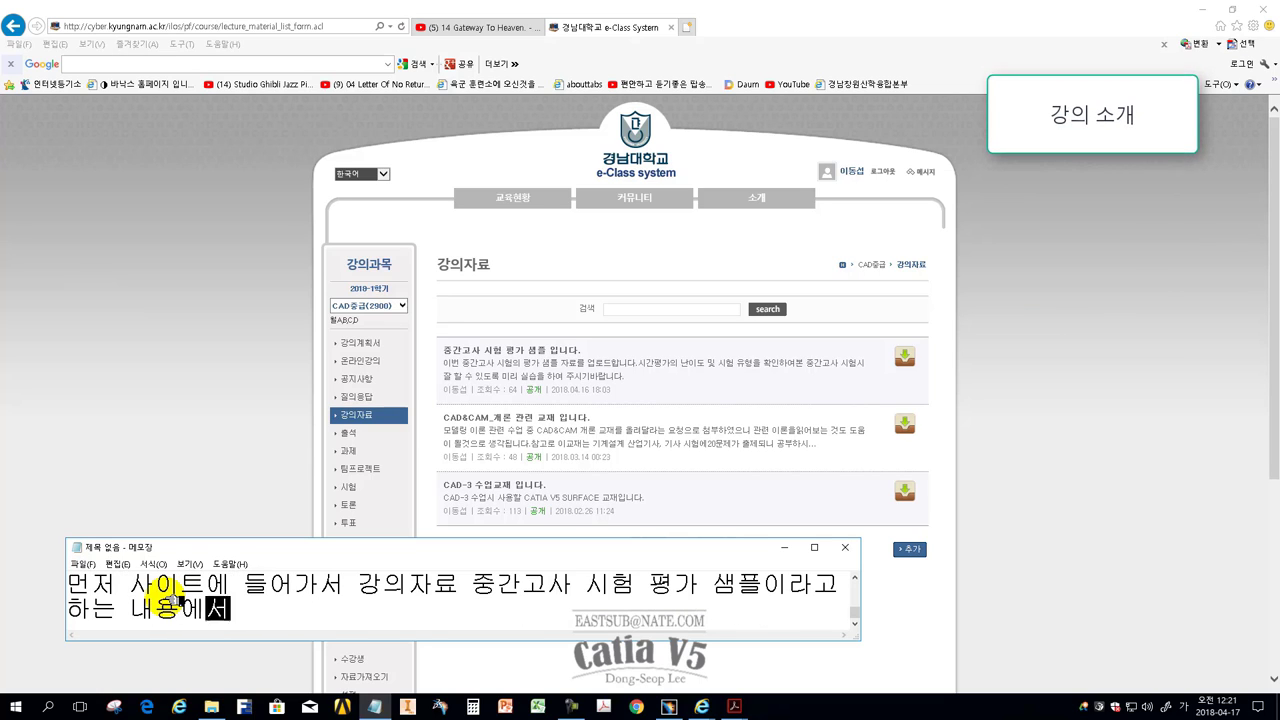
{"action": "type", "text": " 자료를 다운 받아 시작하도록 하겠습니다."}
{"action": "key", "text": "Return"}
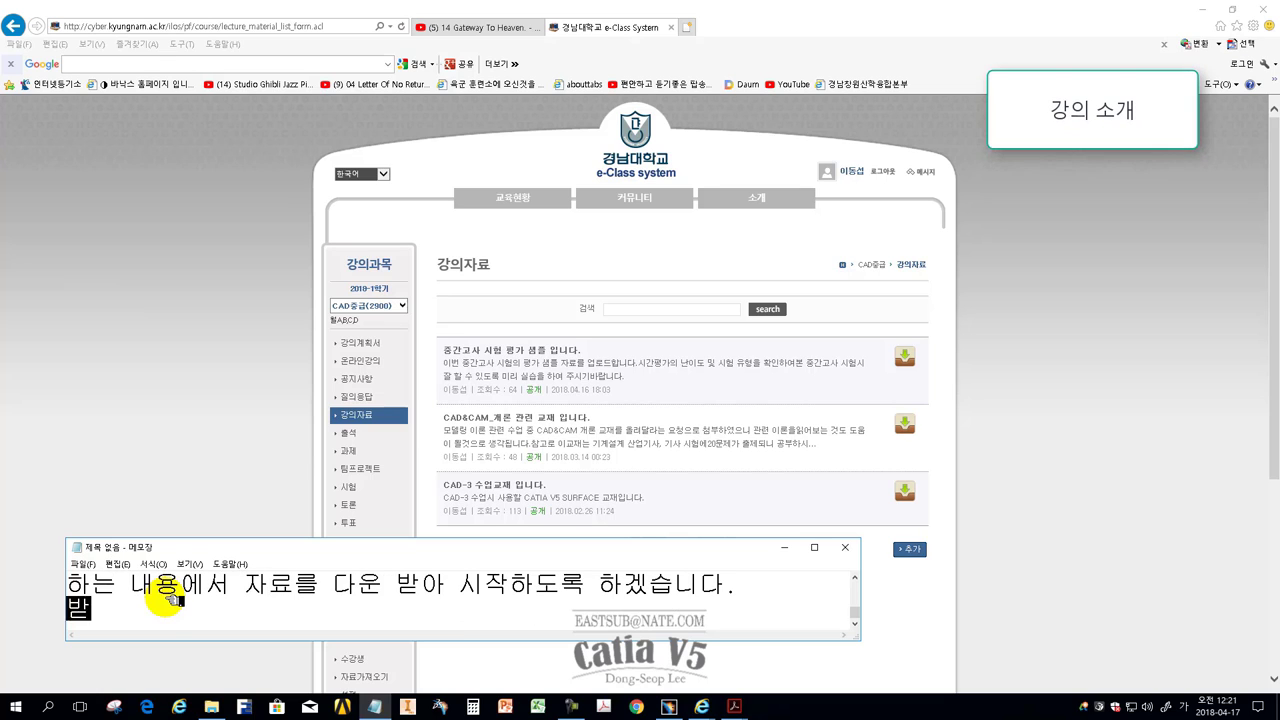
{"action": "type", "text": "받은 자료"}
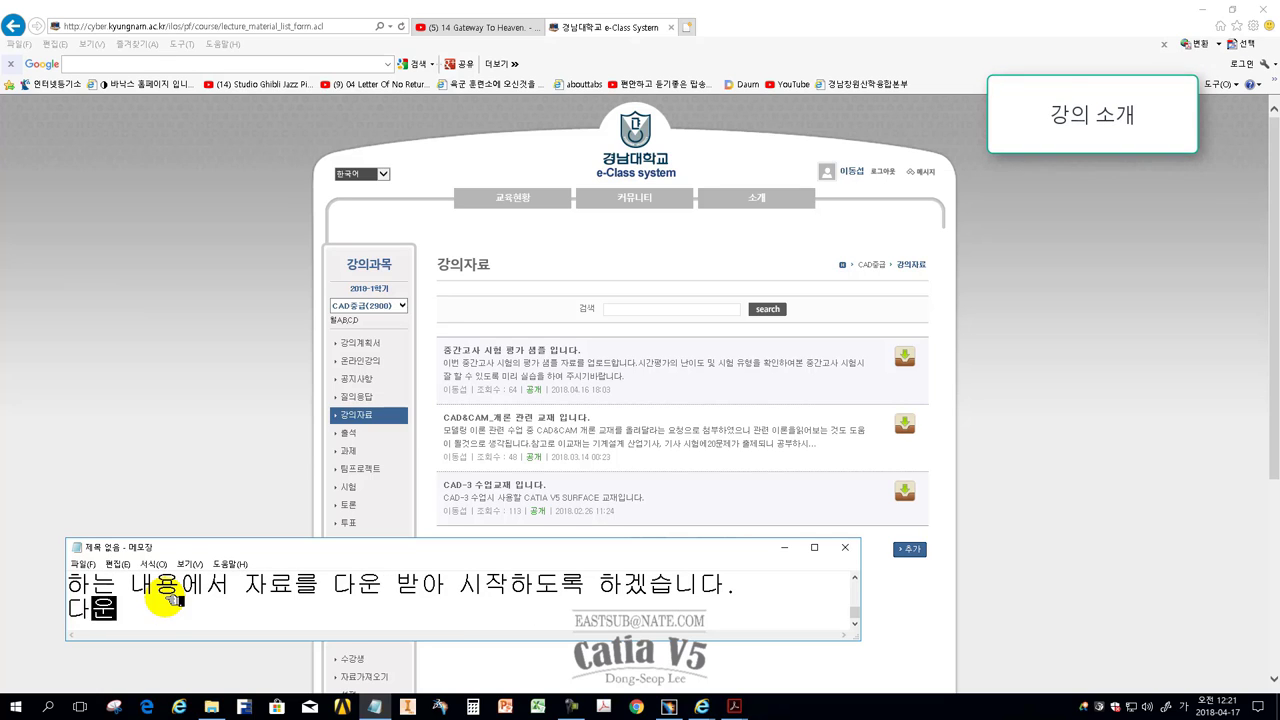
{"action": "type", "text": "받은 자료를 다음 가"}
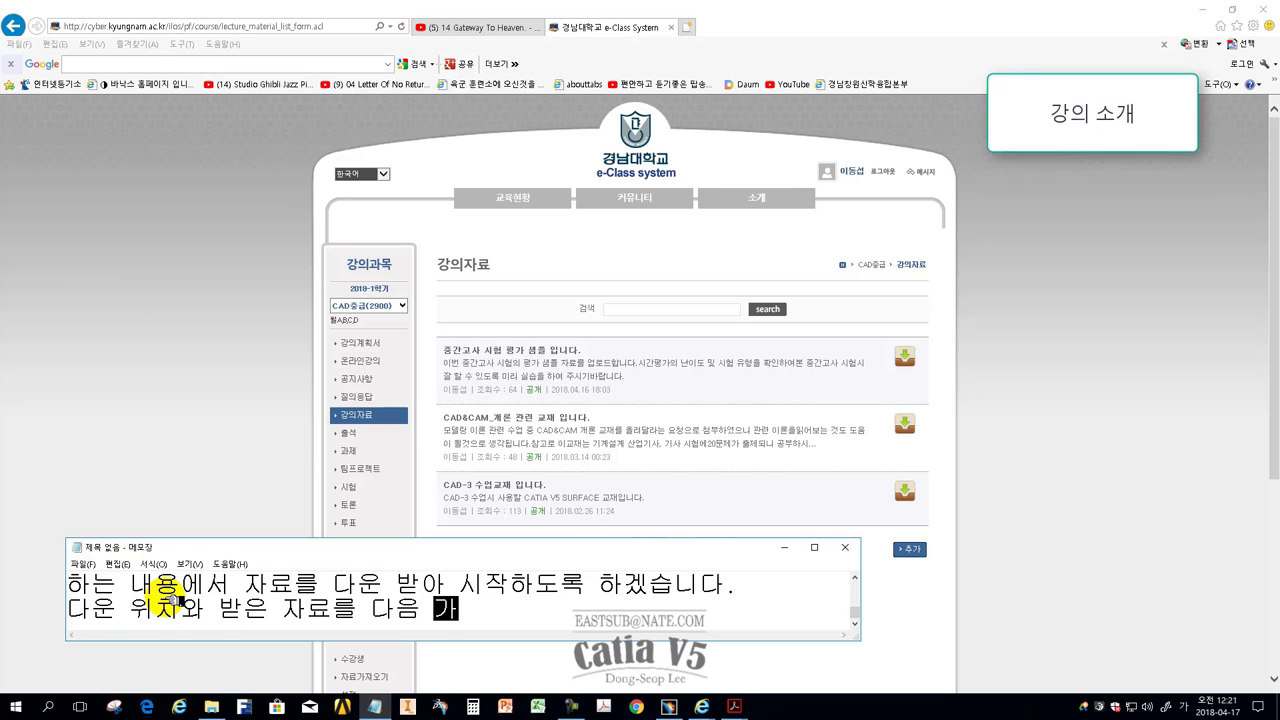
{"action": "key", "text": "Return"}
{"action": "type", "text": "먼저 다"}
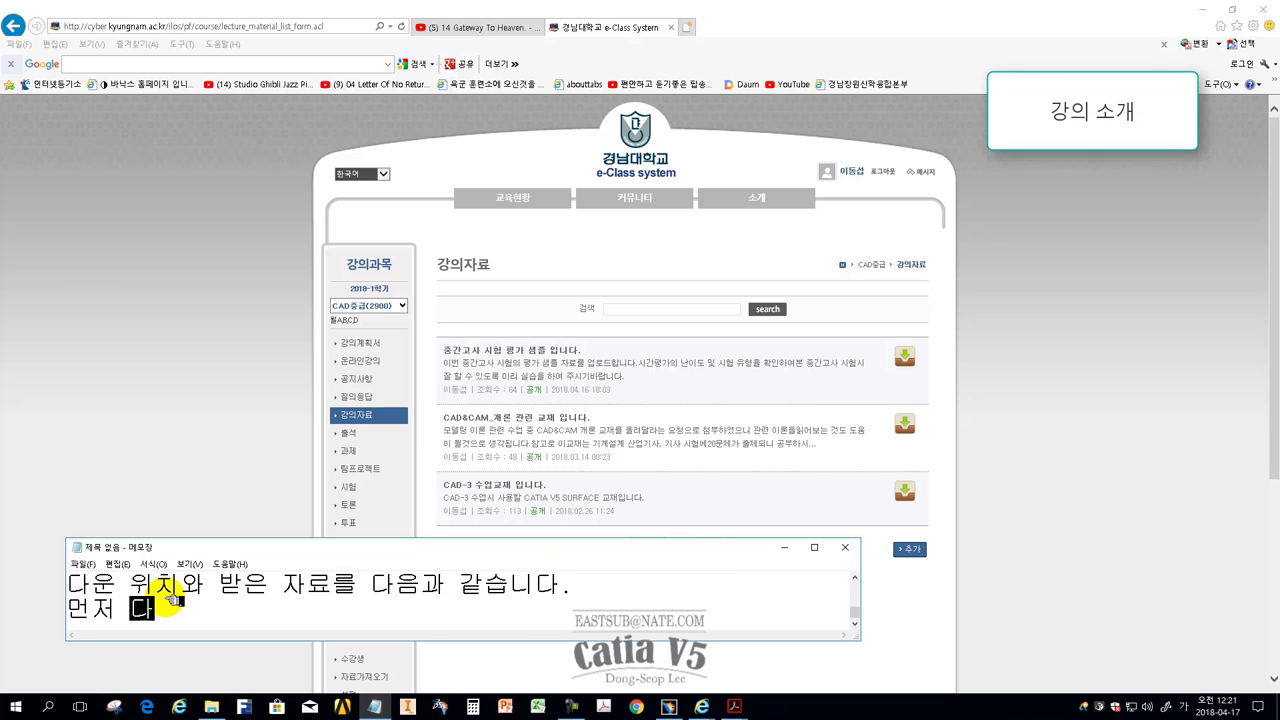
{"action": "type", "text": "는"}
{"action": "left_click", "coordinate": [160, 351]}
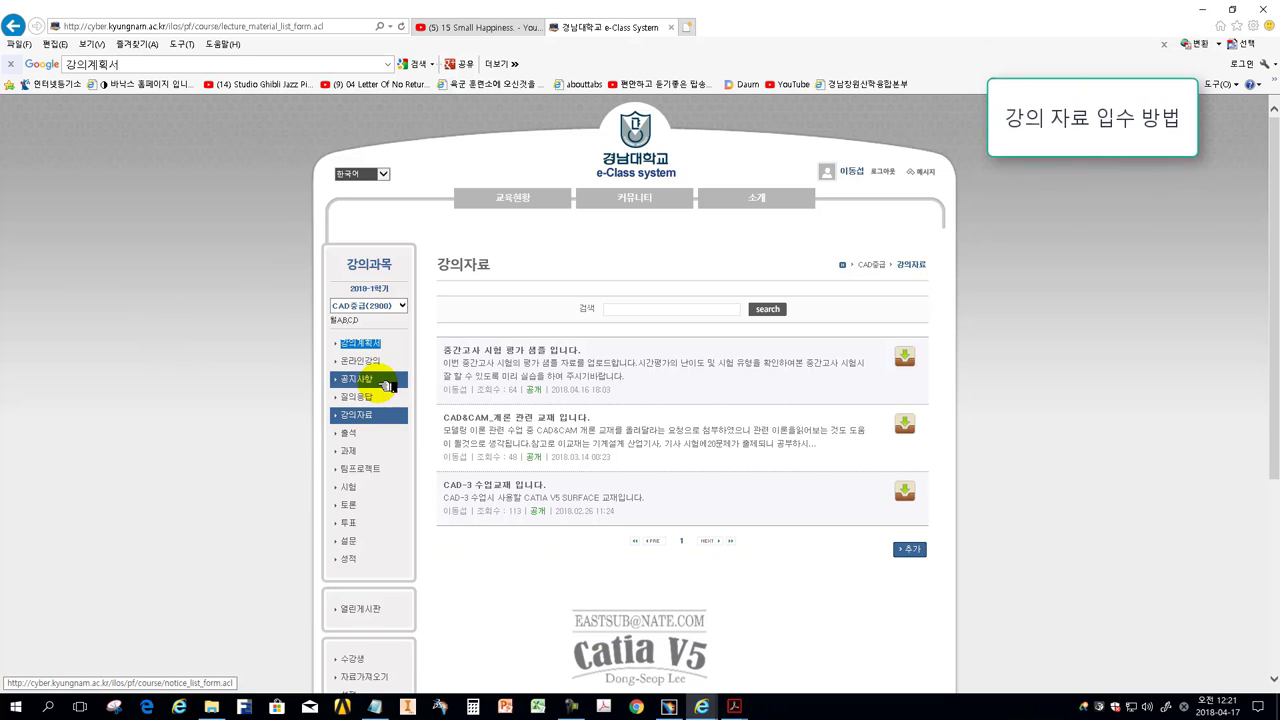
Step: Switch to the CAD중급(2901) course and open the '중간고사 시험 평가 샘플 입니다.' post
{"action": "double_click", "coordinate": [360, 343]}
{"action": "left_click", "coordinate": [367, 327]}
{"action": "left_click", "coordinate": [383, 310]}
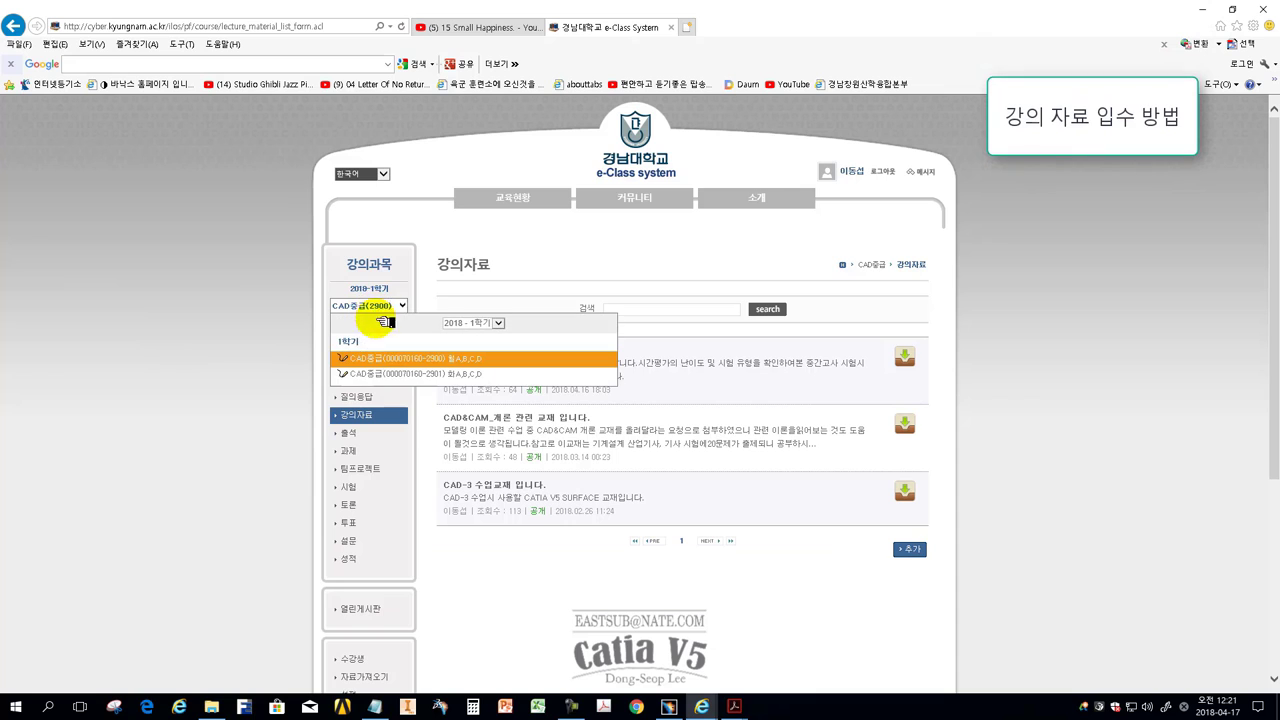
{"action": "left_click", "coordinate": [386, 374]}
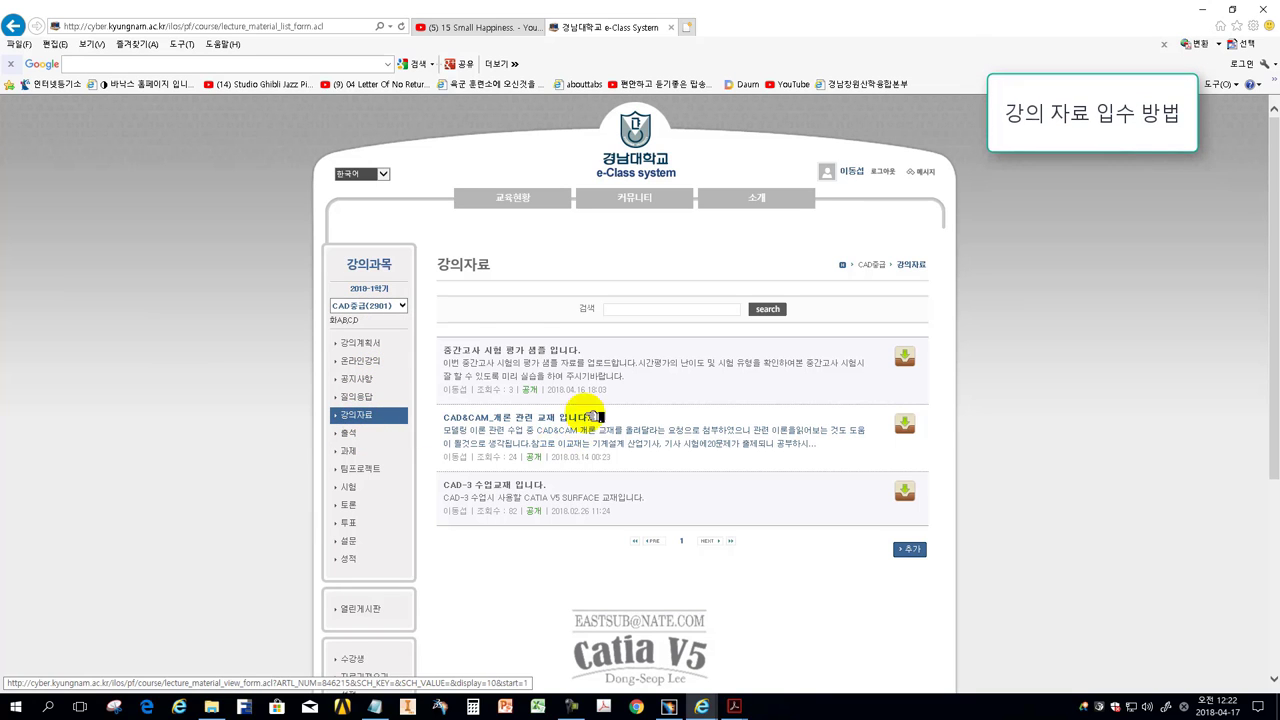
{"action": "left_click", "coordinate": [508, 350]}
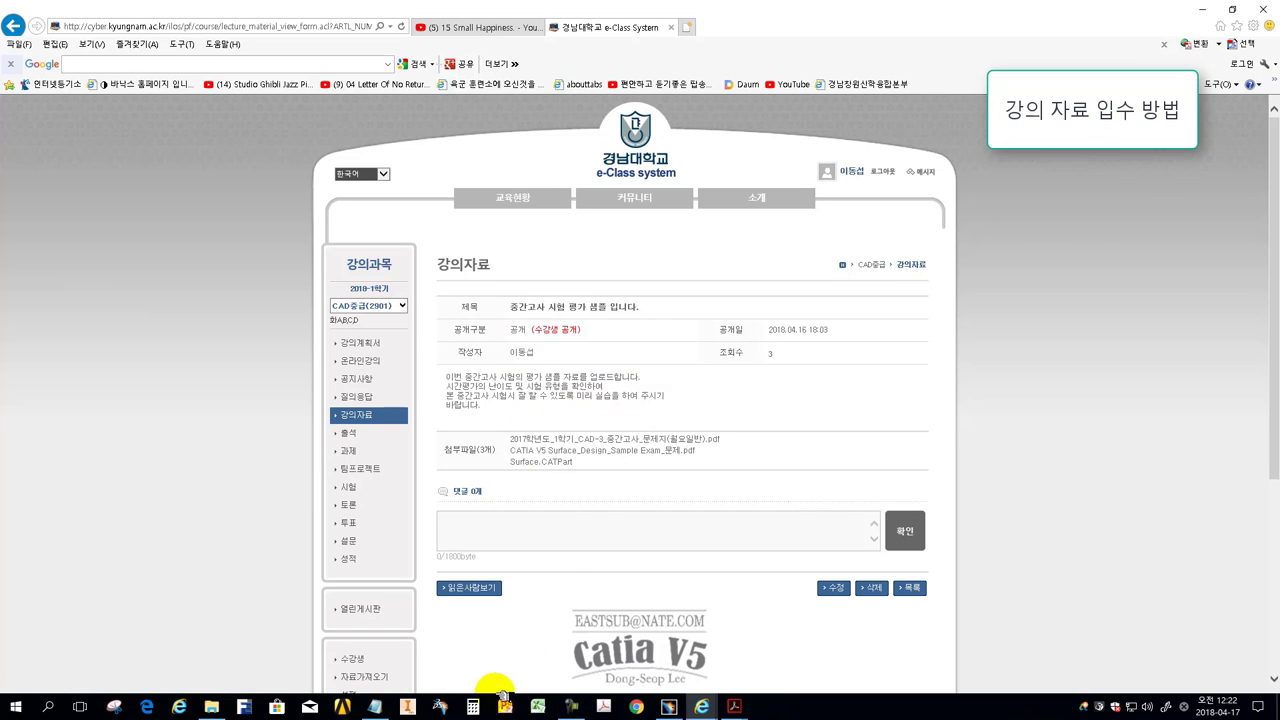
Step: Note in Notepad that the post has three attached files, then return to e-Class
{"action": "left_click", "coordinate": [375, 706]}
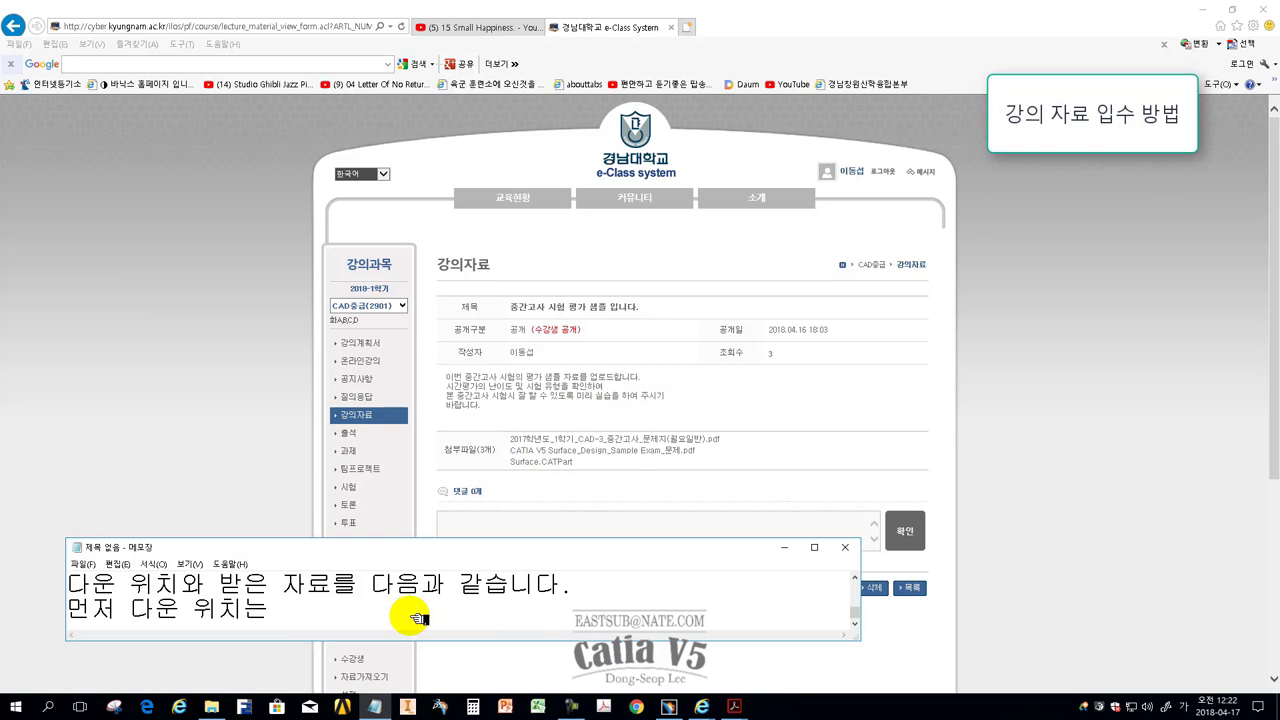
{"action": "type", "text": " 화면에서 보이는 곳"}
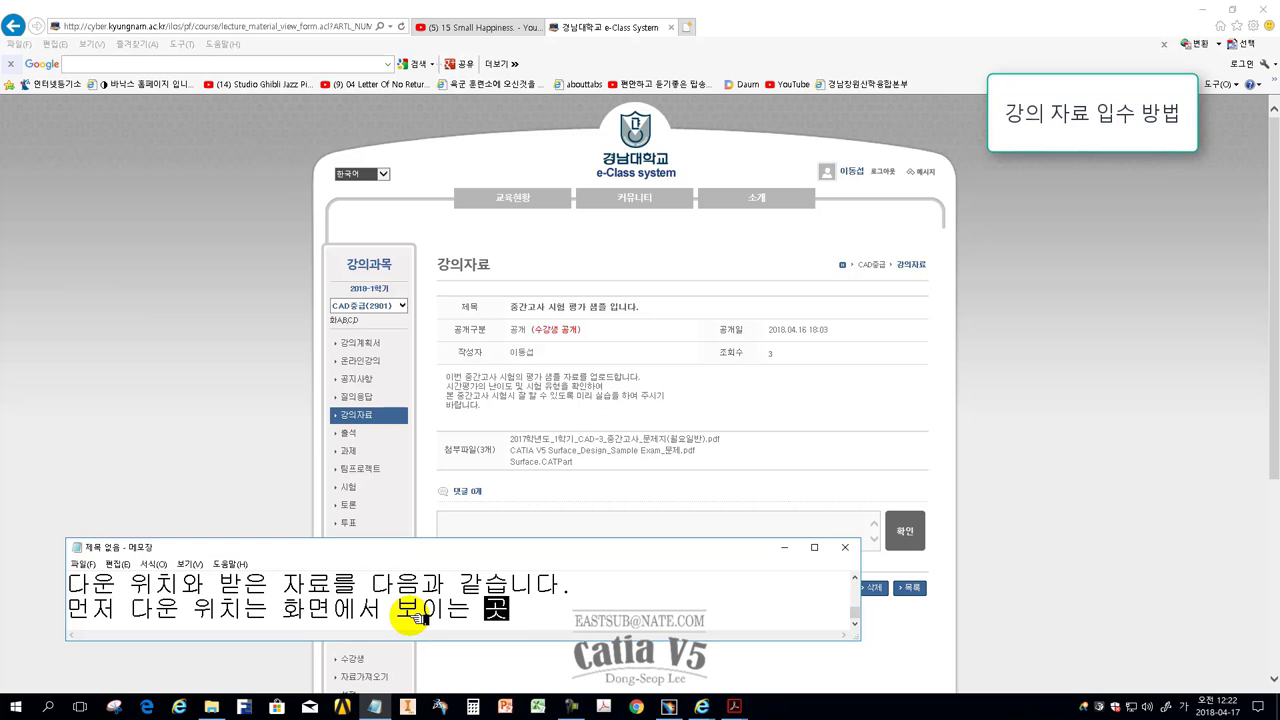
{"action": "type", "text": " 첨부파일 3개가 있ㅅ"}
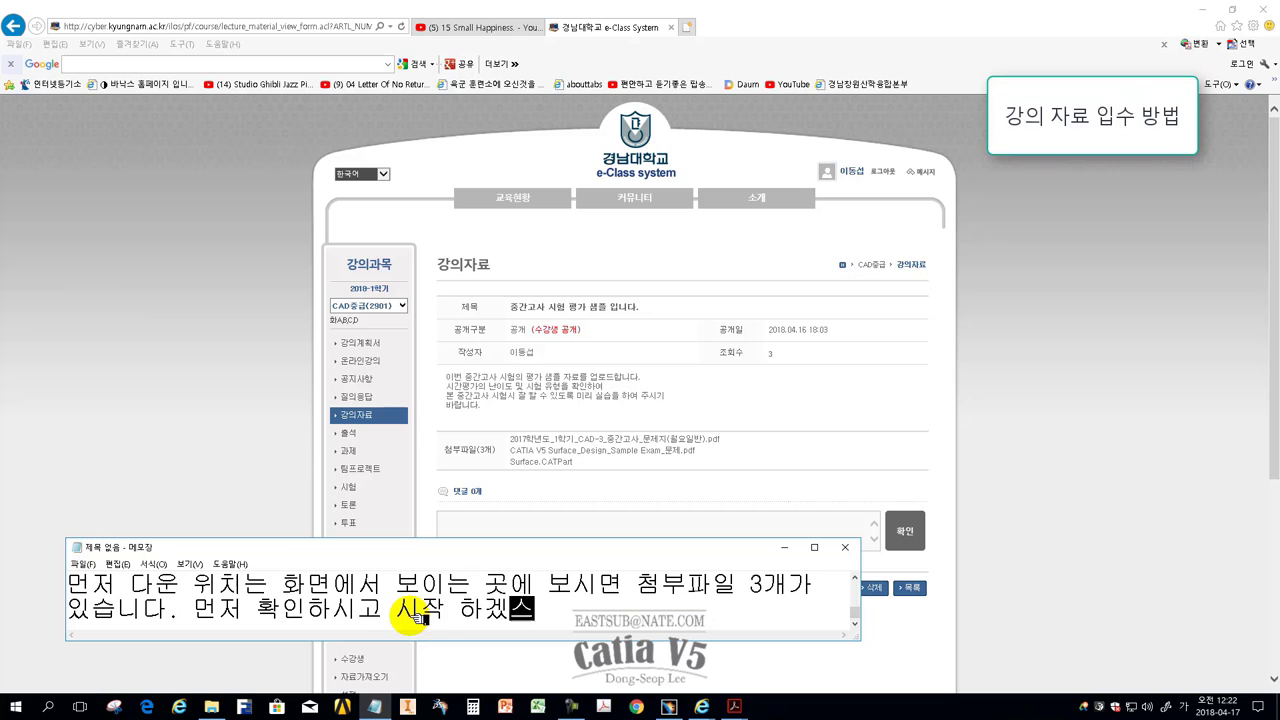
{"action": "type", "text": "습니다. 먼저 확인하시고 시작 하겠습니다."}
{"action": "left_click", "coordinate": [590, 382]}
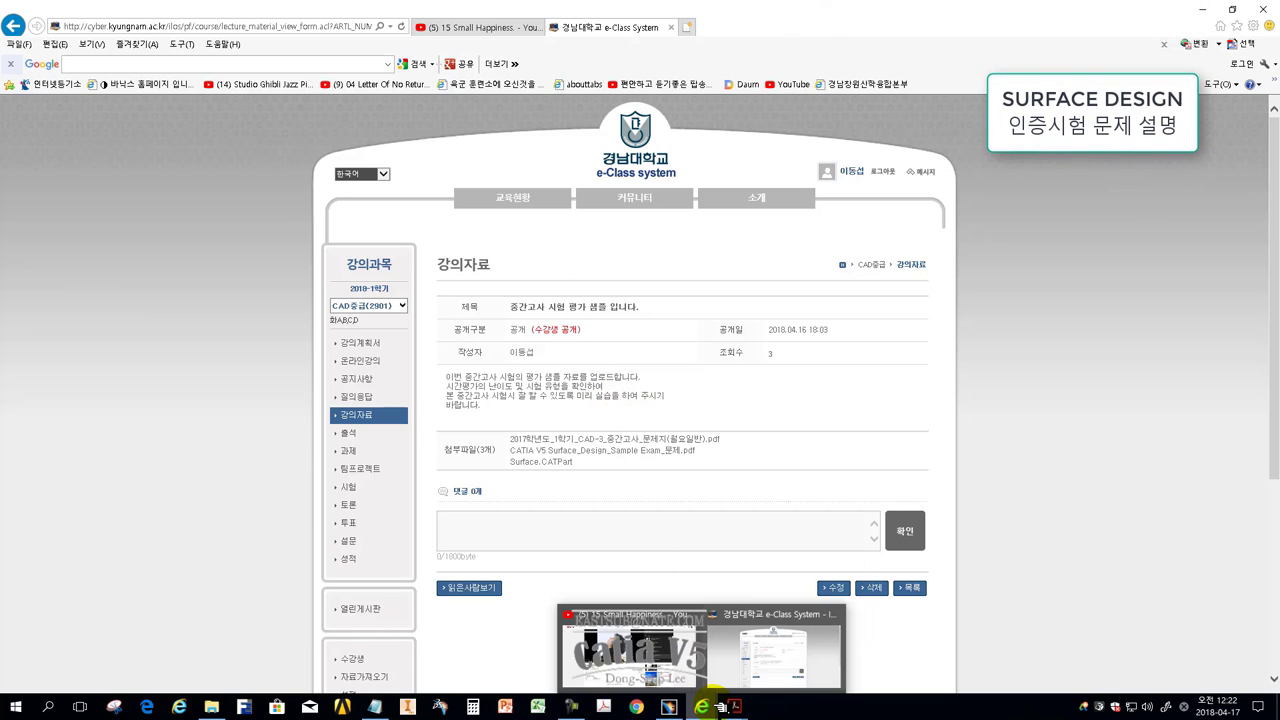
Step: Bring up the 2018_1학기_중간평가_CAD-3 folder and select the exam PDF and Surface part file
{"action": "left_click", "coordinate": [1201, 10]}
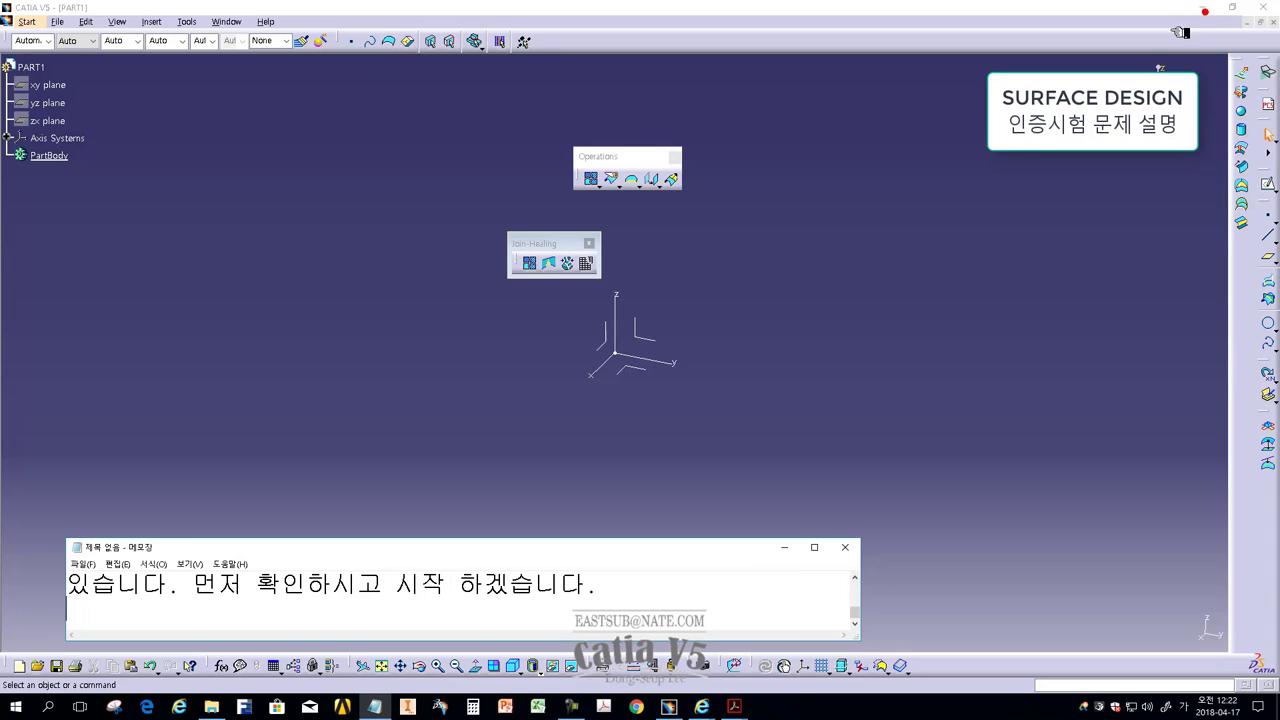
{"action": "left_click", "coordinate": [1201, 7]}
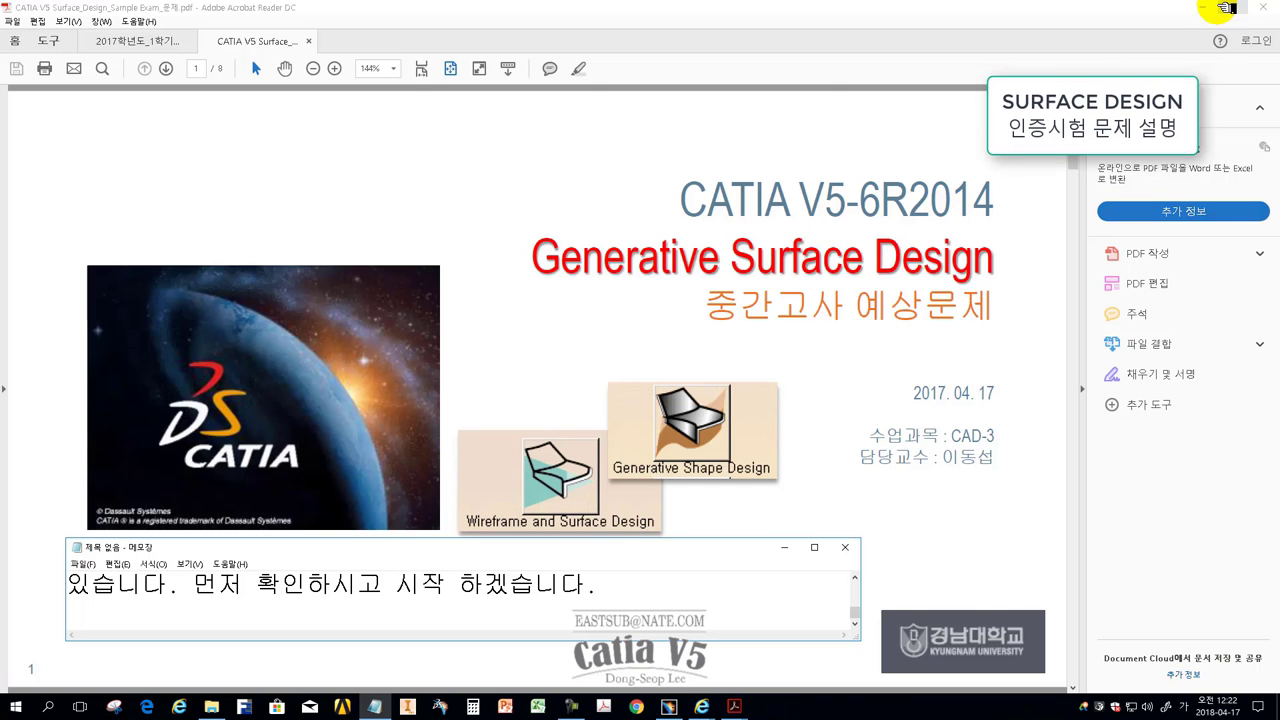
{"action": "left_click", "coordinate": [1206, 7]}
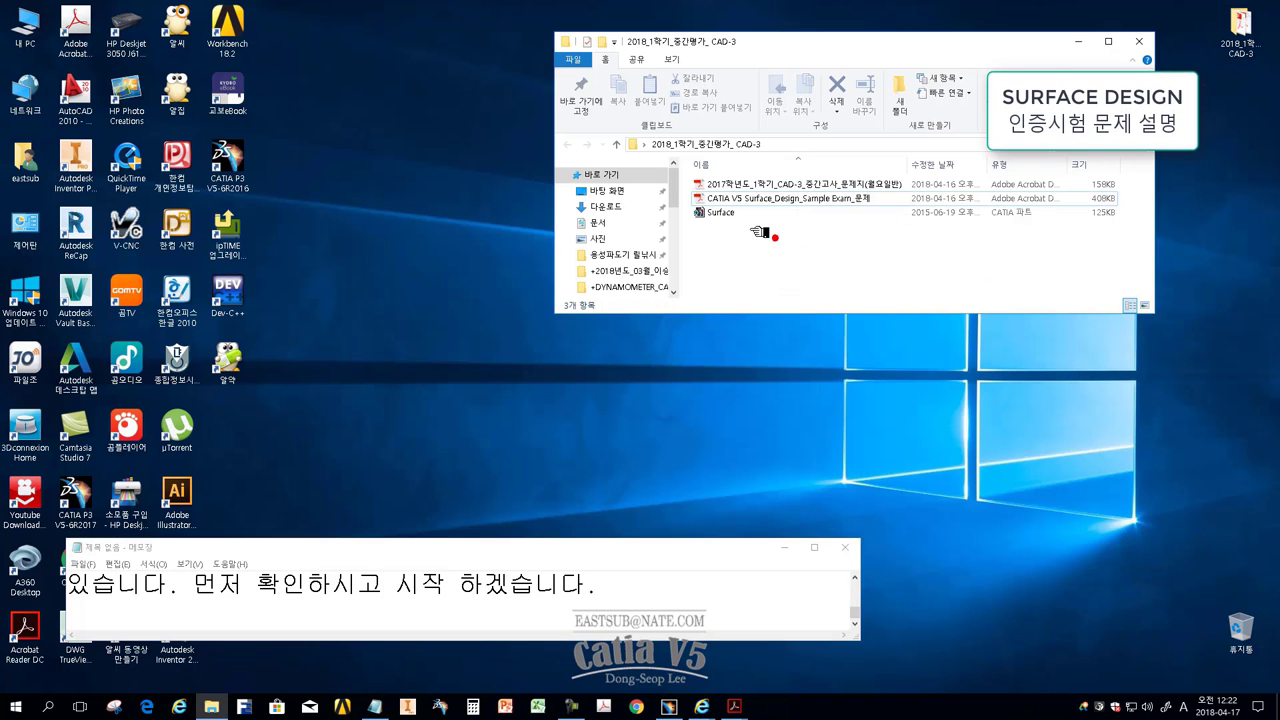
{"action": "left_click", "coordinate": [762, 186]}
{"action": "left_click", "coordinate": [730, 213]}
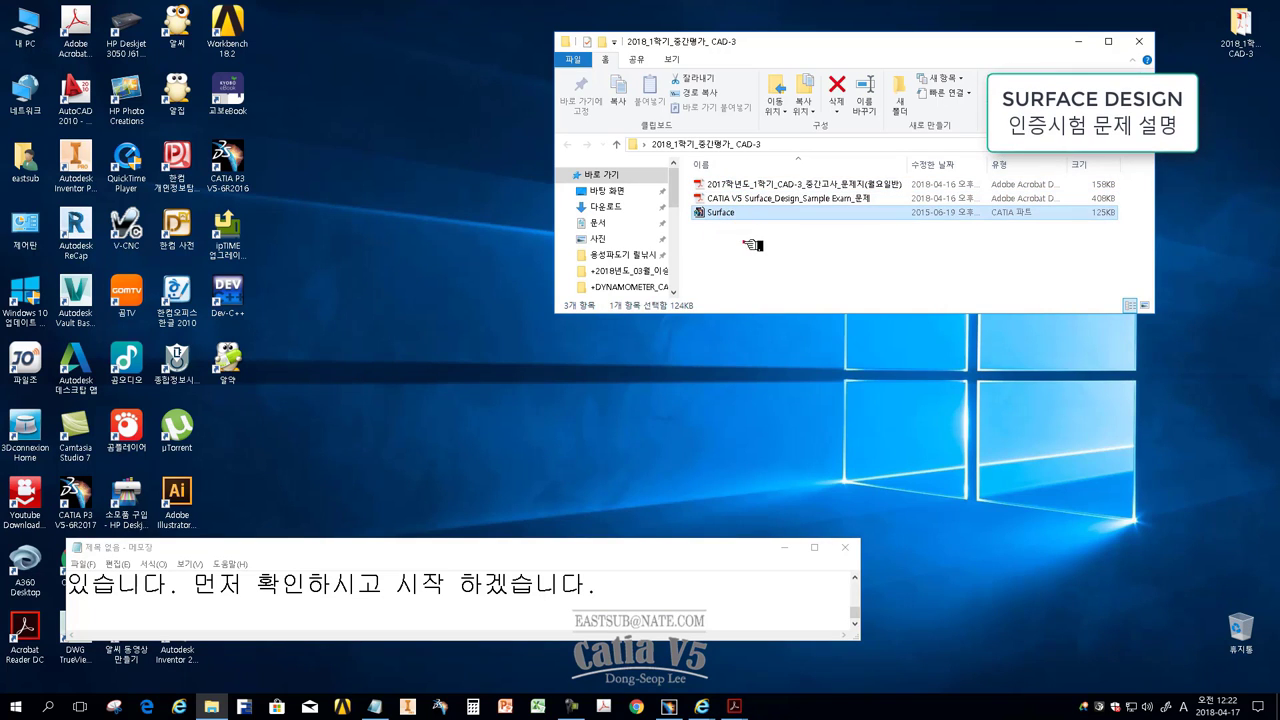
Step: Add a Notepad line asking students to open the exam question among these files
{"action": "left_click", "coordinate": [330, 618]}
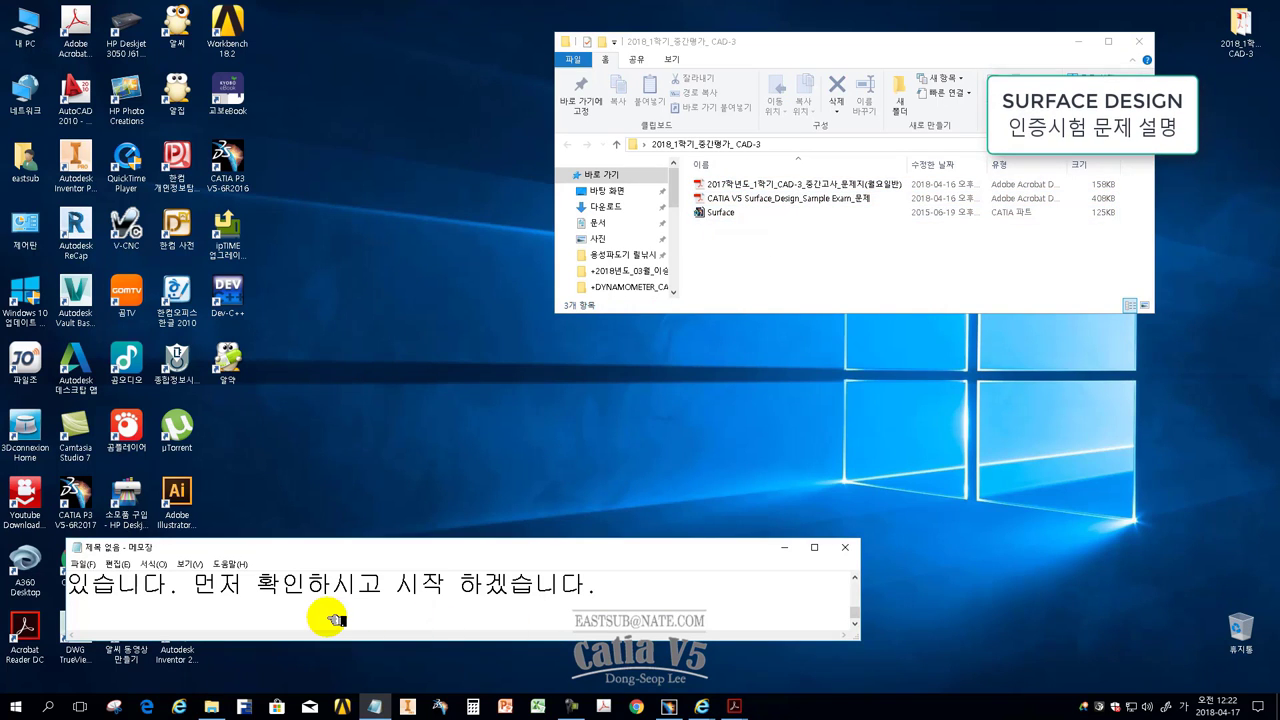
{"action": "type", "text": "보시는 파일 입니다."}
{"action": "key", "text": "Return"}
{"action": "type", "text": "그럼 이중에 catia v5 surface design 샘플"}
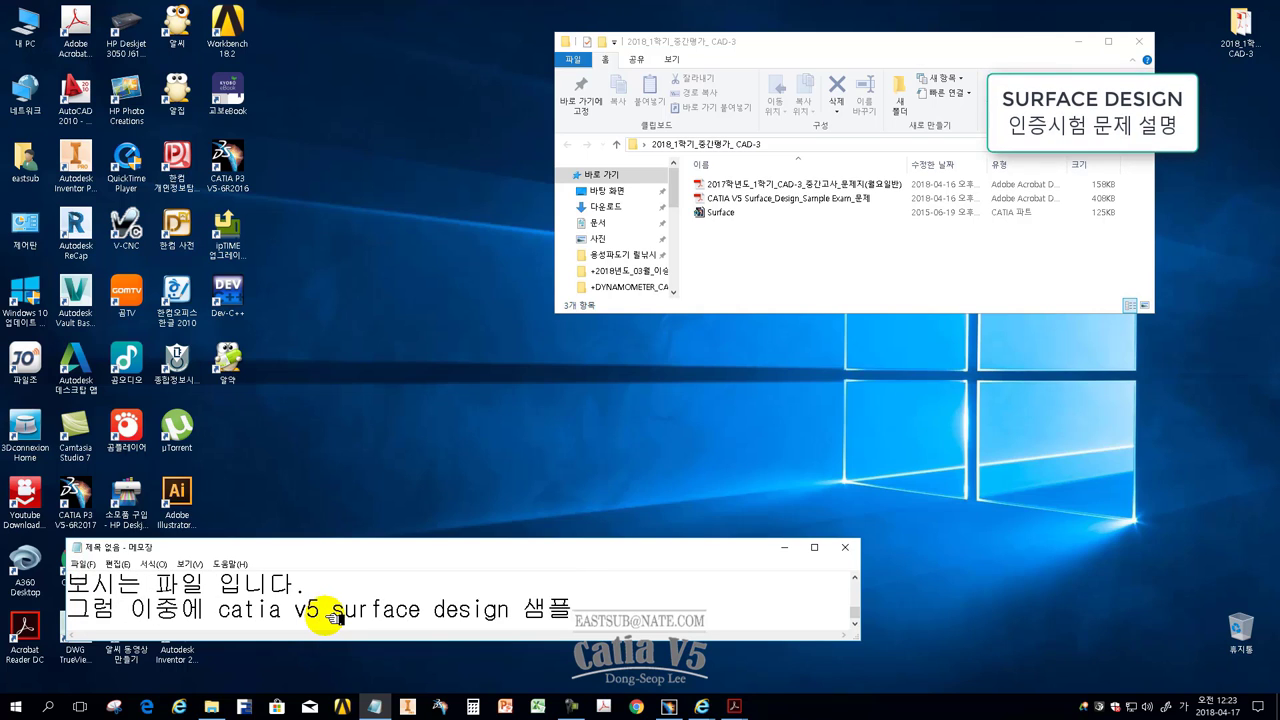
{"action": "type", "text": " 예제 문제를 열어보세요"}
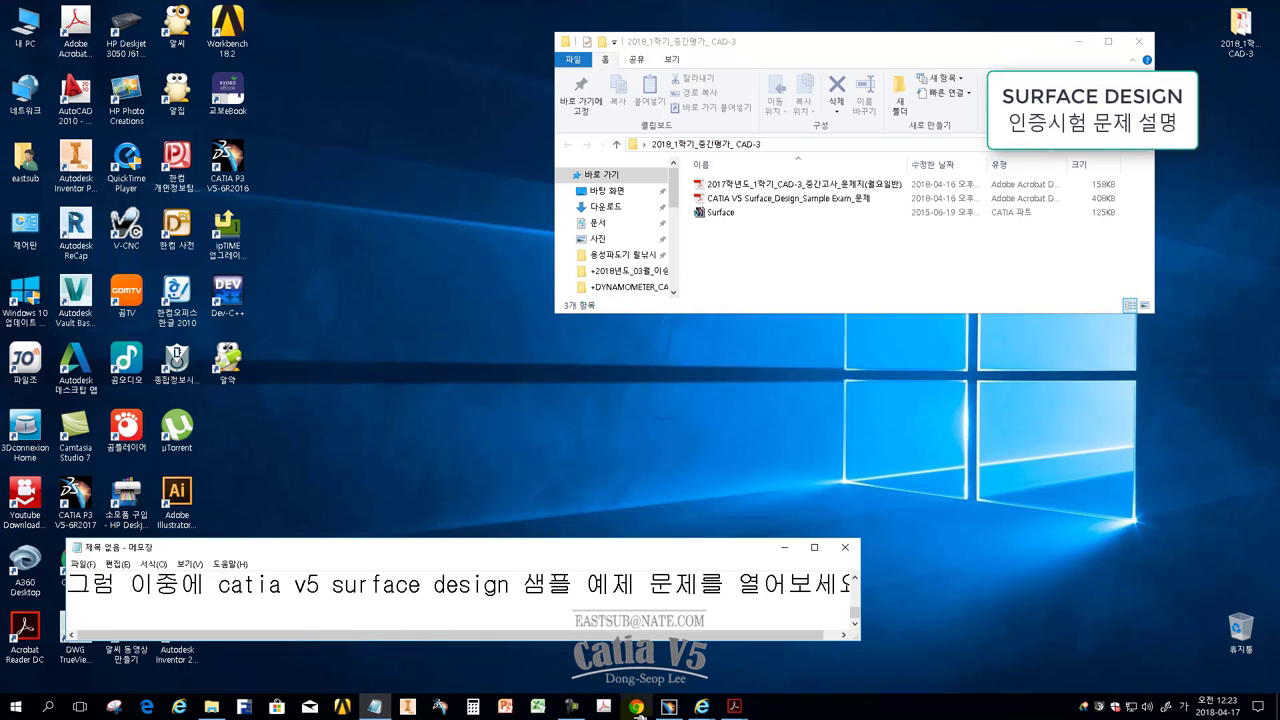
Step: Scroll the sample exam PDF toward page 3, noting the page change in Notepad
{"action": "mouse_move", "coordinate": [734, 707]}
{"action": "left_click", "coordinate": [790, 645]}
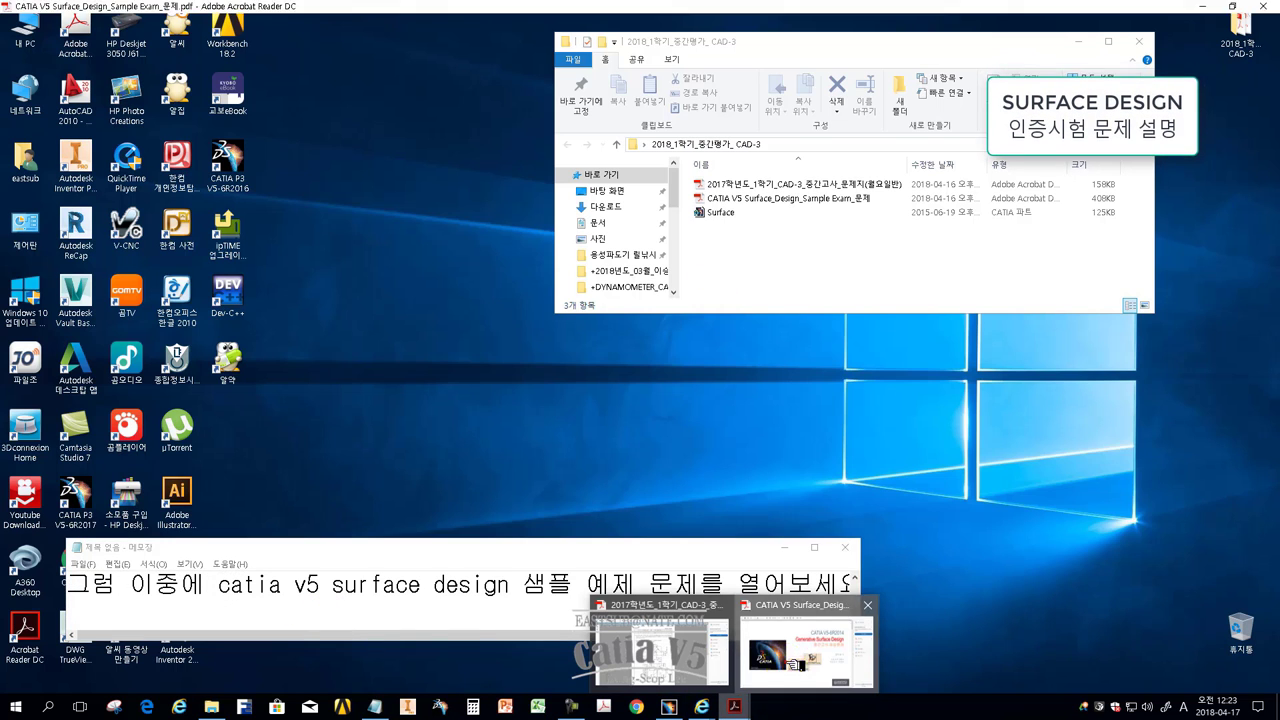
{"action": "scroll", "coordinate": [752, 394], "scroll_direction": "down", "scroll_amount": 1}
{"action": "scroll", "coordinate": [756, 393], "scroll_direction": "up", "scroll_amount": 1}
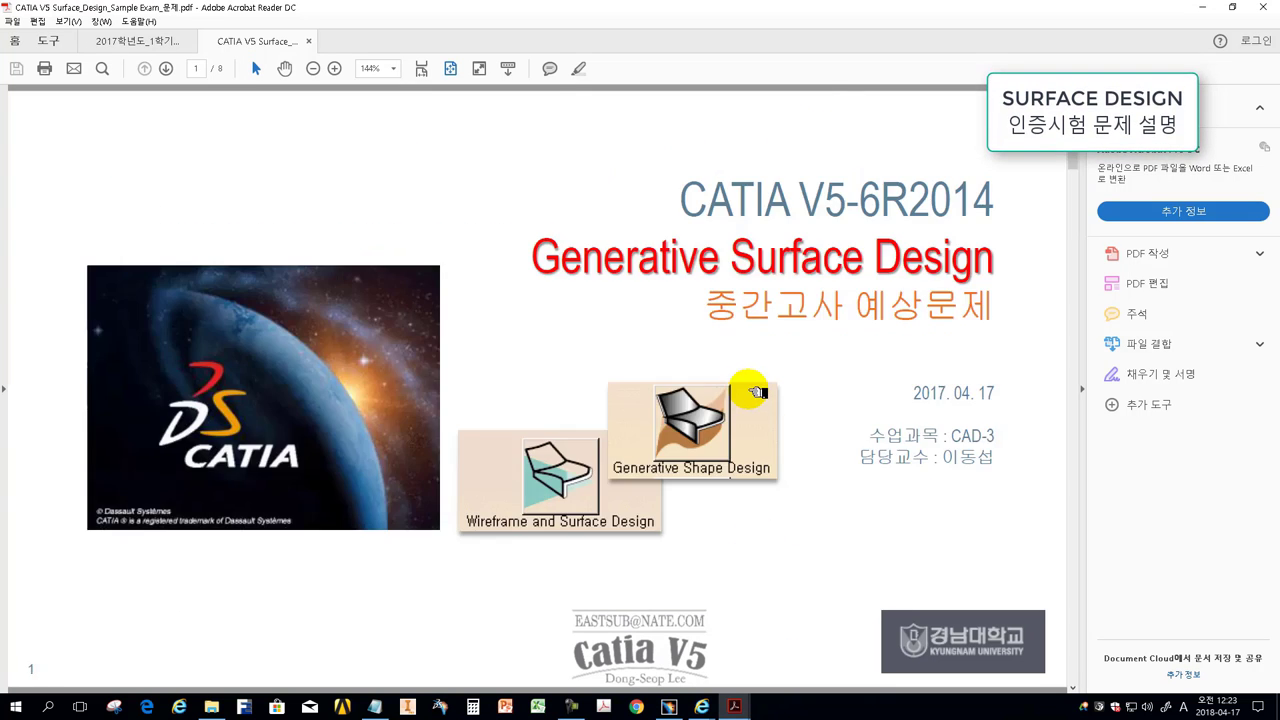
{"action": "scroll", "coordinate": [755, 392], "scroll_direction": "down", "scroll_amount": 1}
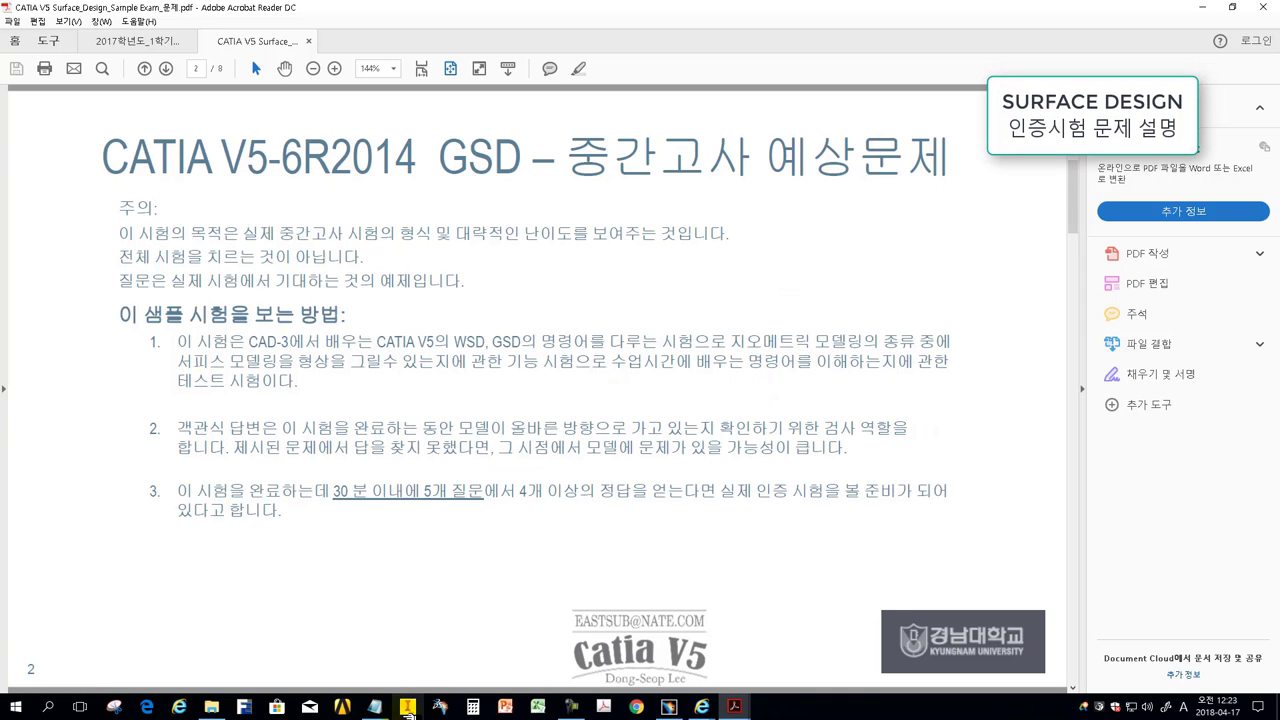
{"action": "left_click", "coordinate": [374, 706]}
{"action": "type", "text": "페이지는 ㅇ"}
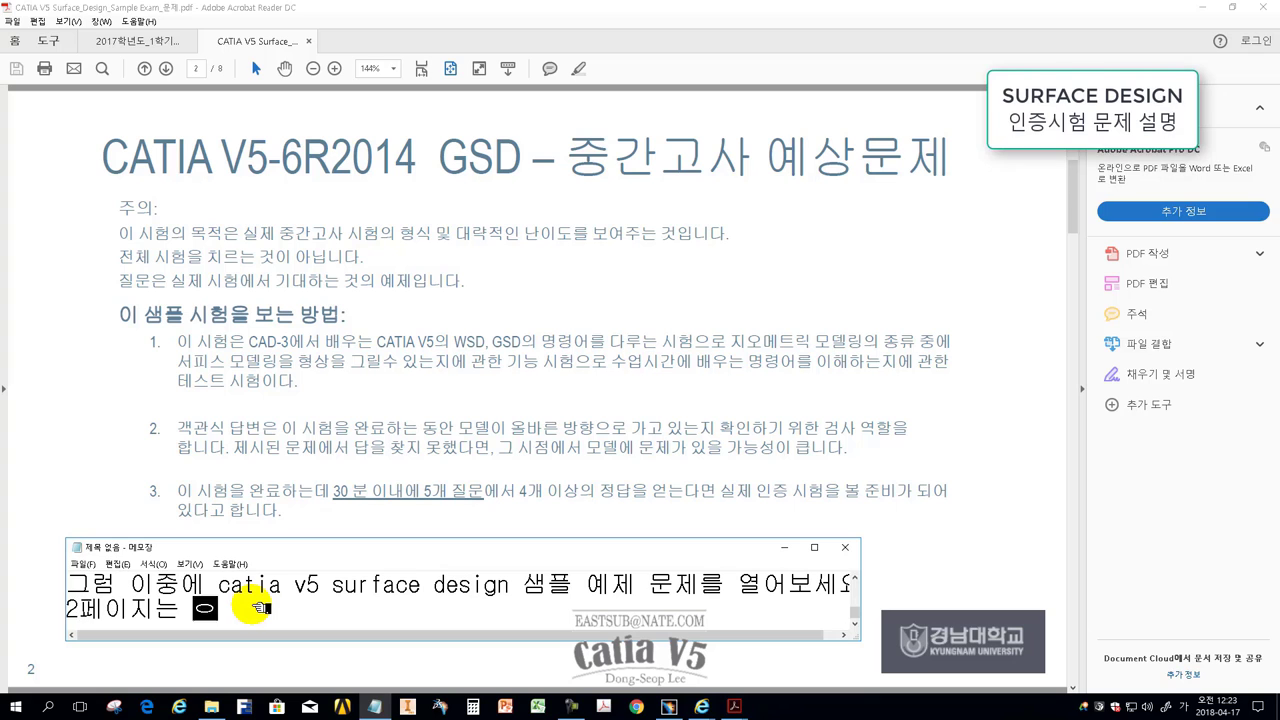
{"action": "type", "text": "페이지로 너"}
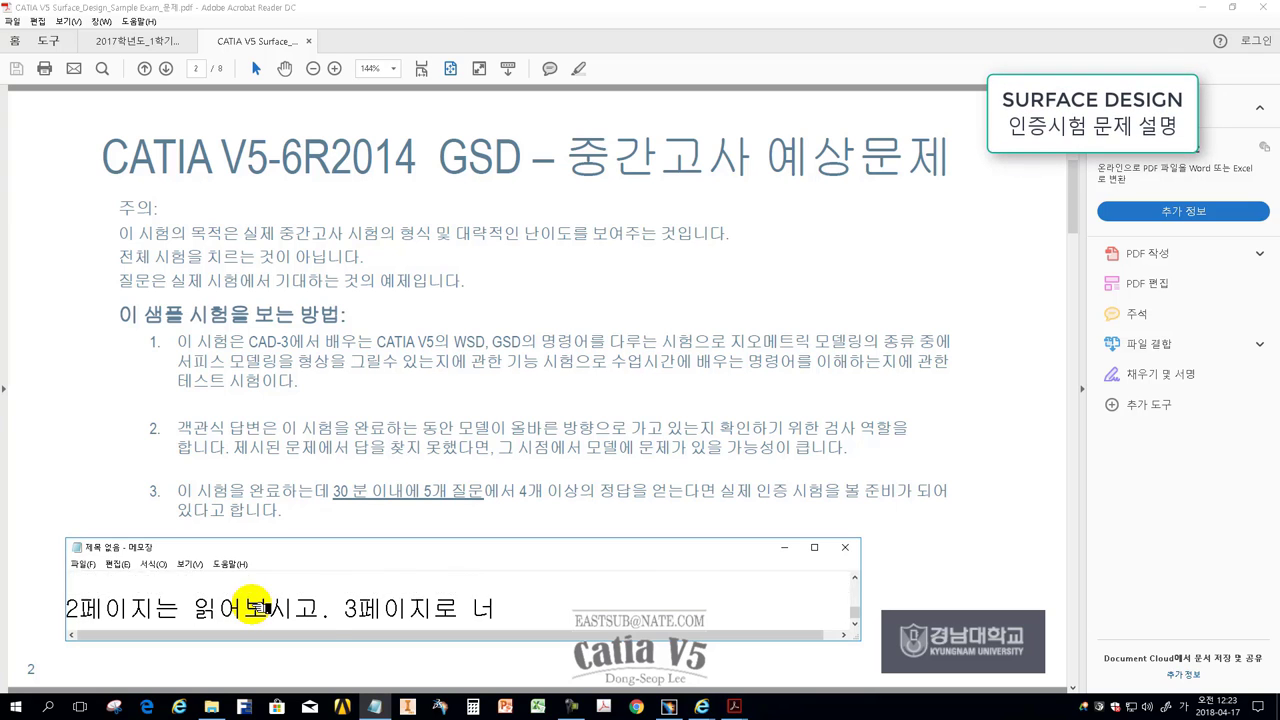
{"action": "type", "text": "ㅁ어 가겠습니다!"}
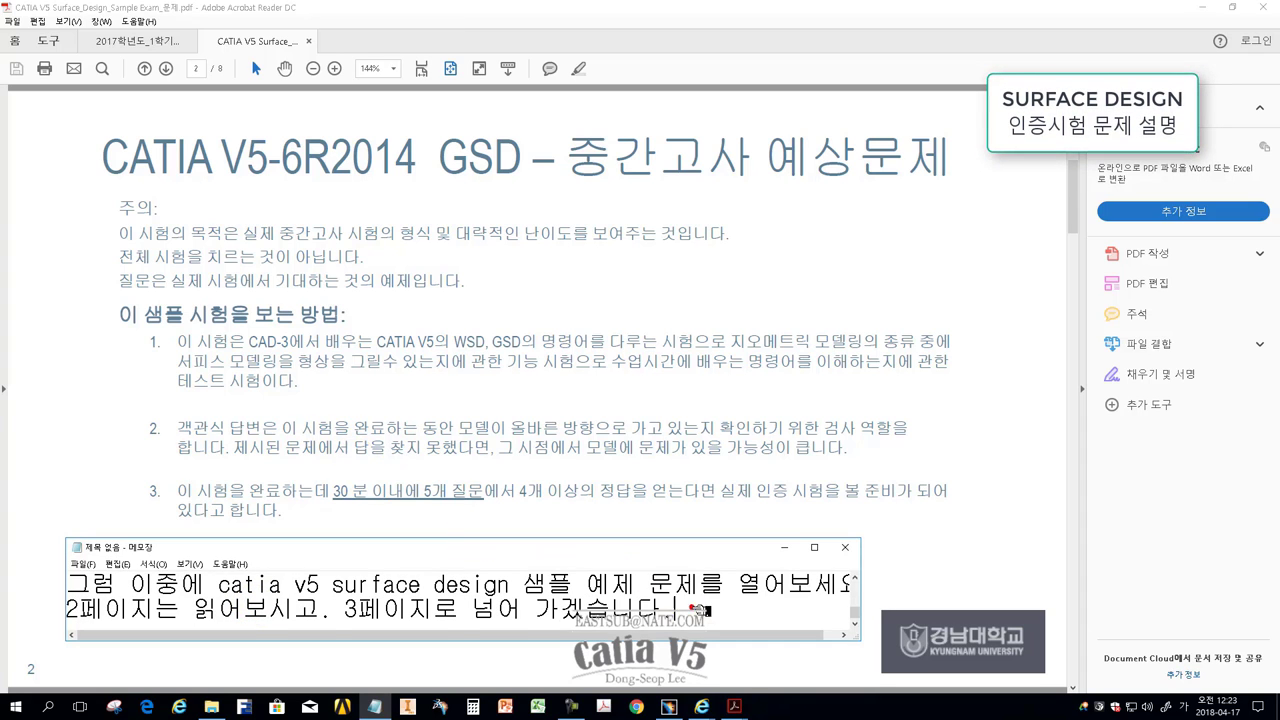
{"action": "left_click", "coordinate": [580, 470]}
{"action": "scroll", "coordinate": [580, 470], "scroll_direction": "down", "scroll_amount": 3}
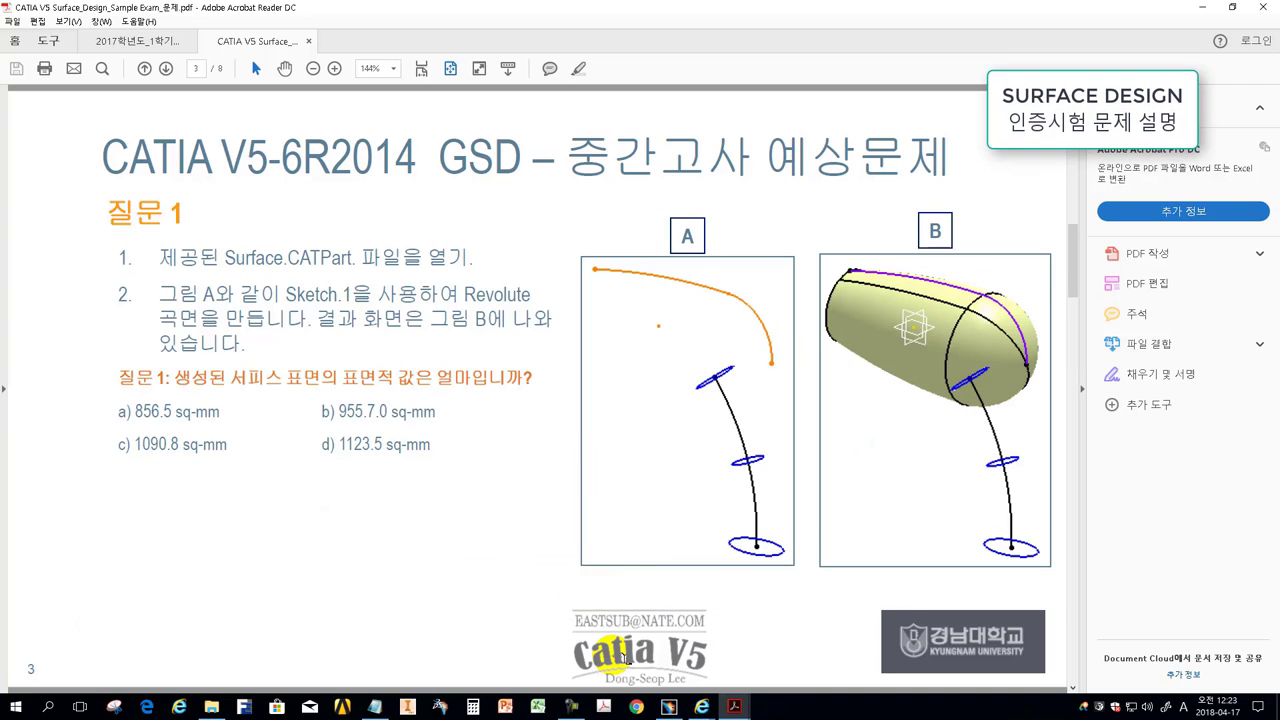
Step: Add narration lines about checking the question's requirements and opening the file for item 1
{"action": "left_click", "coordinate": [374, 706]}
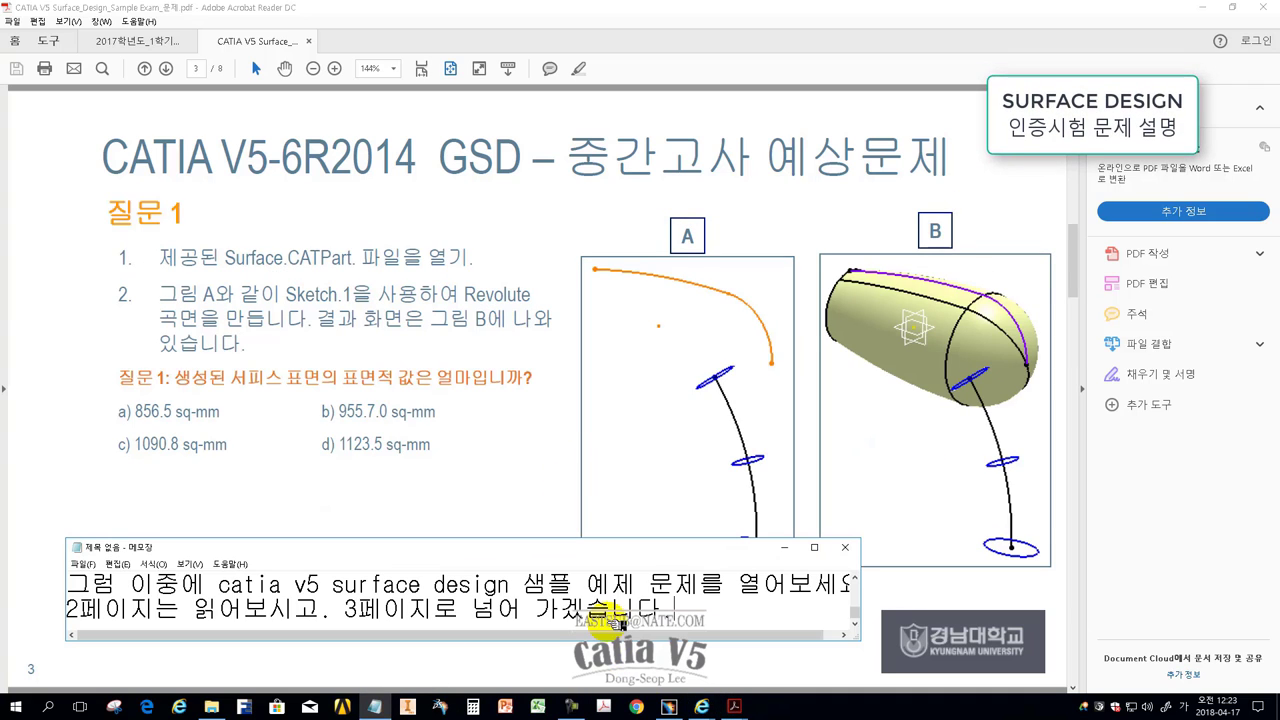
{"action": "type", "text": "."}
{"action": "key", "text": "Return"}
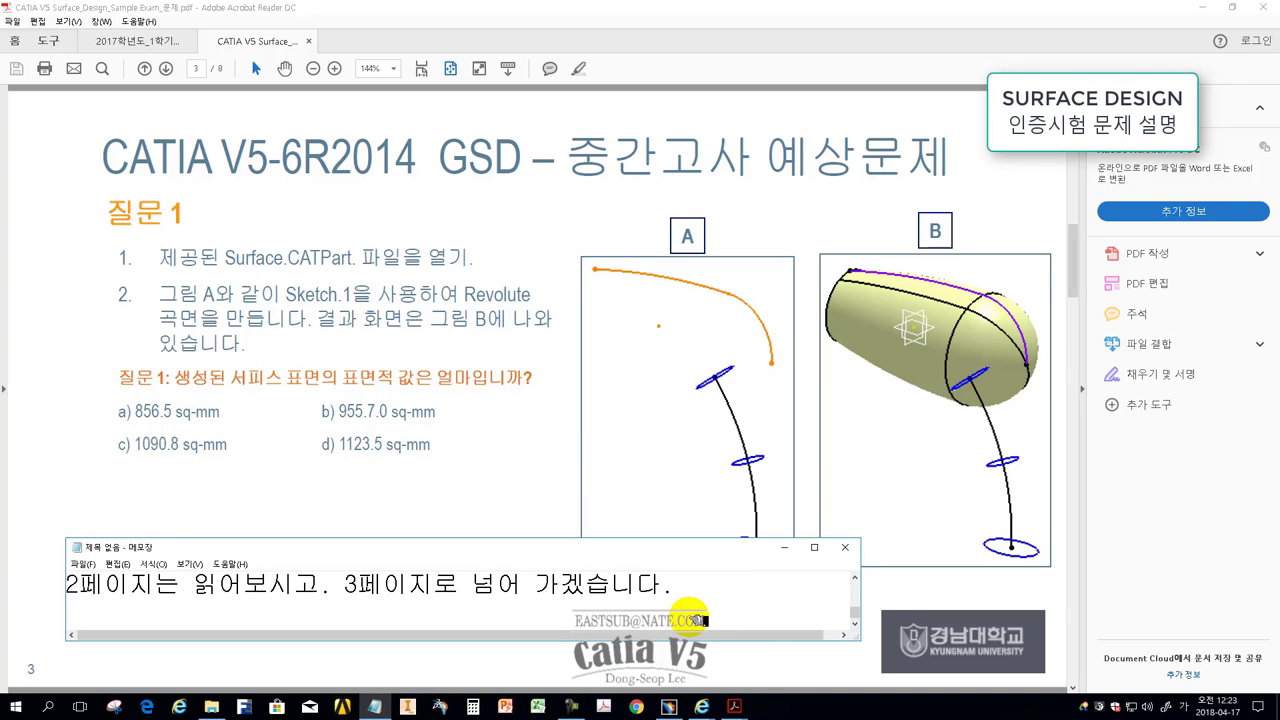
{"action": "type", "text": "질문1에서 요구하는 내용을 확인해보겠습니다"}
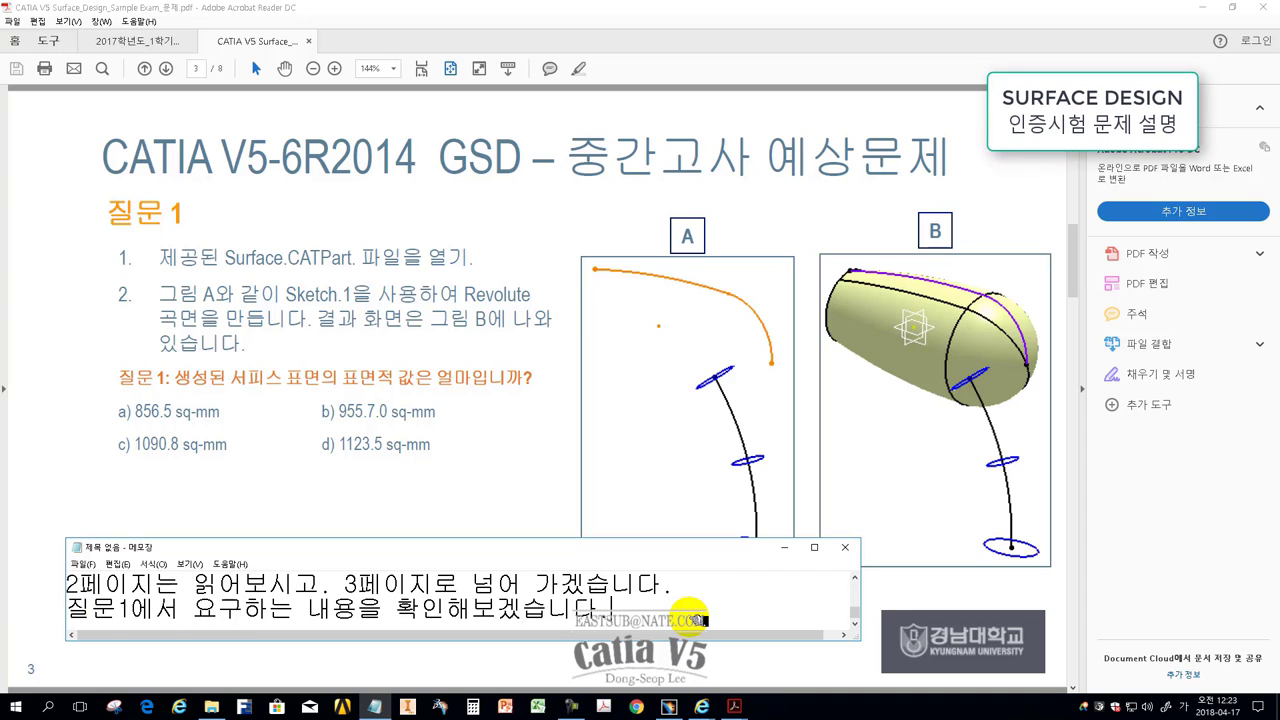
{"action": "type", "text": "."}
{"action": "key", "text": "Return"}
{"action": "type", "text": "그럼 시작할까요"}
{"action": "key", "text": "Return"}
{"action": "type", "text": "1항에서 요구하는 "}
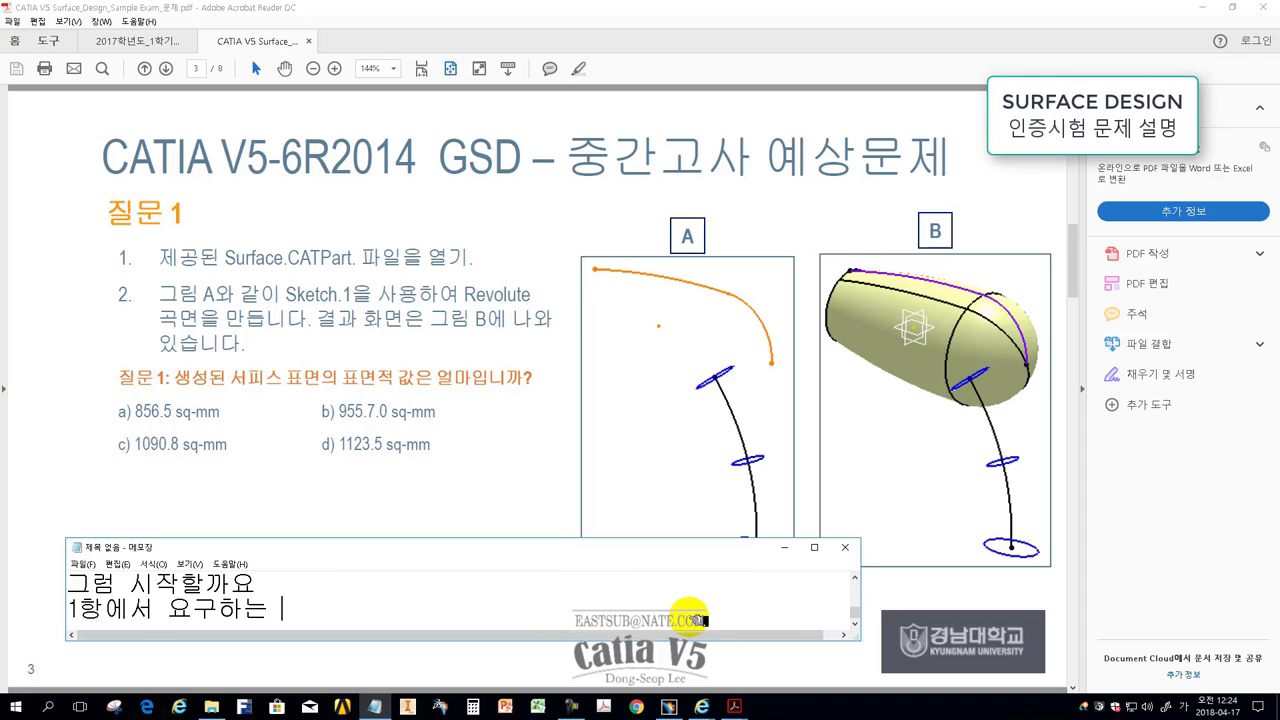
{"action": "type", "text": "파일을 열기"}
{"action": "key", "text": "Return"}
Step: Close the empty PART1, open Surface.CATPart, and move the floating toolbars clear of the curves
{"action": "left_click", "coordinate": [669, 706]}
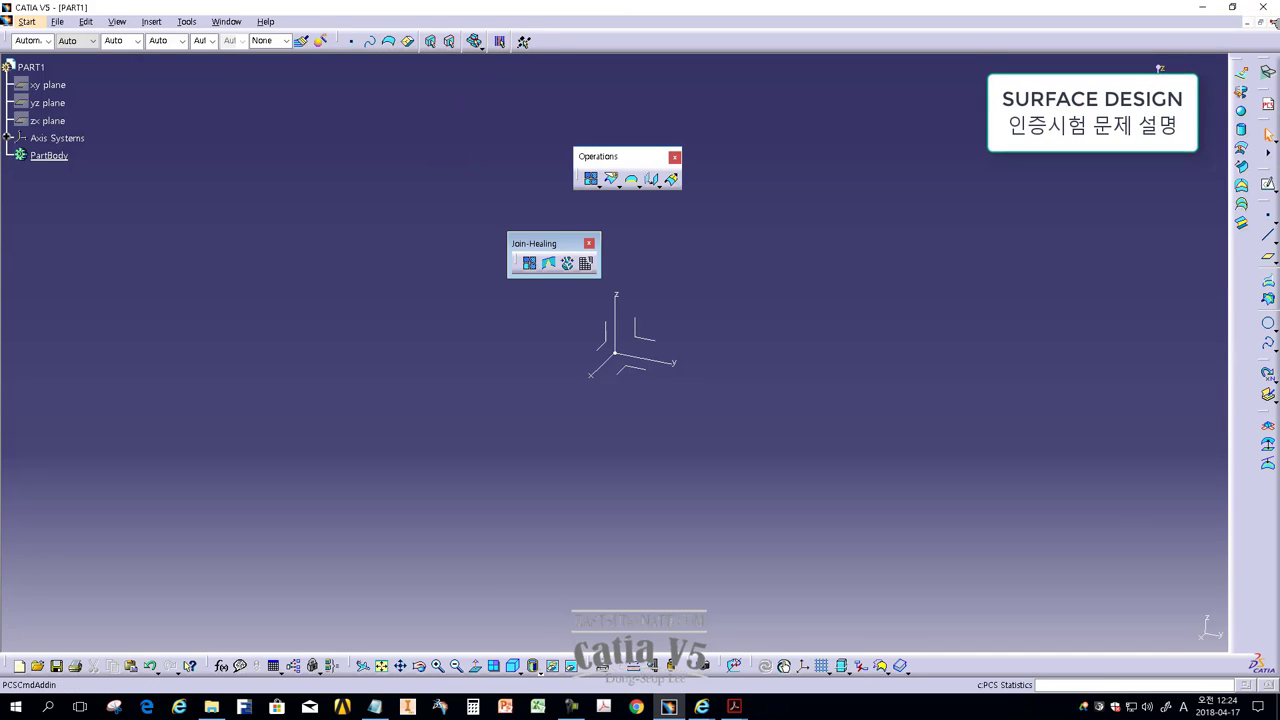
{"action": "key", "text": "ctrl+F4"}
{"action": "left_click", "coordinate": [43, 21]}
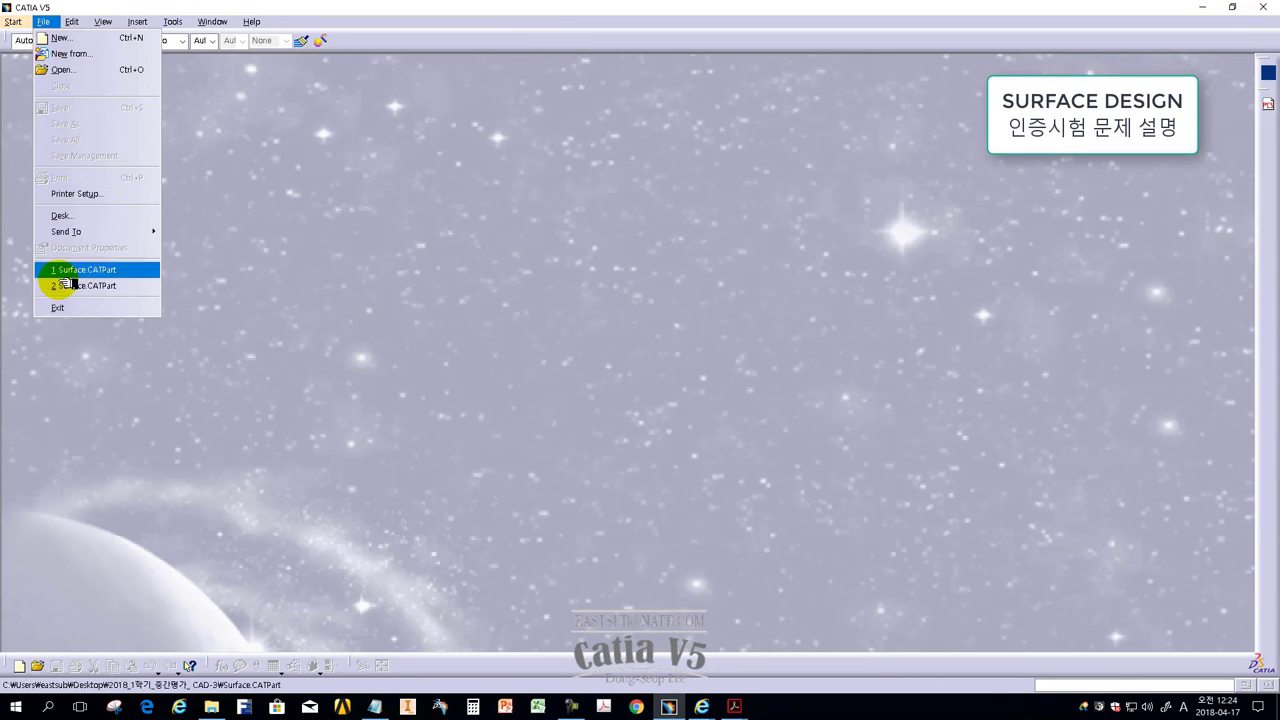
{"action": "left_click", "coordinate": [62, 69]}
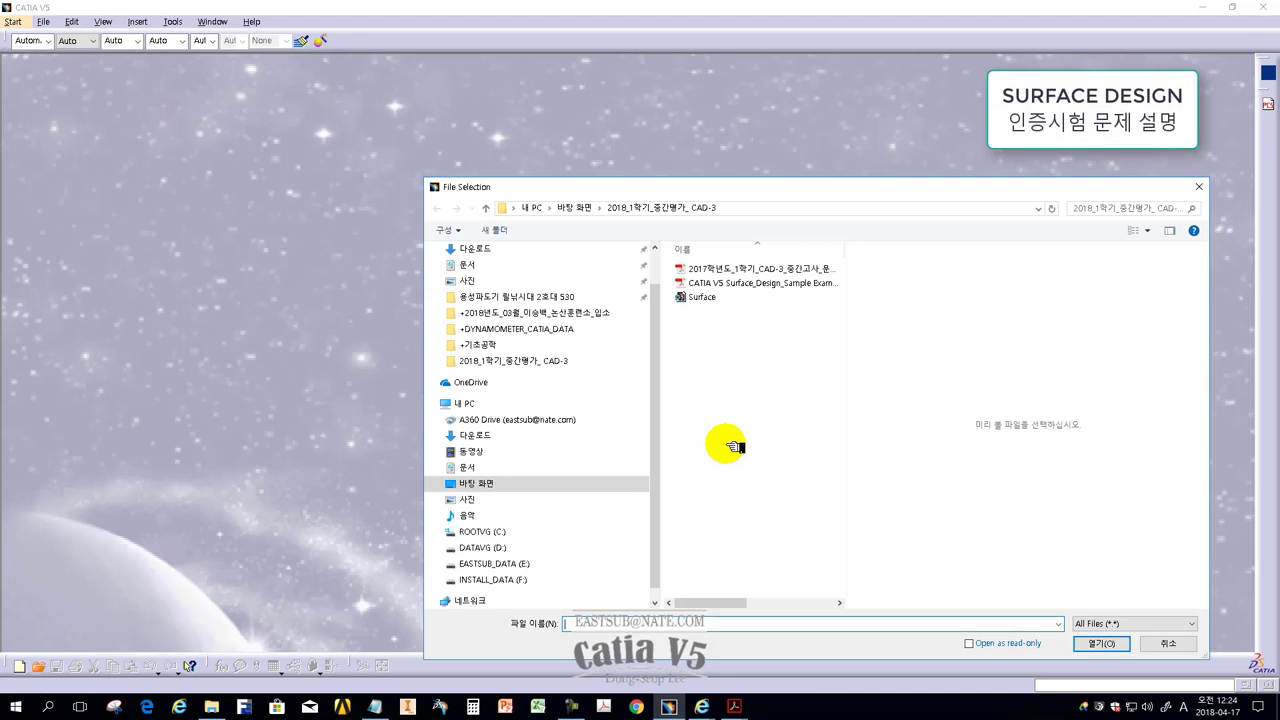
{"action": "left_click", "coordinate": [704, 297]}
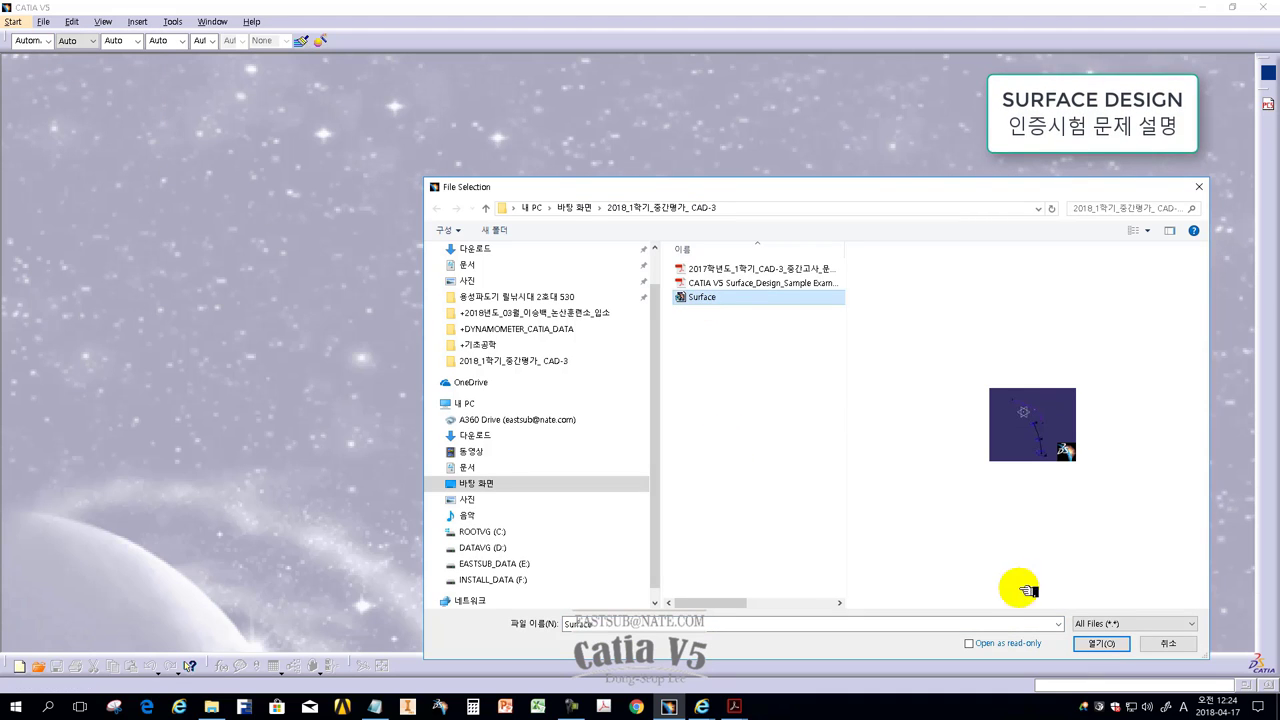
{"action": "left_click", "coordinate": [1098, 644]}
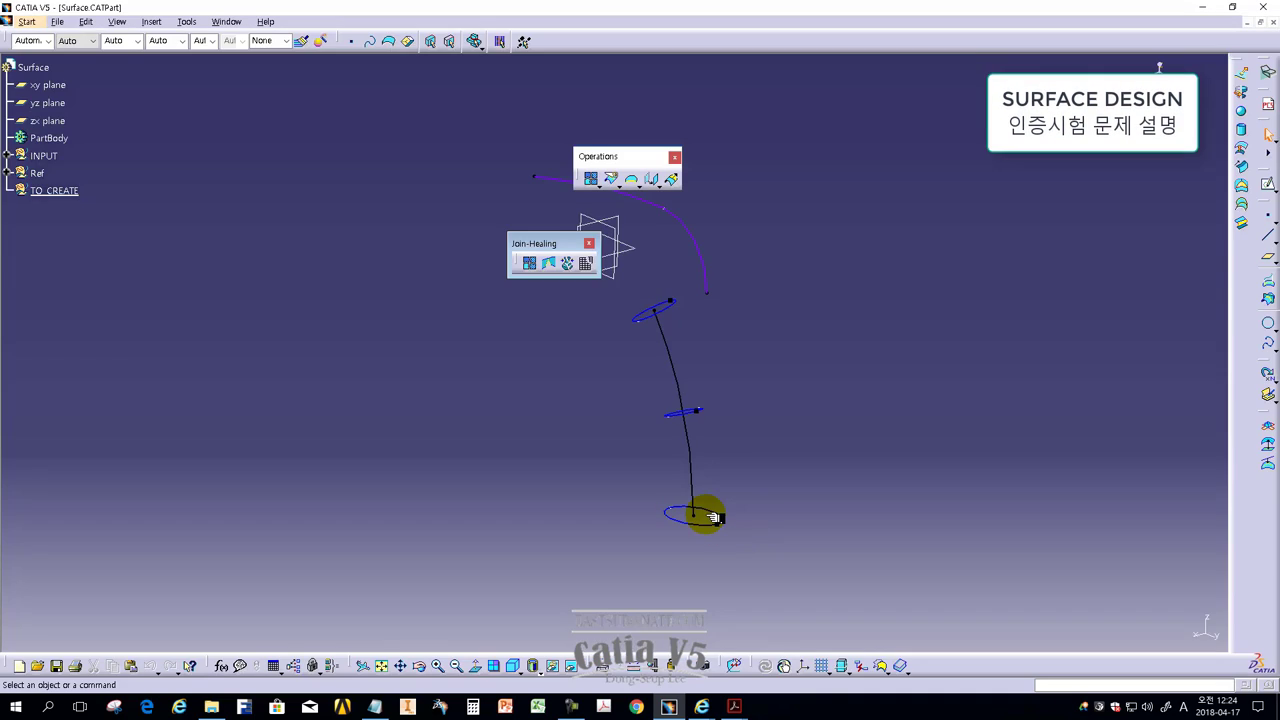
{"action": "left_click_drag", "start_coordinate": [540, 243], "coordinate": [956, 245]}
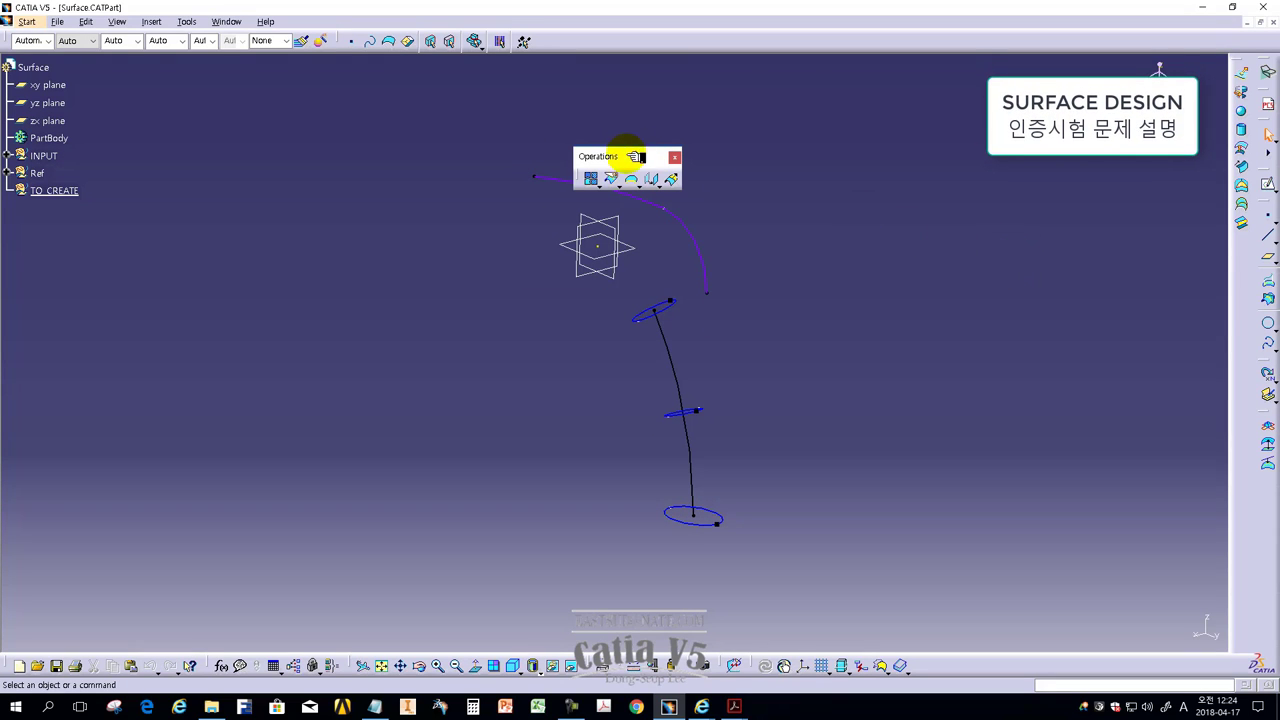
{"action": "left_click_drag", "start_coordinate": [643, 156], "coordinate": [811, 177]}
{"action": "mouse_move", "coordinate": [748, 387]}
{"action": "middle_mouse_down"}
{"action": "mouse_move", "coordinate": [543, 357]}
{"action": "mouse_move", "coordinate": [616, 412]}
{"action": "middle_mouse_up"}
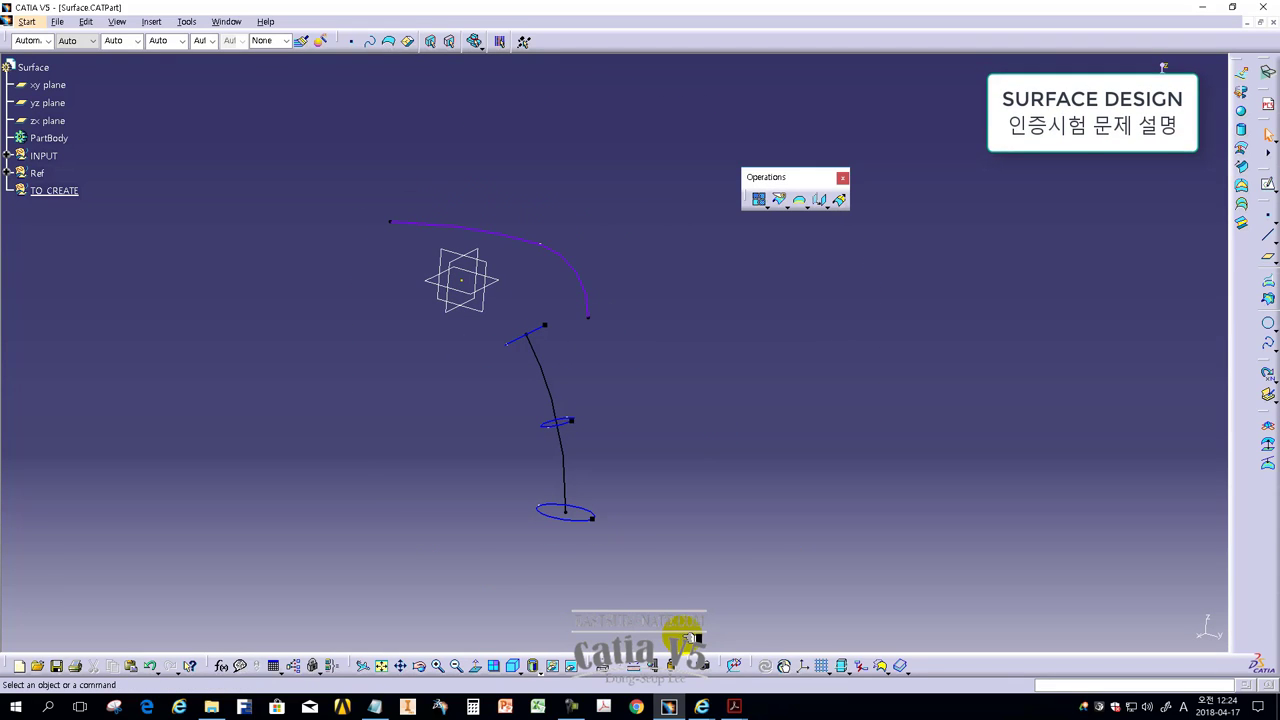
{"action": "mouse_move", "coordinate": [669, 707]}
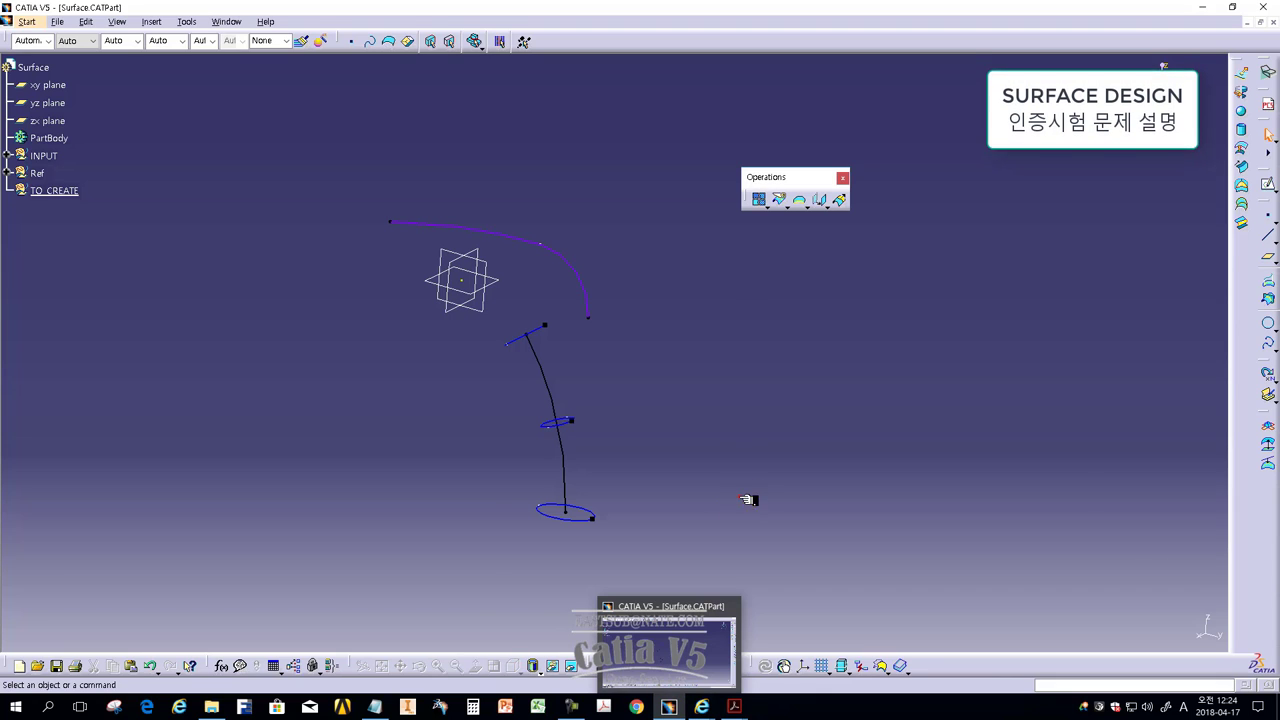
Step: Expand the INPUT and Ref groups and note in Notepad that the file is already prepared
{"action": "left_click", "coordinate": [11, 156]}
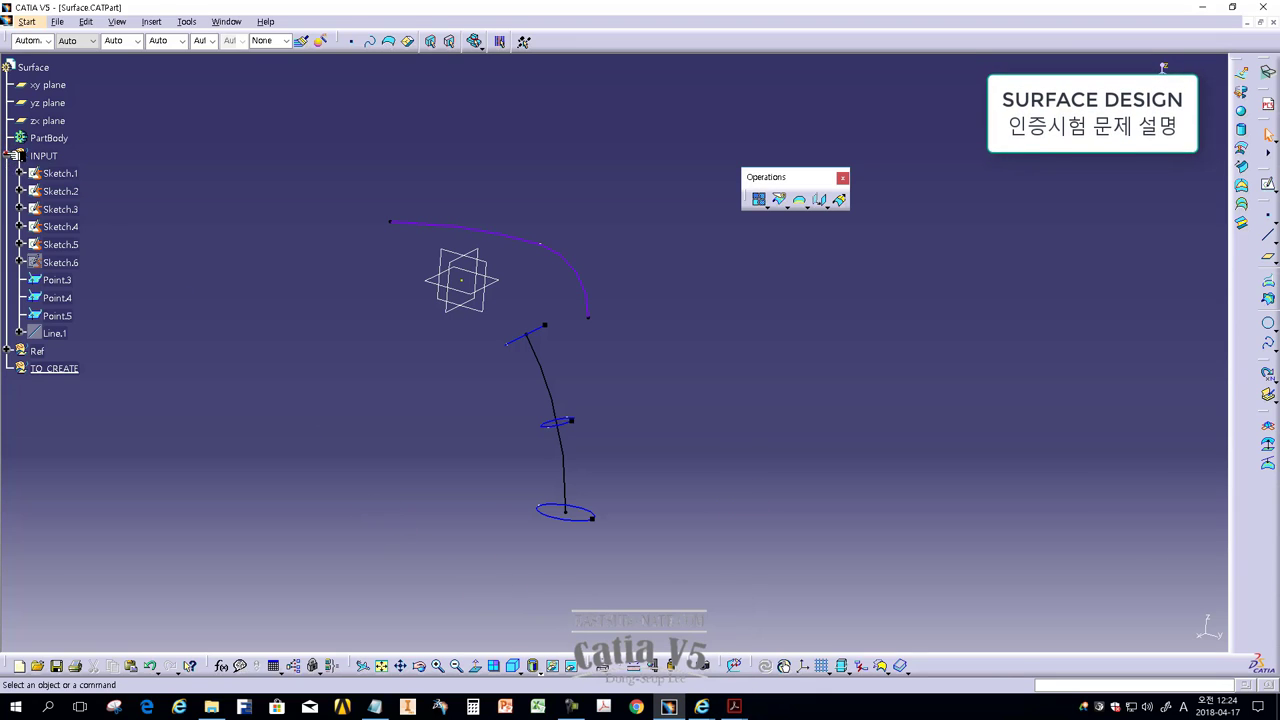
{"action": "left_click", "coordinate": [7, 351]}
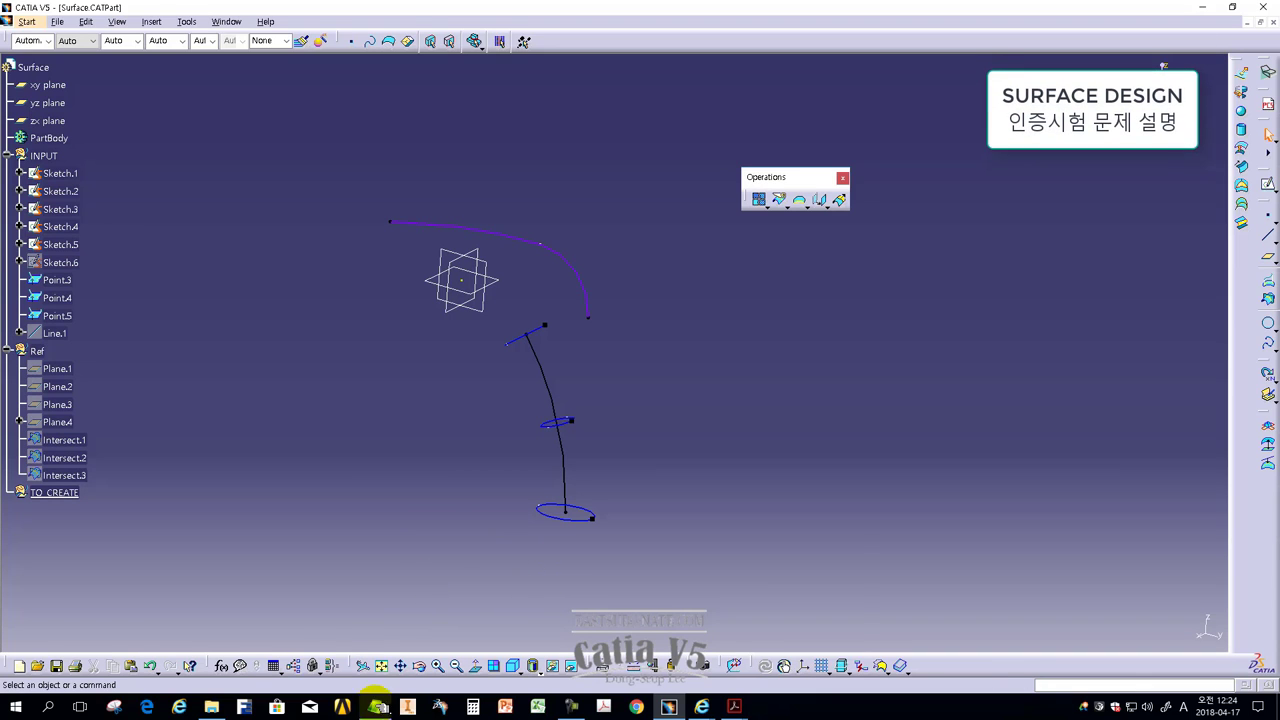
{"action": "left_click", "coordinate": [375, 706]}
{"action": "key", "text": "Return"}
{"action": "type", "text": "다음과 같은 파일이 작성되어 "}
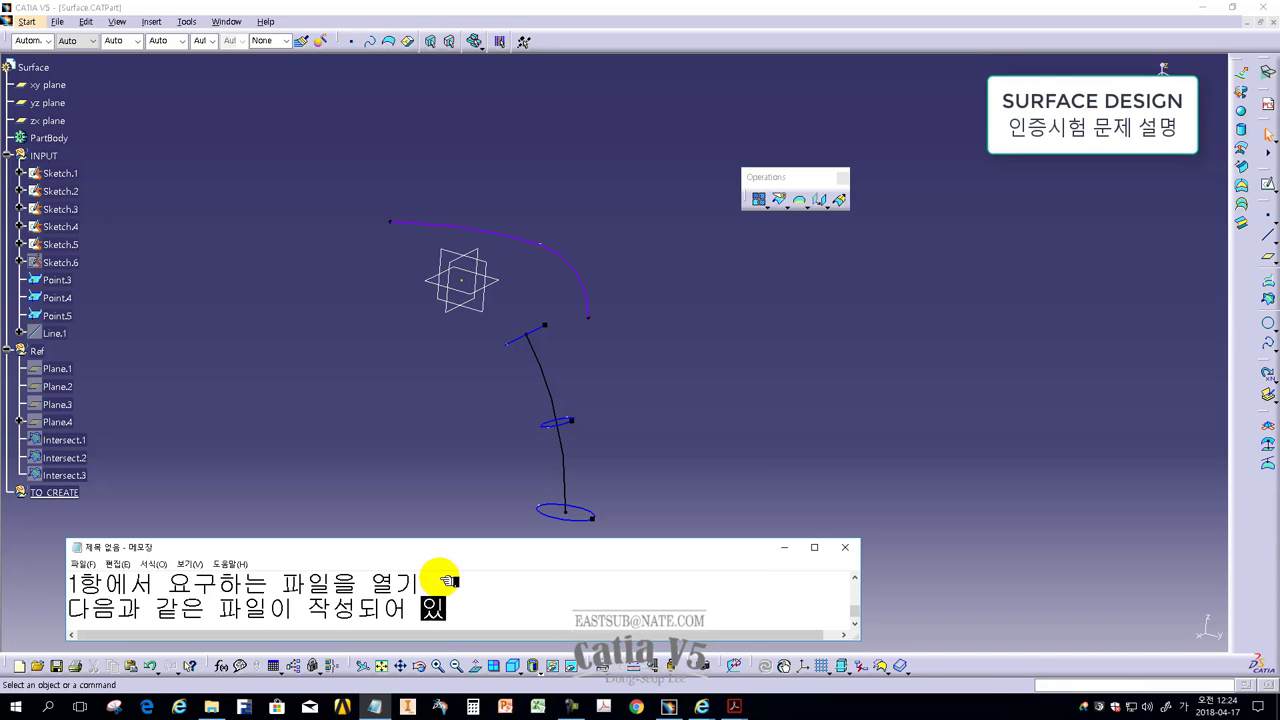
{"action": "type", "text": "있습니다."}
{"action": "key", "text": "Return"}
{"action": "type", "text": "내용을 이"}
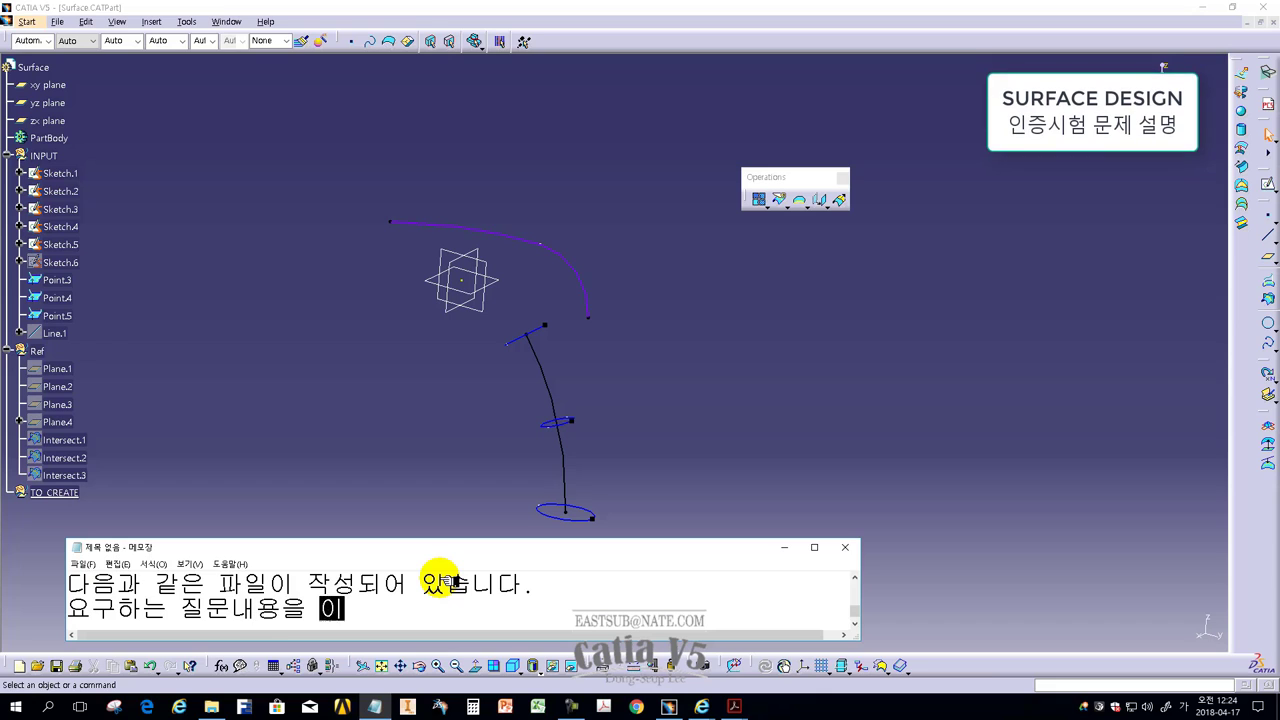
{"action": "left_click", "coordinate": [371, 429]}
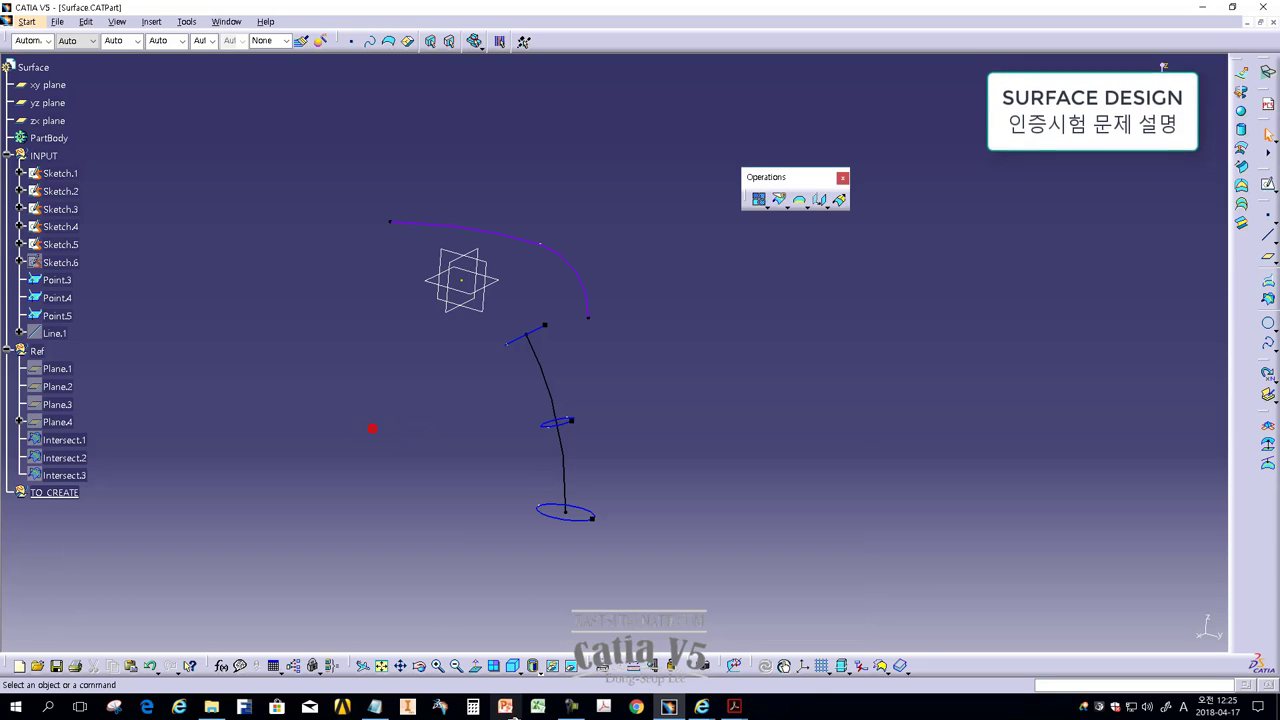
Step: Review the question in the exam PDF and note that the required work begins now
{"action": "left_click", "coordinate": [785, 655]}
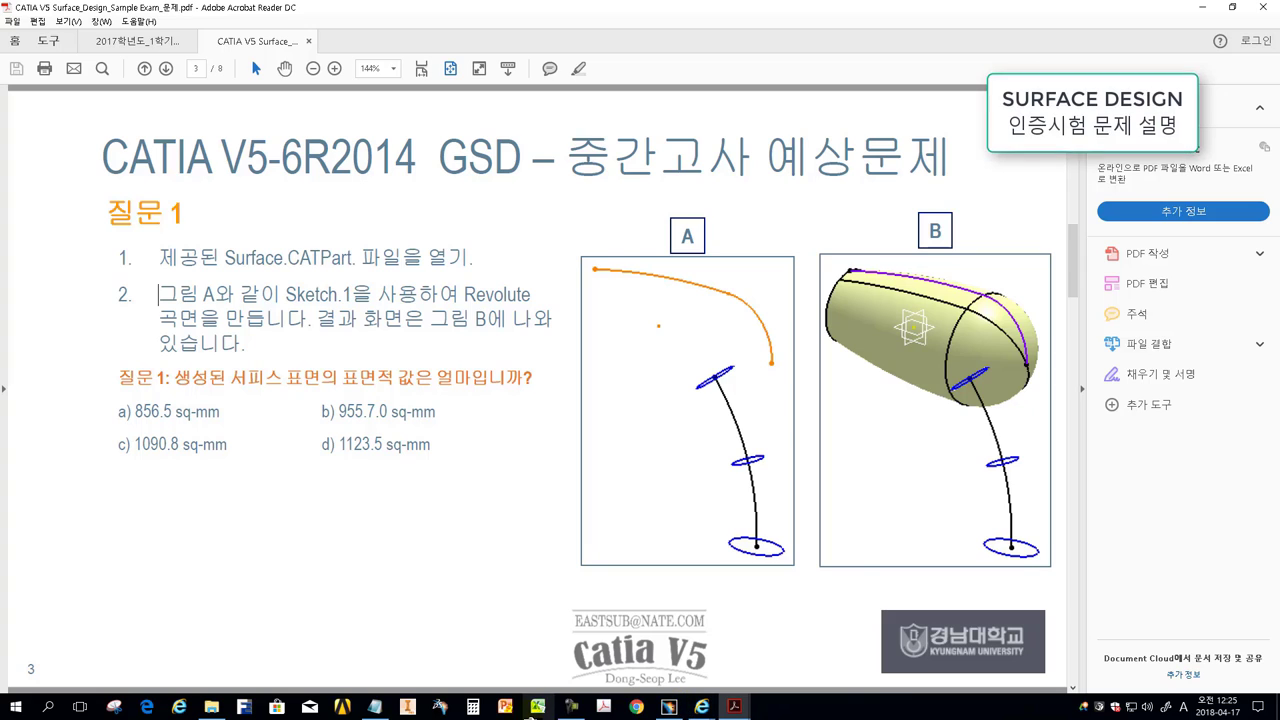
{"action": "left_click", "coordinate": [373, 706]}
{"action": "key", "text": "Return"}
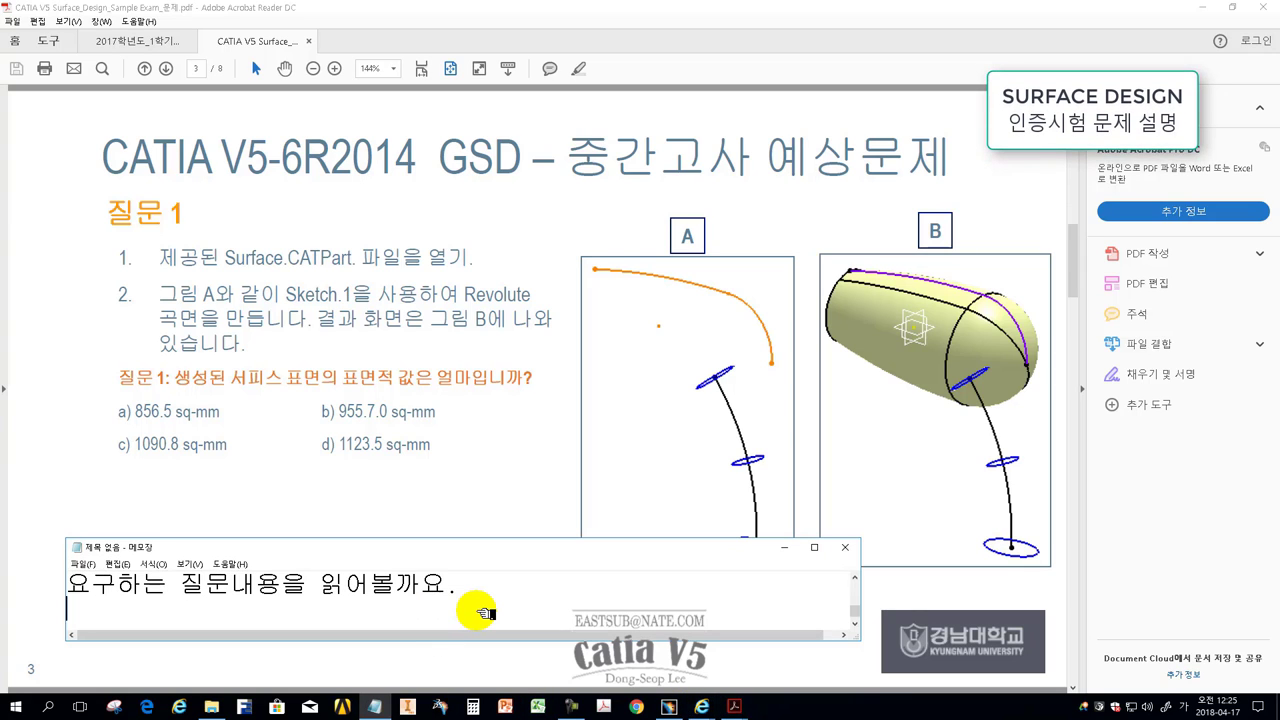
{"action": "type", "text": "2항에서요구하는 작업을 해보도록 하겠습니"}
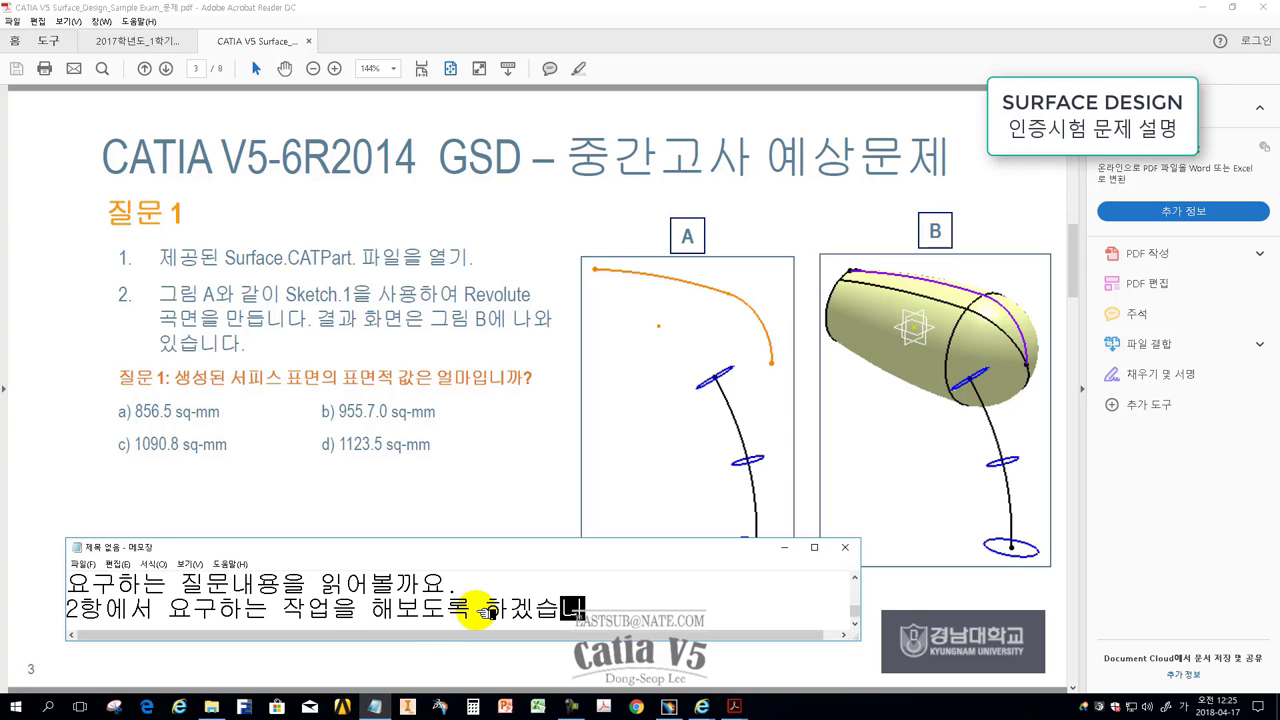
{"action": "type", "text": "다."}
{"action": "left_click", "coordinate": [669, 706]}
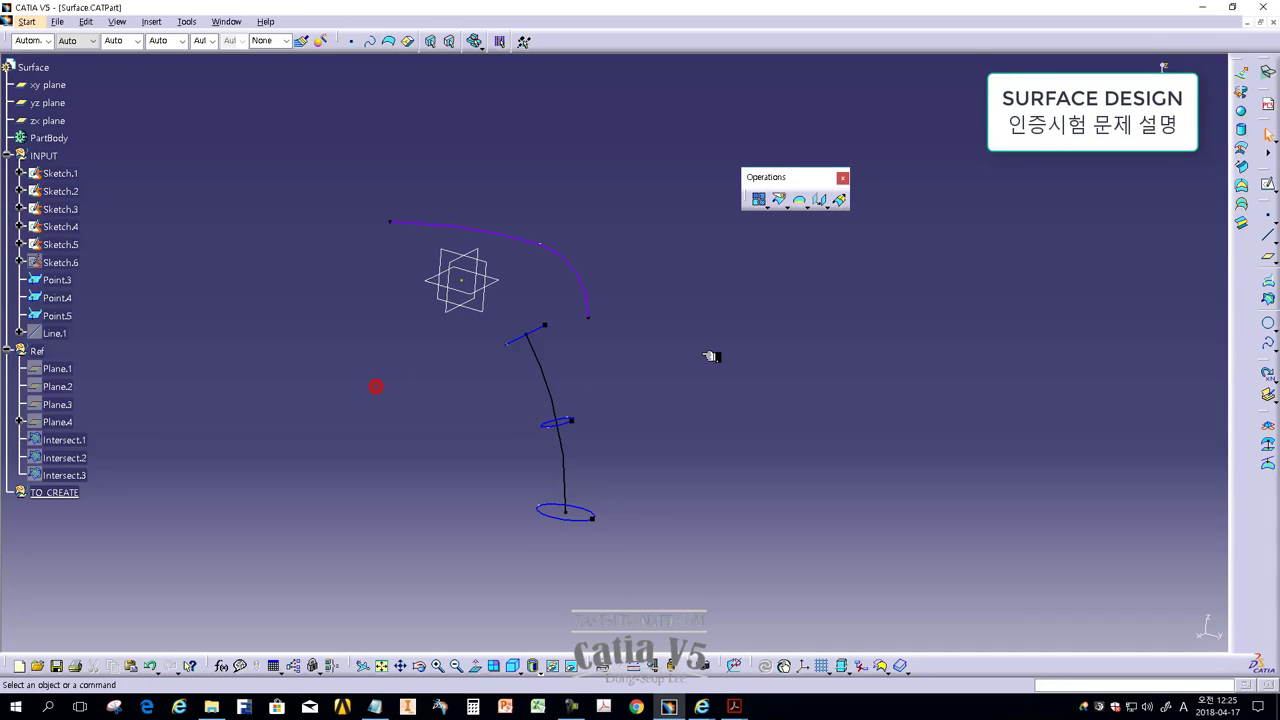
Step: Start a Revolve surface with Sketch.1 as the profile
{"action": "left_click_drag", "start_coordinate": [790, 178], "coordinate": [1255, 240]}
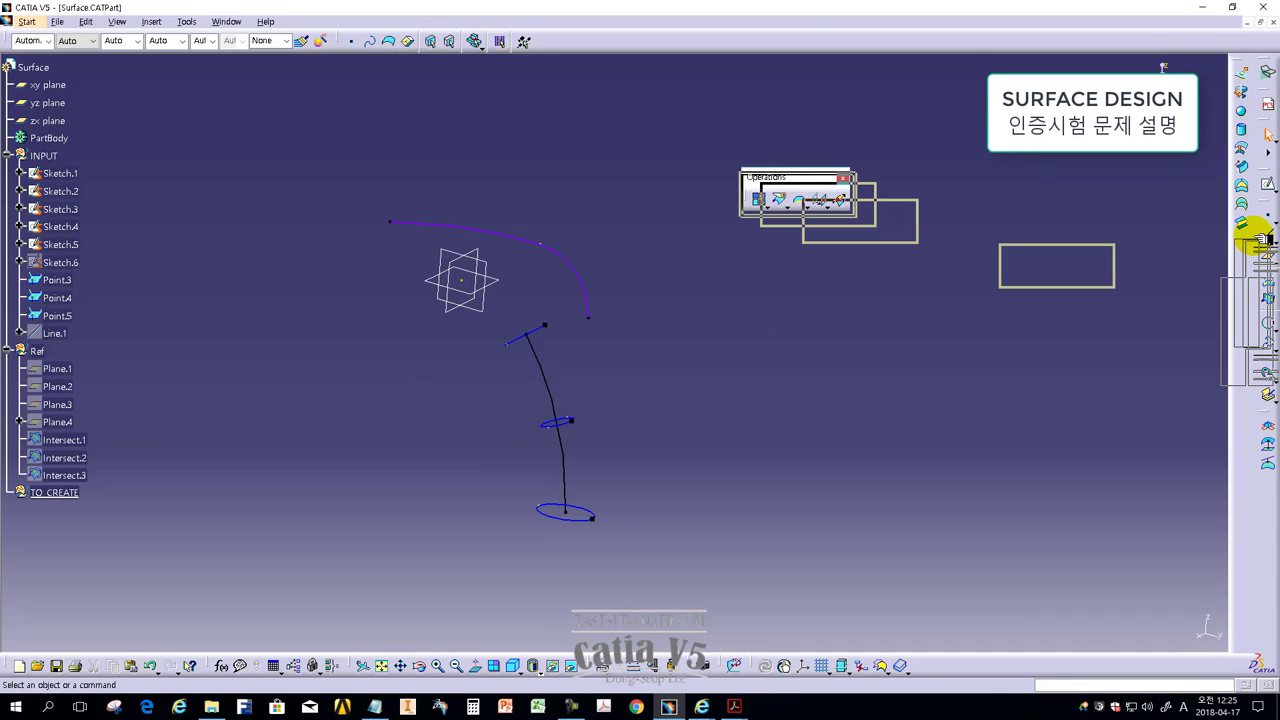
{"action": "left_click_drag", "start_coordinate": [1241, 60], "coordinate": [588, 212]}
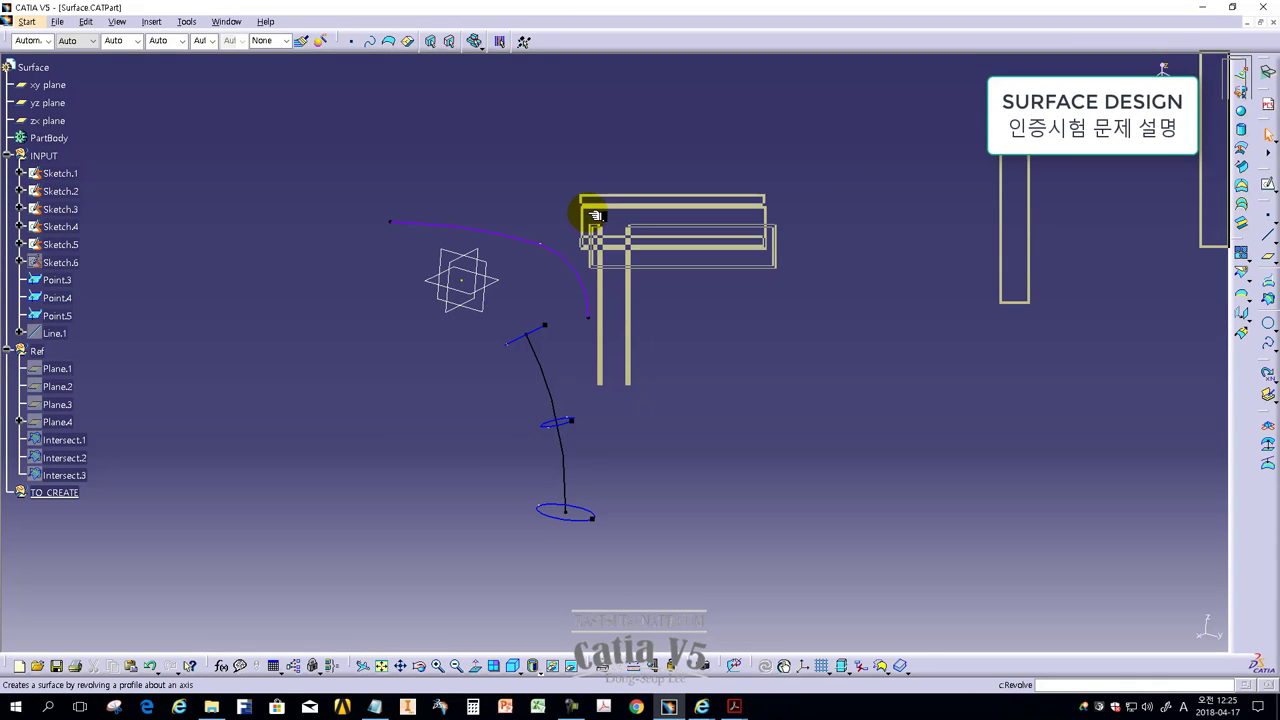
{"action": "left_click", "coordinate": [624, 224]}
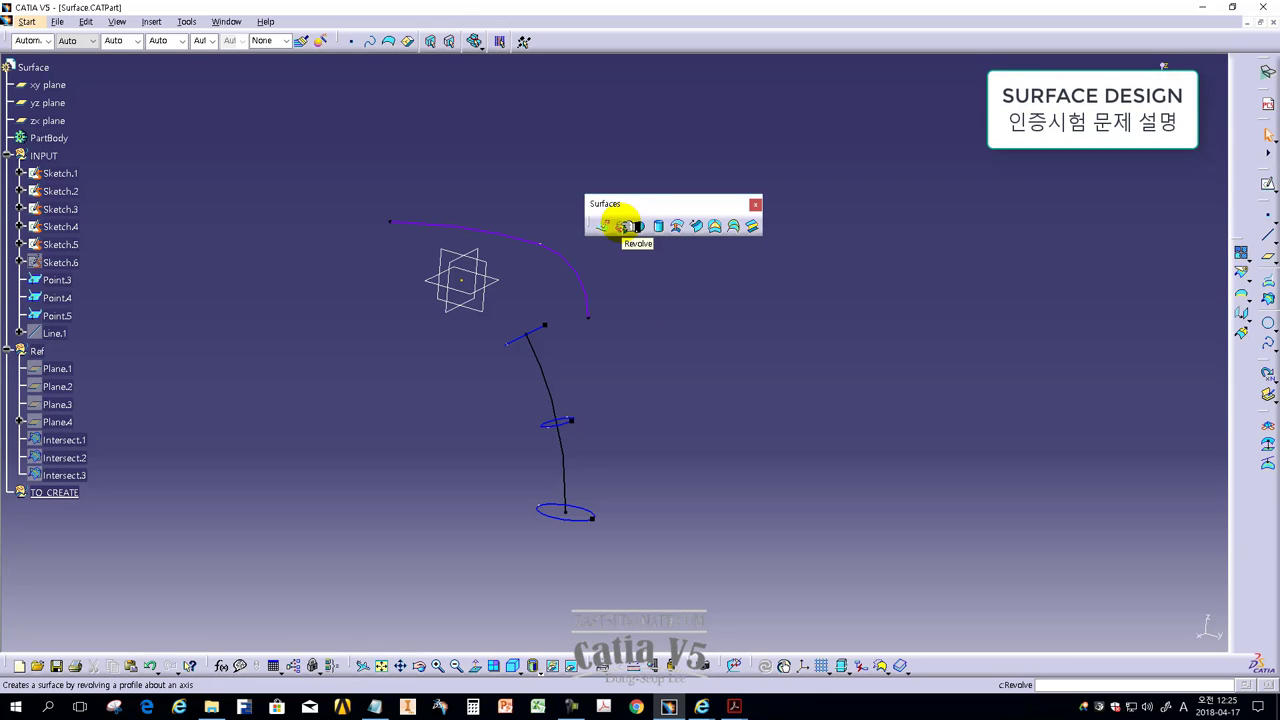
{"action": "mouse_move", "coordinate": [500, 343]}
{"action": "middle_mouse_down"}
{"action": "mouse_move", "coordinate": [520, 422]}
{"action": "mouse_move", "coordinate": [545, 440]}
{"action": "middle_mouse_up"}
{"action": "left_click_drag", "start_coordinate": [1098, 467], "coordinate": [706, 288]}
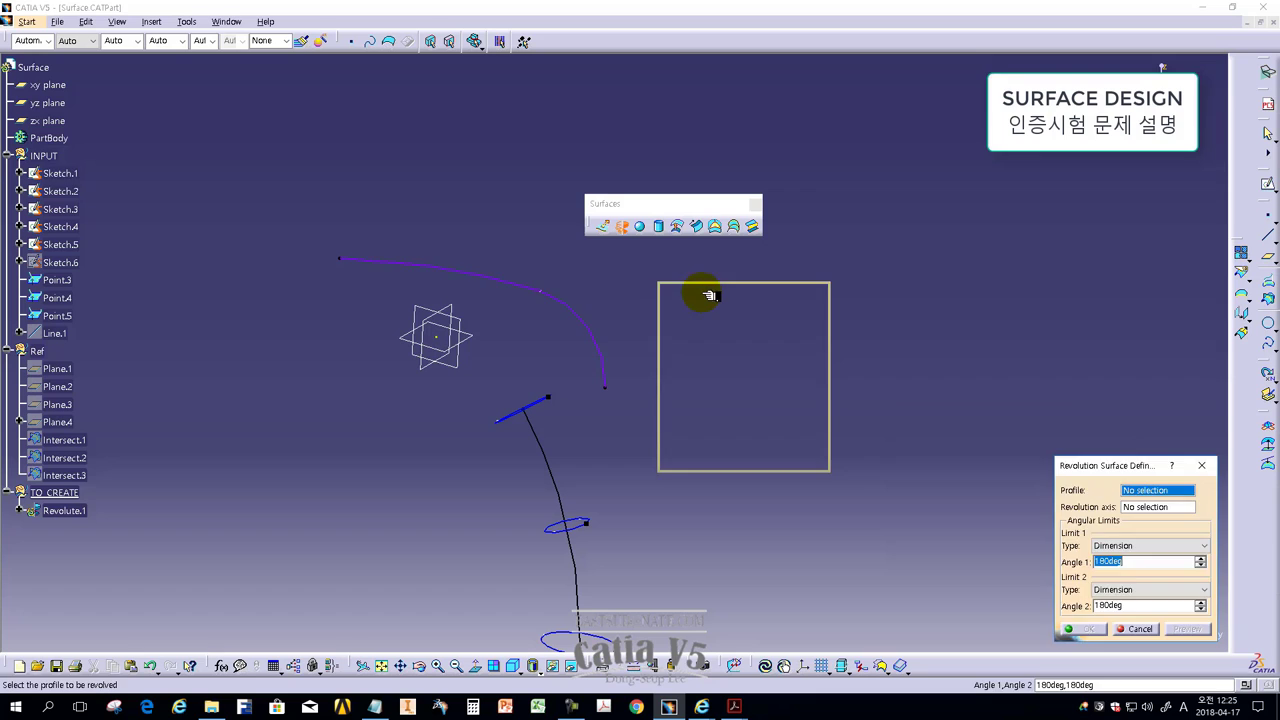
{"action": "left_click", "coordinate": [572, 305]}
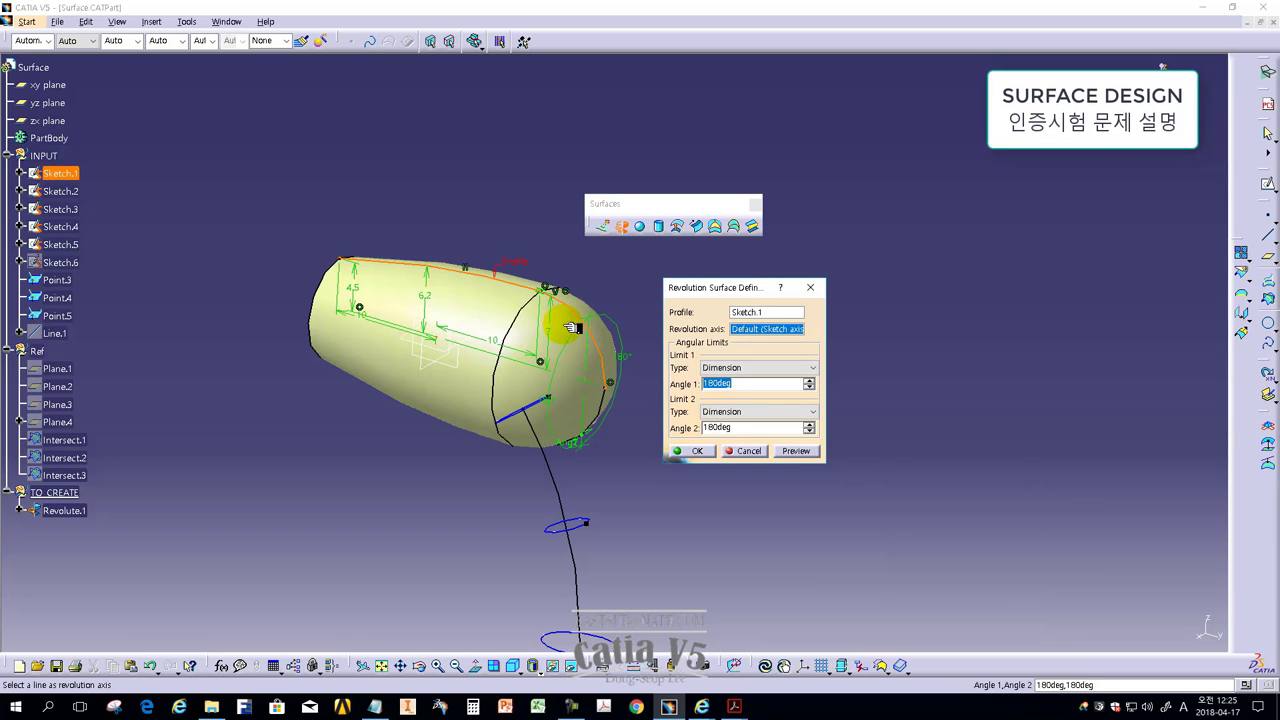
{"action": "mouse_move", "coordinate": [643, 443]}
{"action": "middle_mouse_down"}
{"action": "mouse_move", "coordinate": [583, 426]}
{"action": "mouse_move", "coordinate": [608, 400]}
{"action": "middle_mouse_up"}
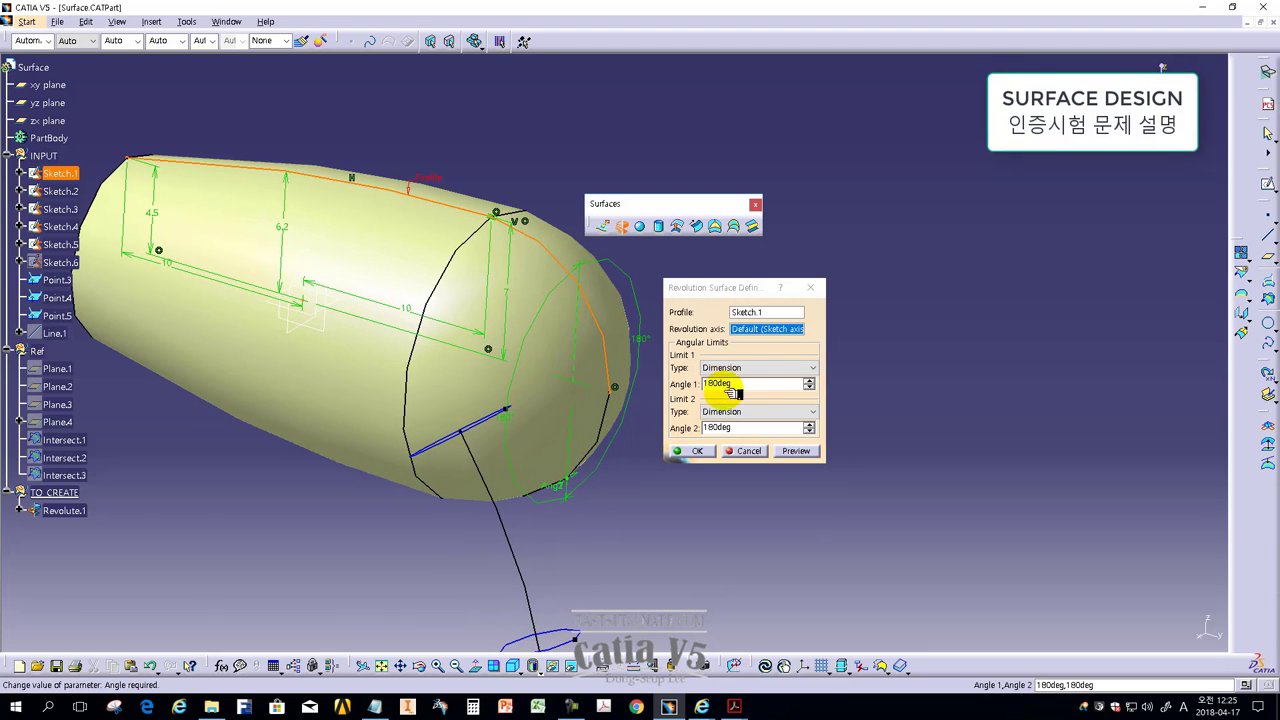
Step: Set Angle 1 to 360deg and Angle 2 to 0deg, and create Revolute.1
{"action": "double_click", "coordinate": [729, 427]}
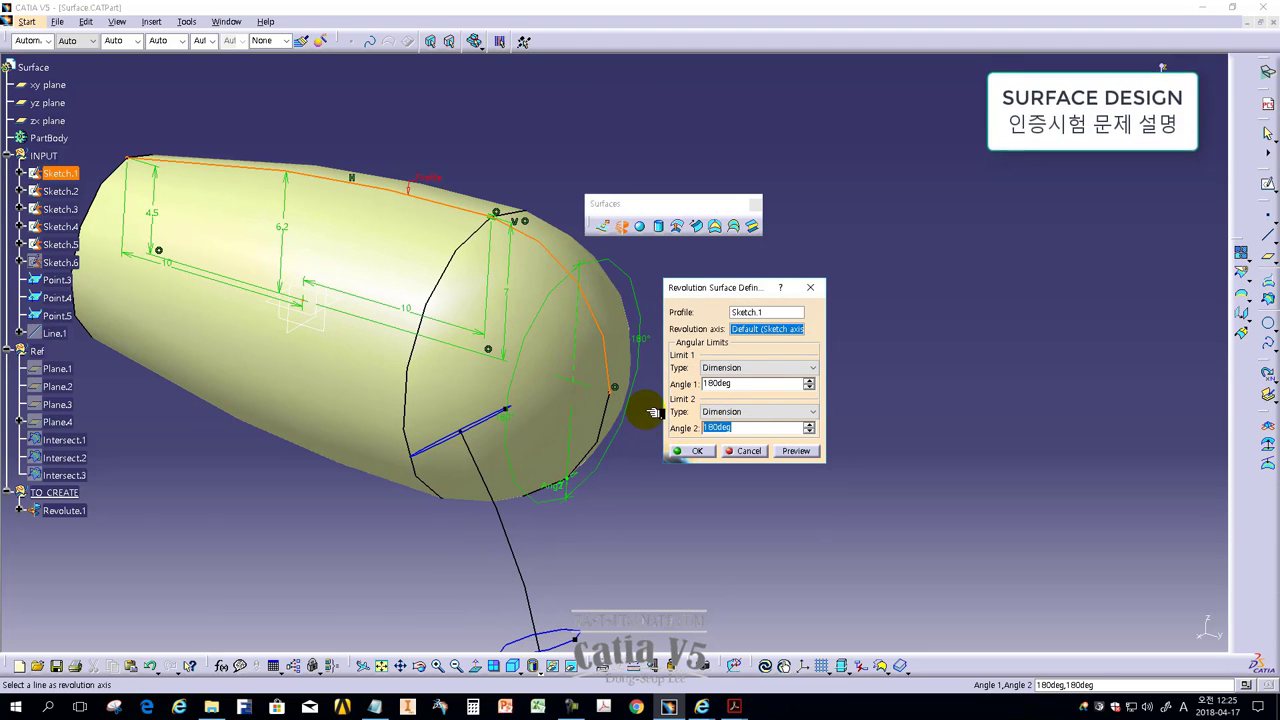
{"action": "type", "text": "0"}
{"action": "double_click", "coordinate": [750, 383]}
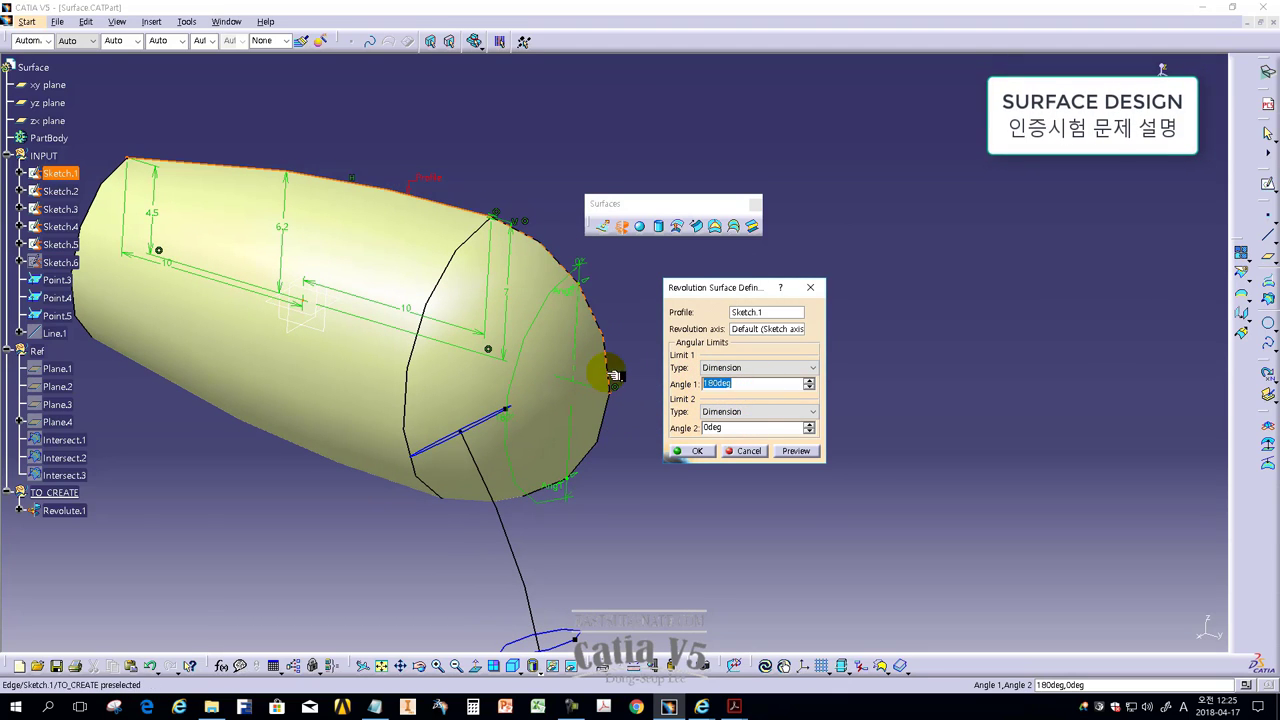
{"action": "type", "text": "360"}
{"action": "key", "text": "Return"}
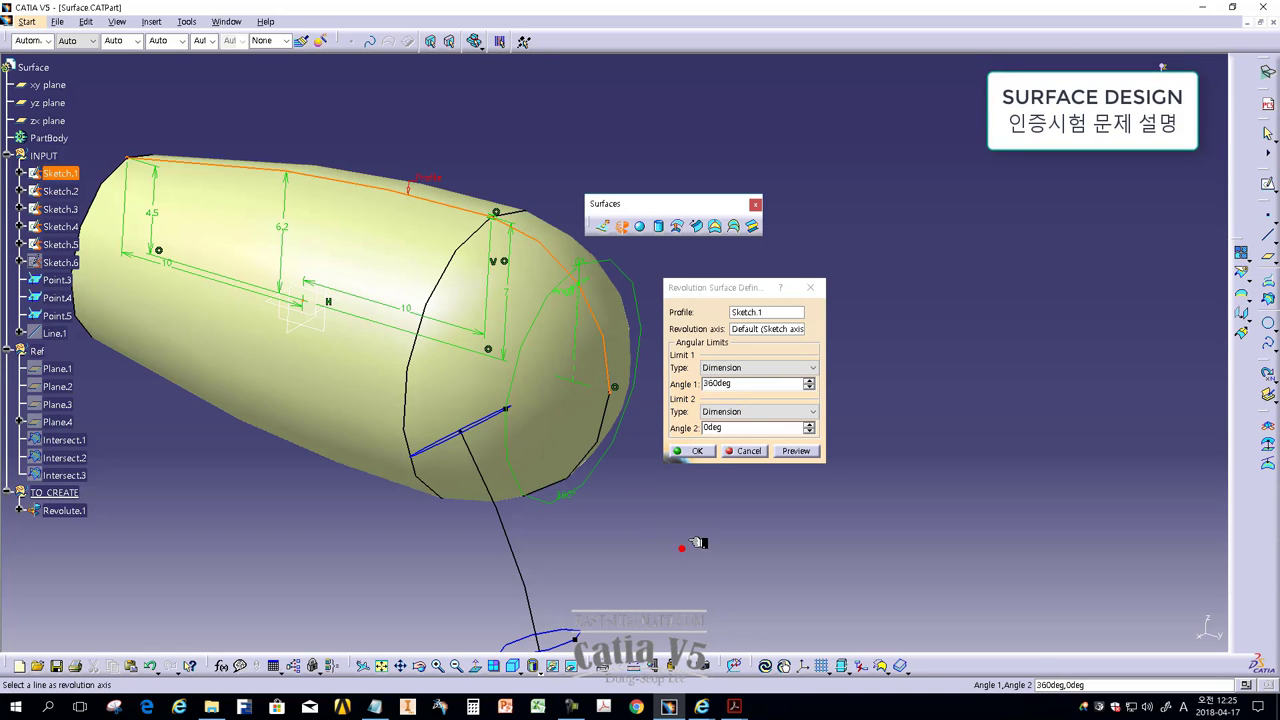
{"action": "mouse_move", "coordinate": [543, 377]}
{"action": "middle_mouse_down"}
{"action": "mouse_move", "coordinate": [651, 430]}
{"action": "mouse_move", "coordinate": [612, 348]}
{"action": "middle_mouse_up"}
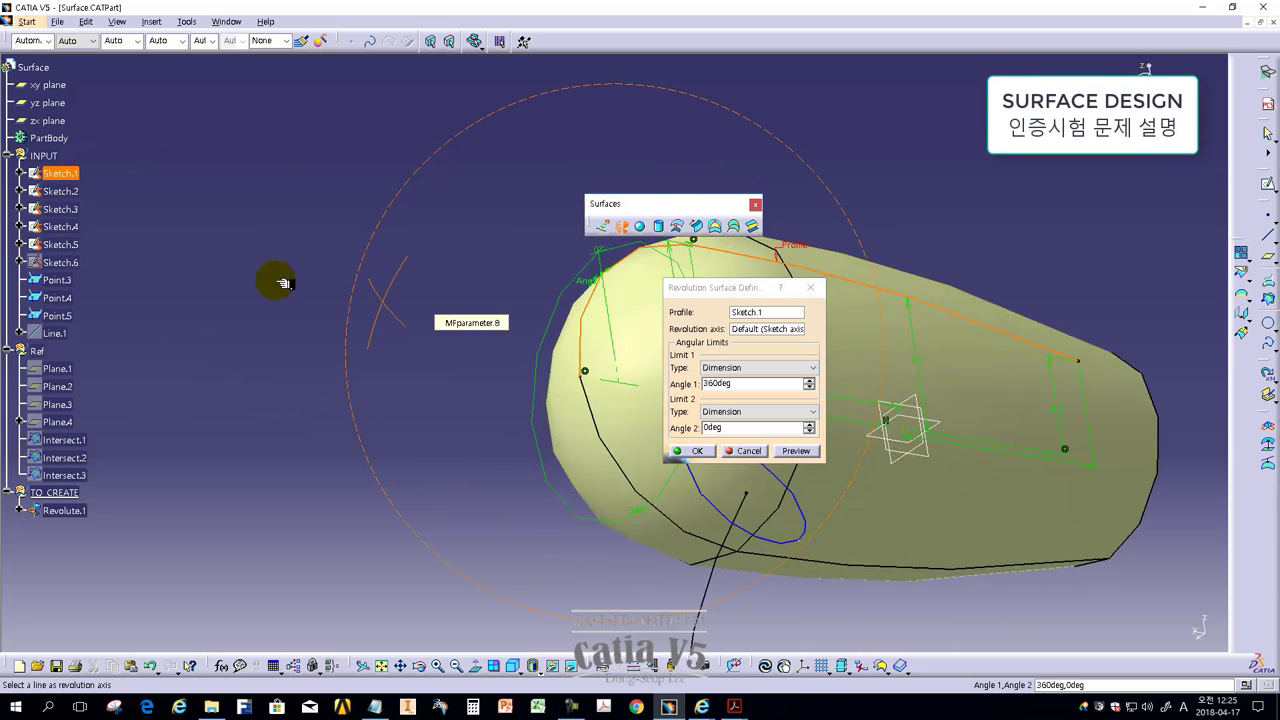
{"action": "middle_click_drag", "start_coordinate": [612, 348], "coordinate": [277, 277]}
{"action": "left_click_drag", "start_coordinate": [745, 287], "coordinate": [846, 280]}
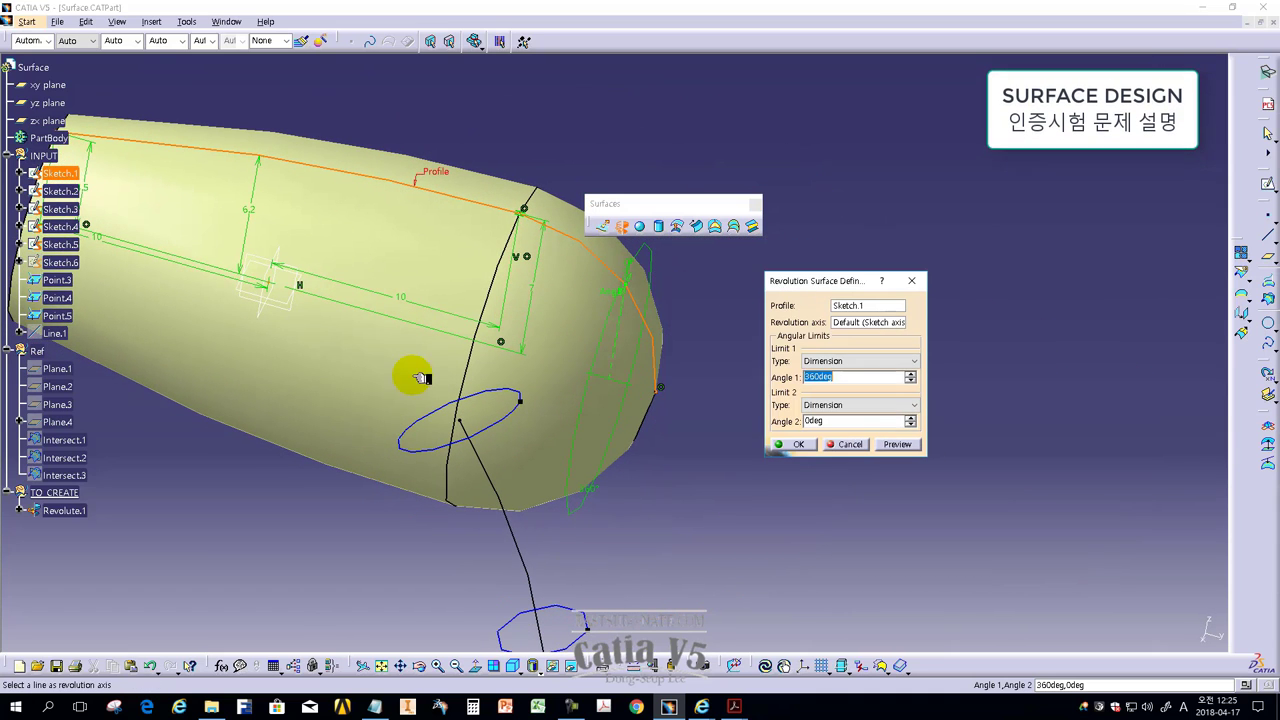
{"action": "middle_click_drag", "start_coordinate": [420, 374], "coordinate": [745, 455]}
{"action": "left_click", "coordinate": [803, 449]}
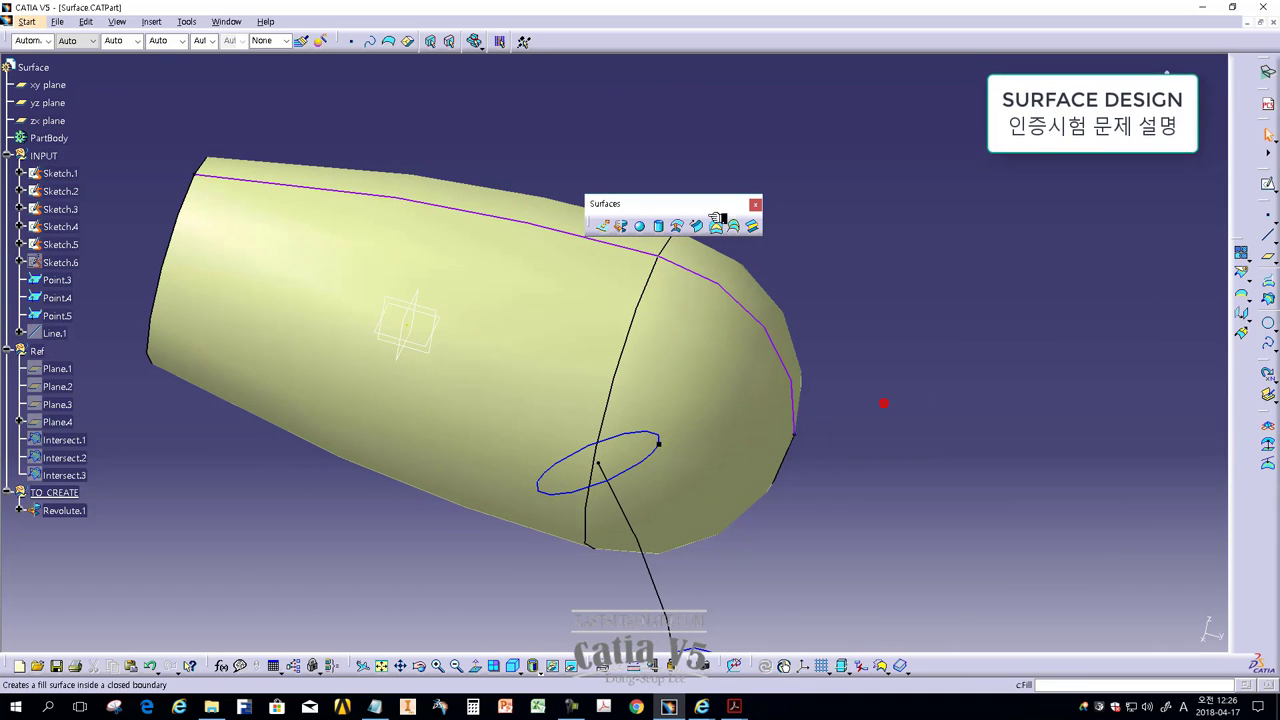
{"action": "left_click_drag", "start_coordinate": [677, 204], "coordinate": [834, 164]}
{"action": "mouse_move", "coordinate": [900, 442]}
{"action": "middle_mouse_down"}
{"action": "mouse_move", "coordinate": [623, 386]}
{"action": "mouse_move", "coordinate": [538, 478]}
{"action": "middle_mouse_up"}
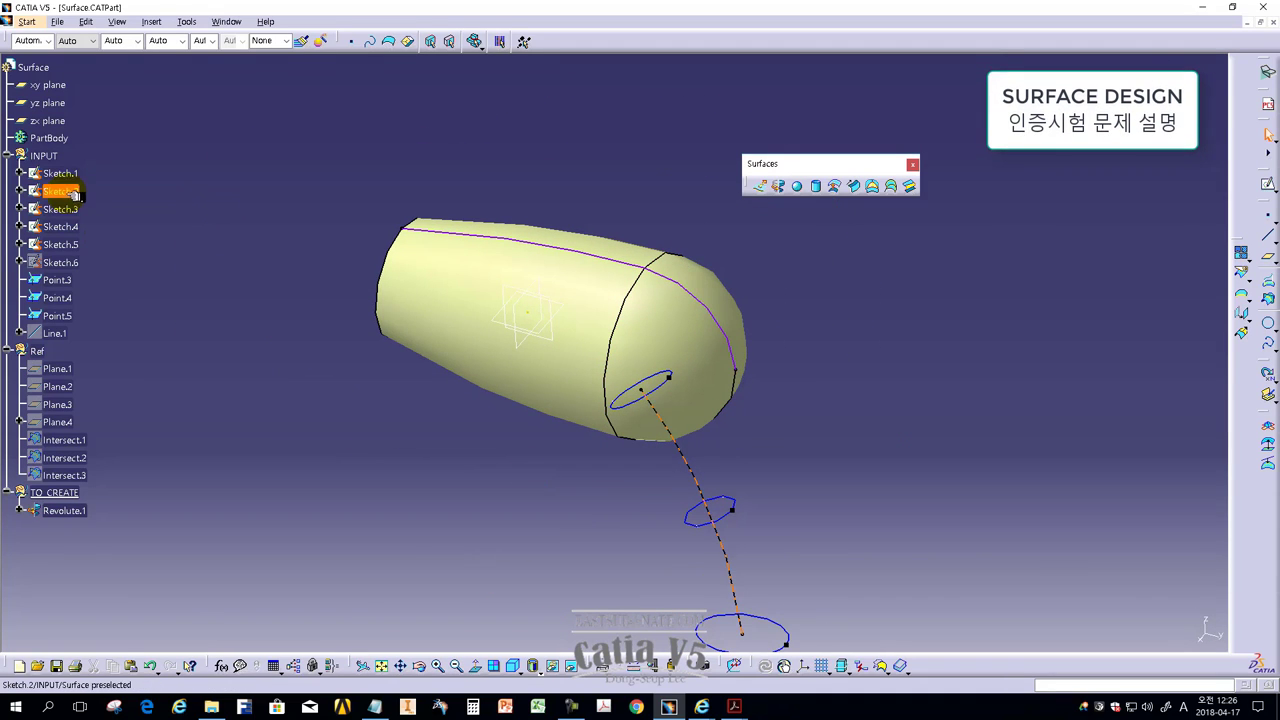
{"action": "left_click", "coordinate": [60, 173]}
{"action": "left_click", "coordinate": [271, 369]}
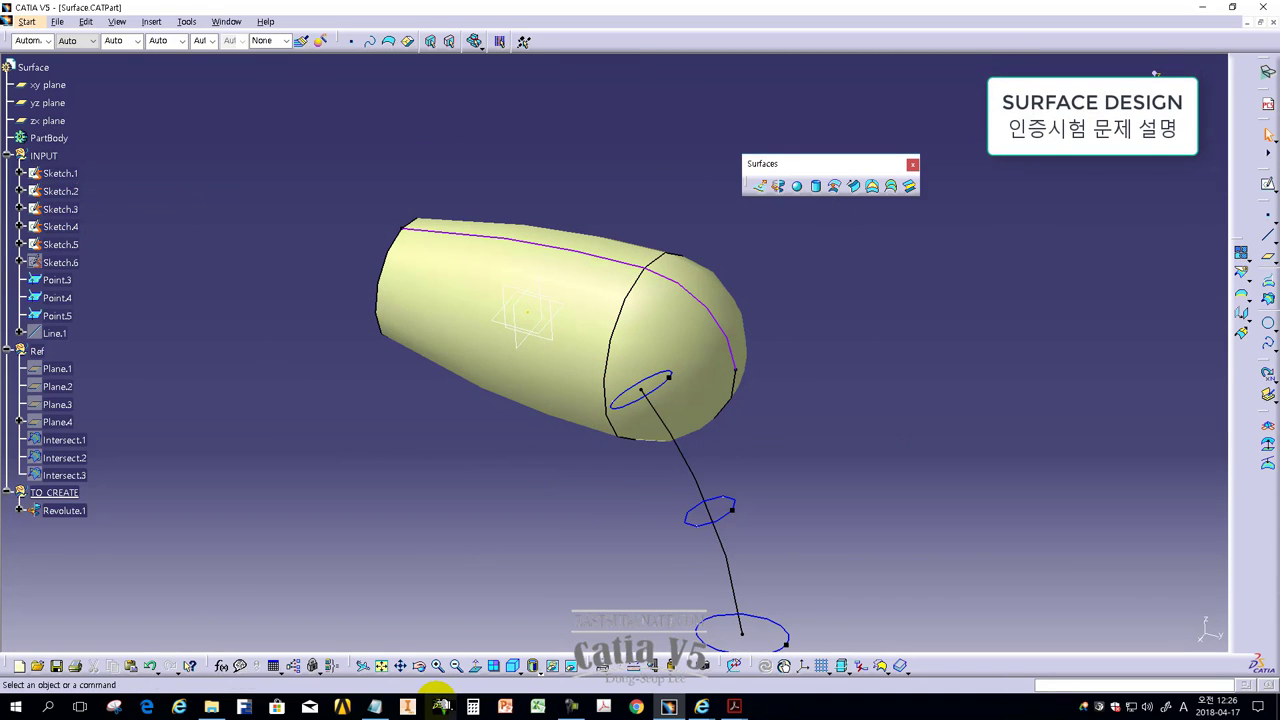
{"action": "left_click", "coordinate": [375, 706]}
{"action": "scroll", "coordinate": [668, 603], "scroll_direction": "down", "scroll_amount": 1}
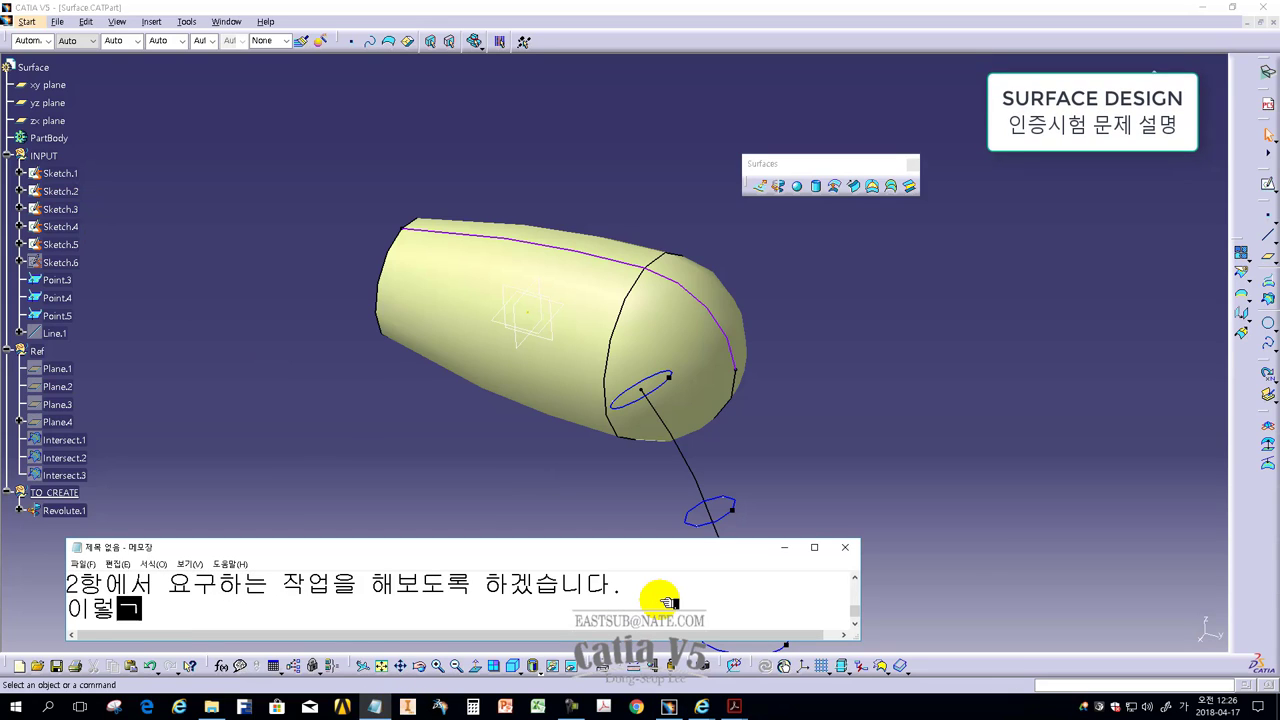
{"action": "type", "text": "게 작업을 하셔야 합니다."}
{"action": "key", "text": "Return"}
{"action": "type", "text": "사용한 기능ㅇ"}
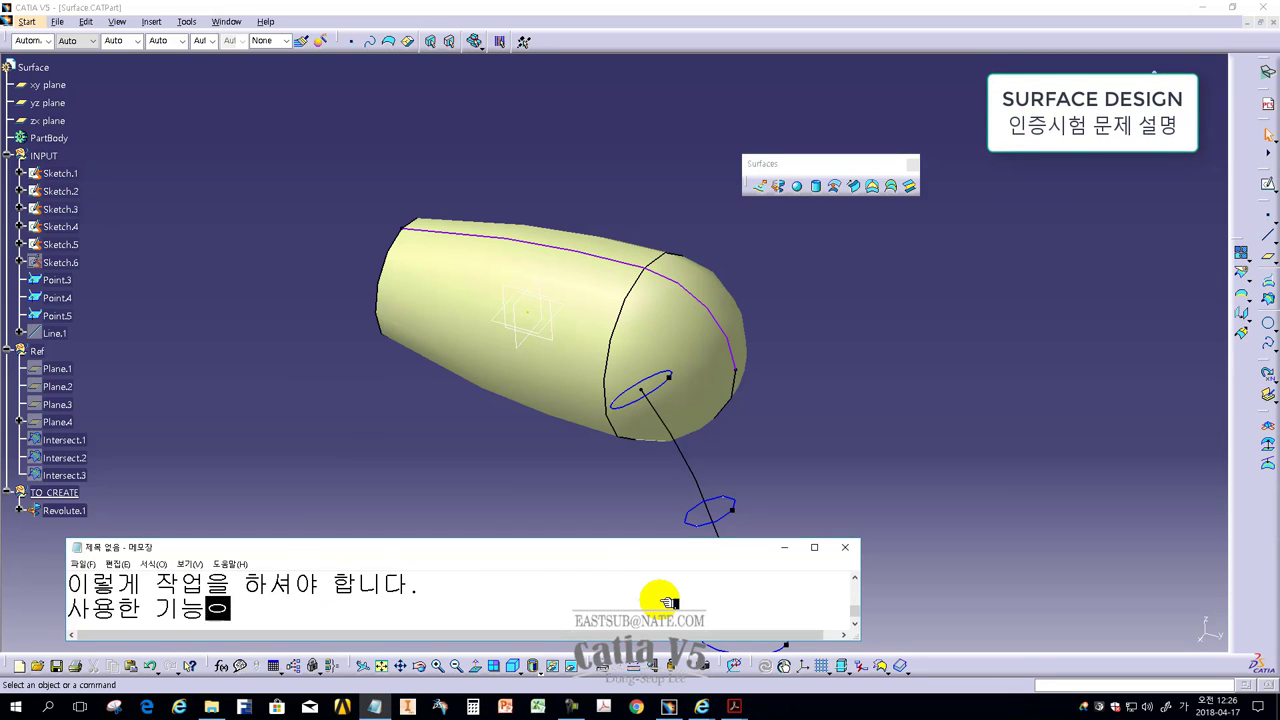
{"action": "type", "text": "은 회전기능을 실시하고 회저"}
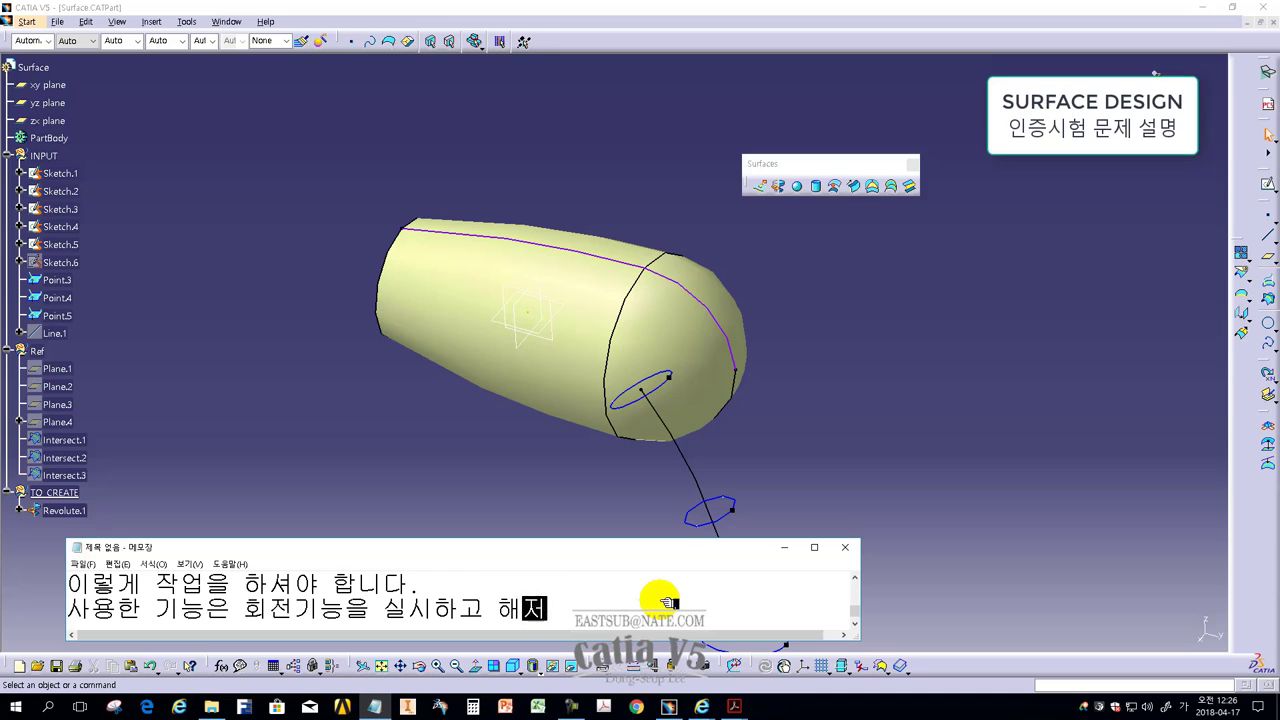
{"action": "type", "text": "은"}
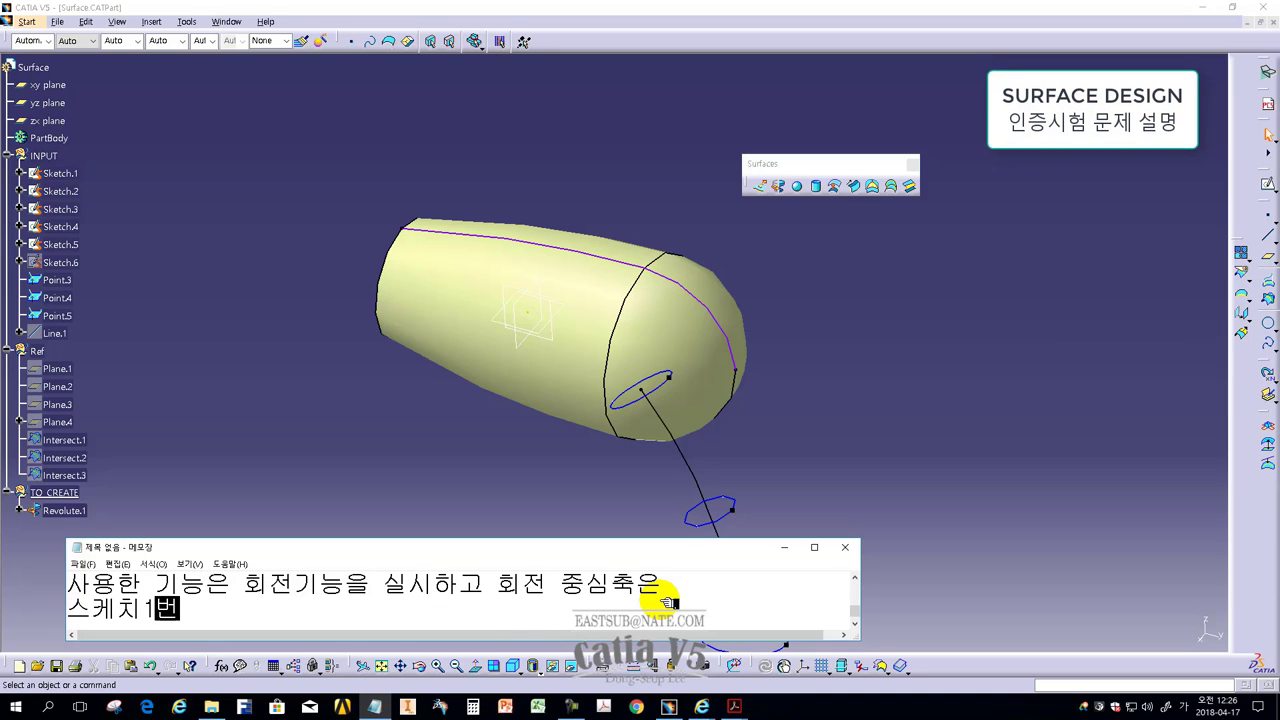
{"action": "type", "text": " 축 축이 미리 지정됨"}
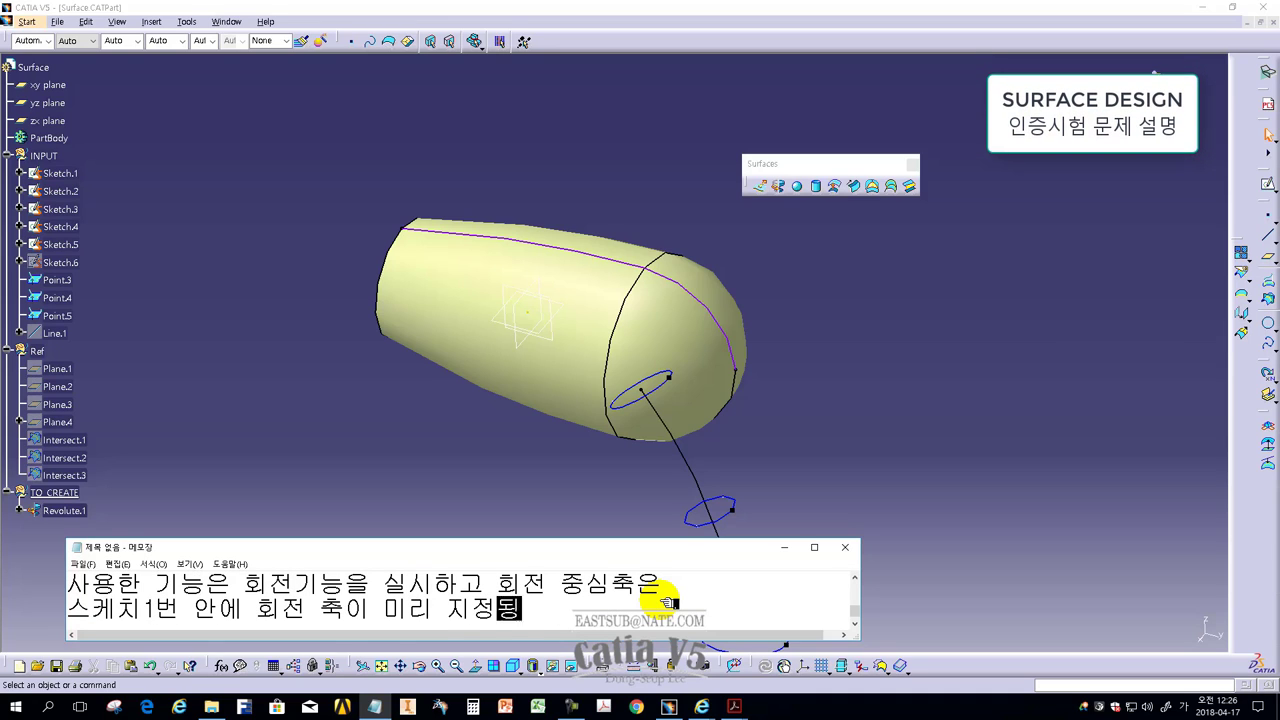
{"action": "type", "text": "되어 있으니 회전며"}
{"action": "key", "text": "Return"}
{"action": "type", "text": "작성하시면"}
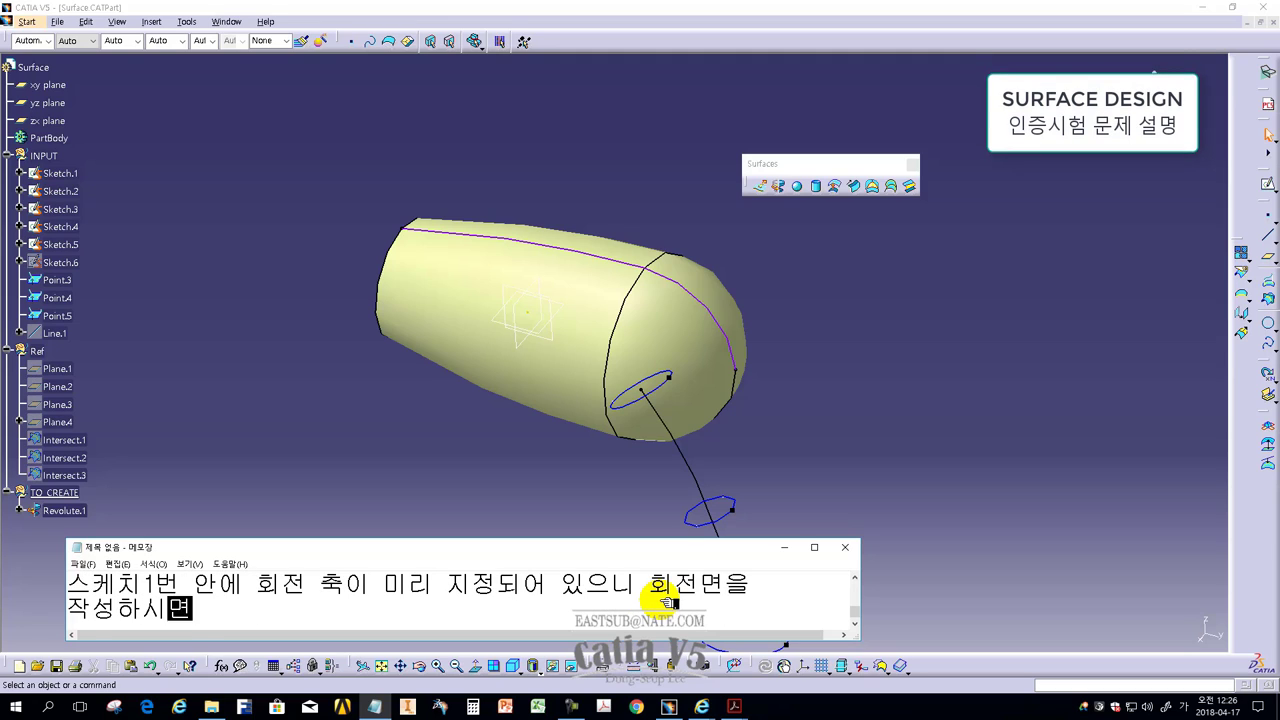
{"action": "type", "text": " 되고 360도로입력해야 하"}
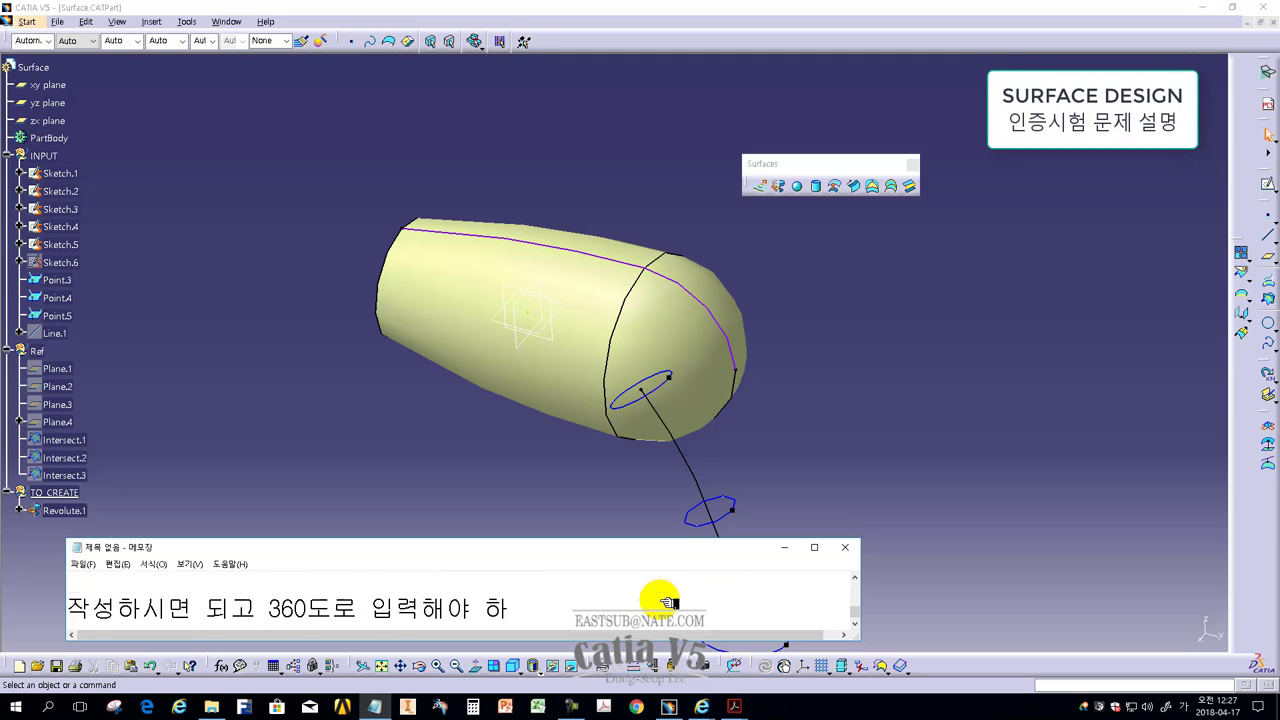
{"action": "type", "text": "ㅂ니다."}
{"action": "key", "text": "Return"}
{"action": "type", "text": "그럼 다음 질문에 답을 해볼까요."}
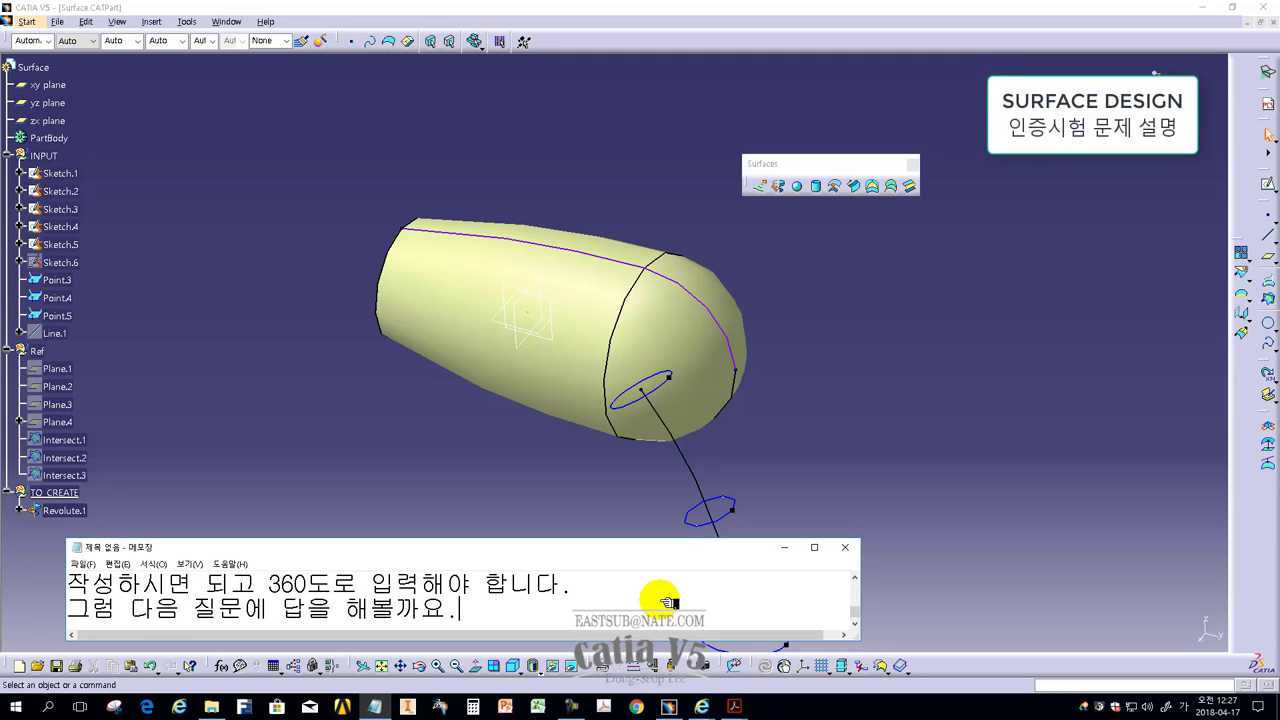
{"action": "key", "text": "Return"}
{"action": "type", "text": "회전체의 전체 면적을 구하는 ㄱ"}
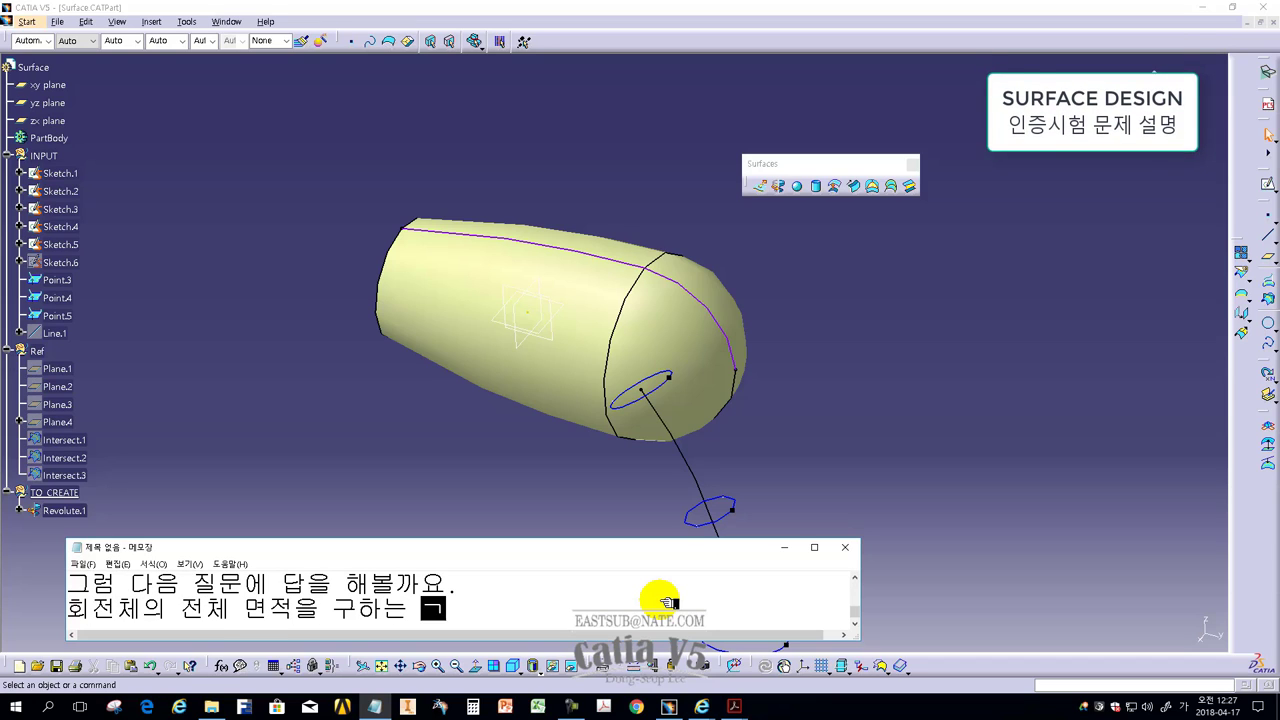
{"action": "type", "text": "ㅂ니다."}
{"action": "key", "text": "Return"}
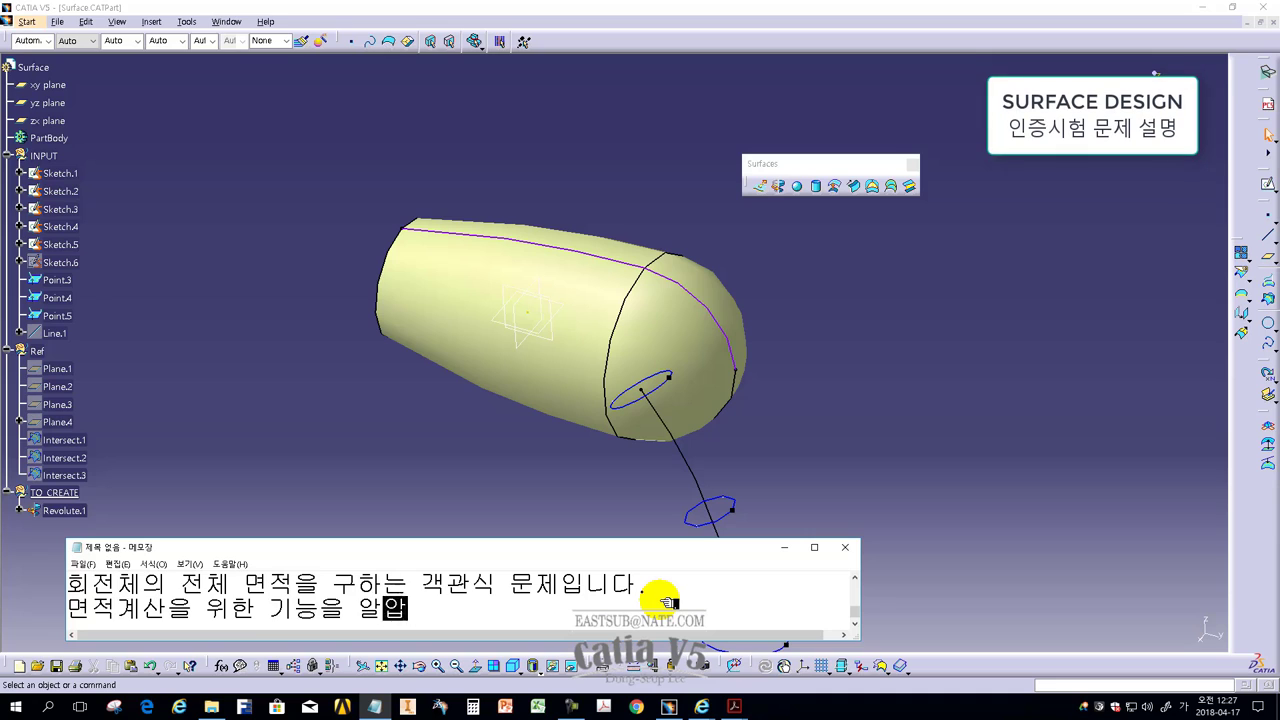
{"action": "type", "text": "보겠습니다."}
{"action": "key", "text": "Return"}
{"action": "type", "text": "같이 찾아 보겠습니다."}
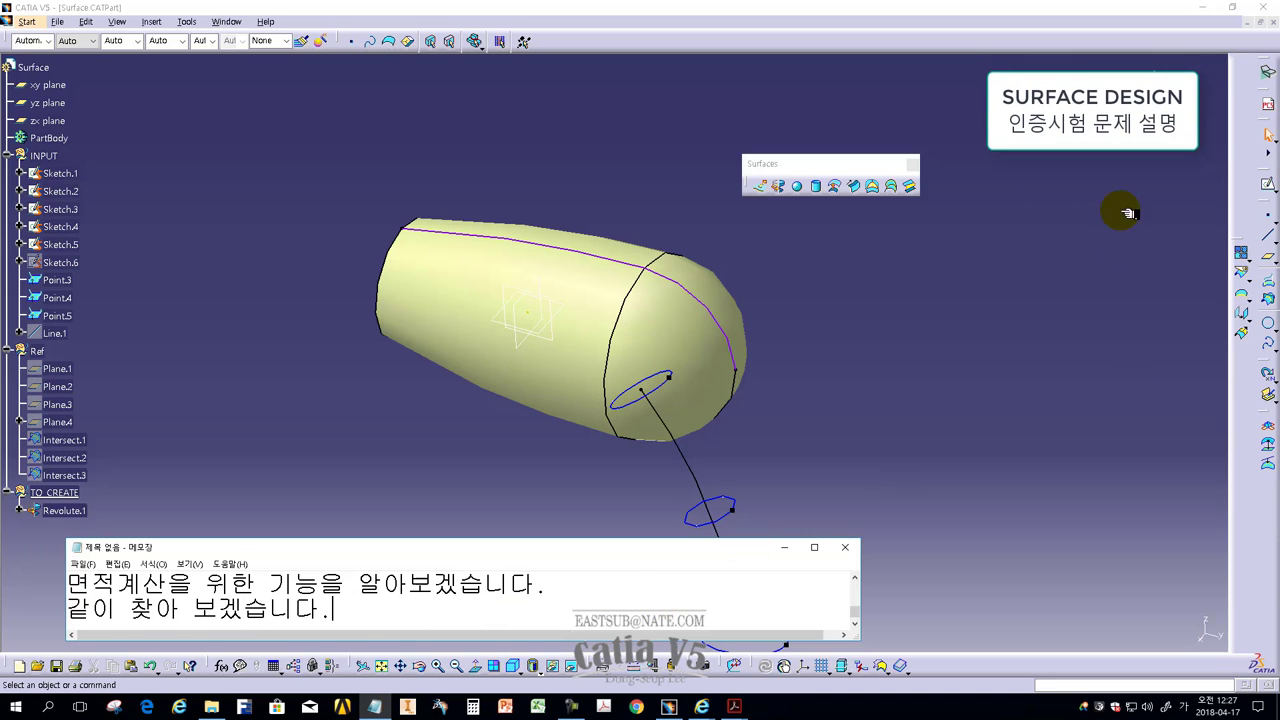
{"action": "left_click", "coordinate": [1127, 213]}
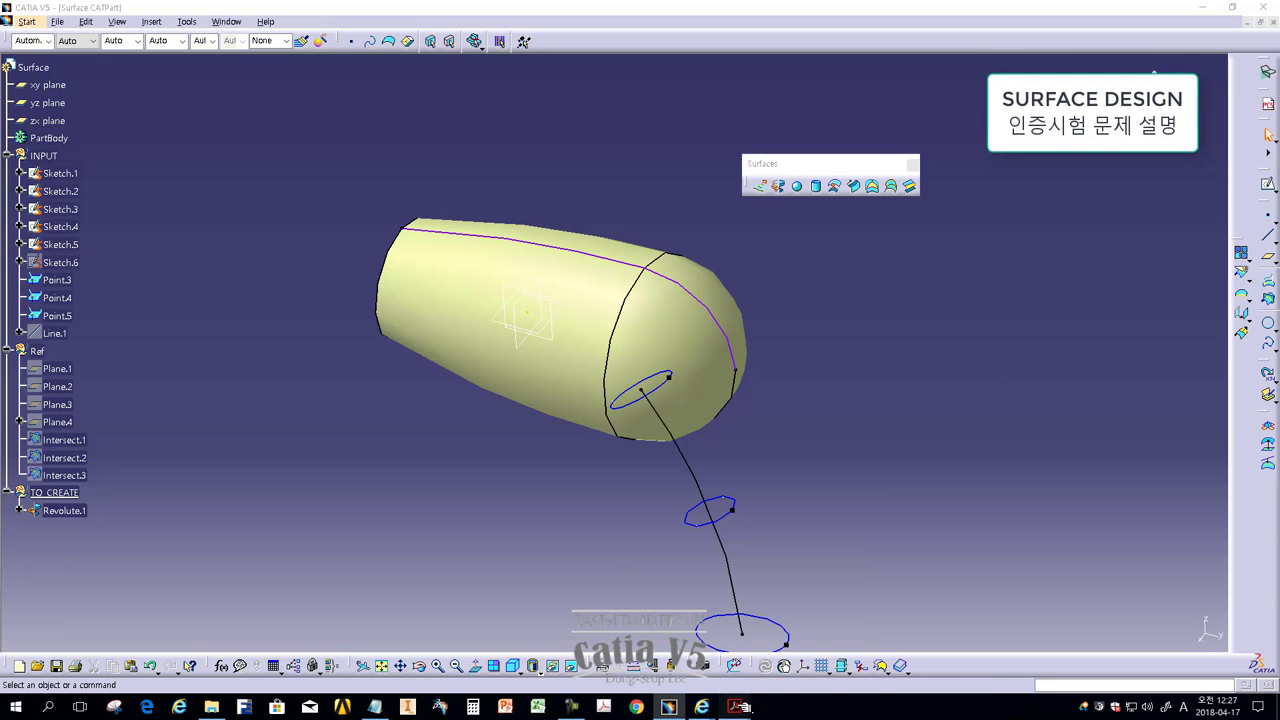
{"action": "mouse_move", "coordinate": [736, 706]}
{"action": "left_click", "coordinate": [792, 656]}
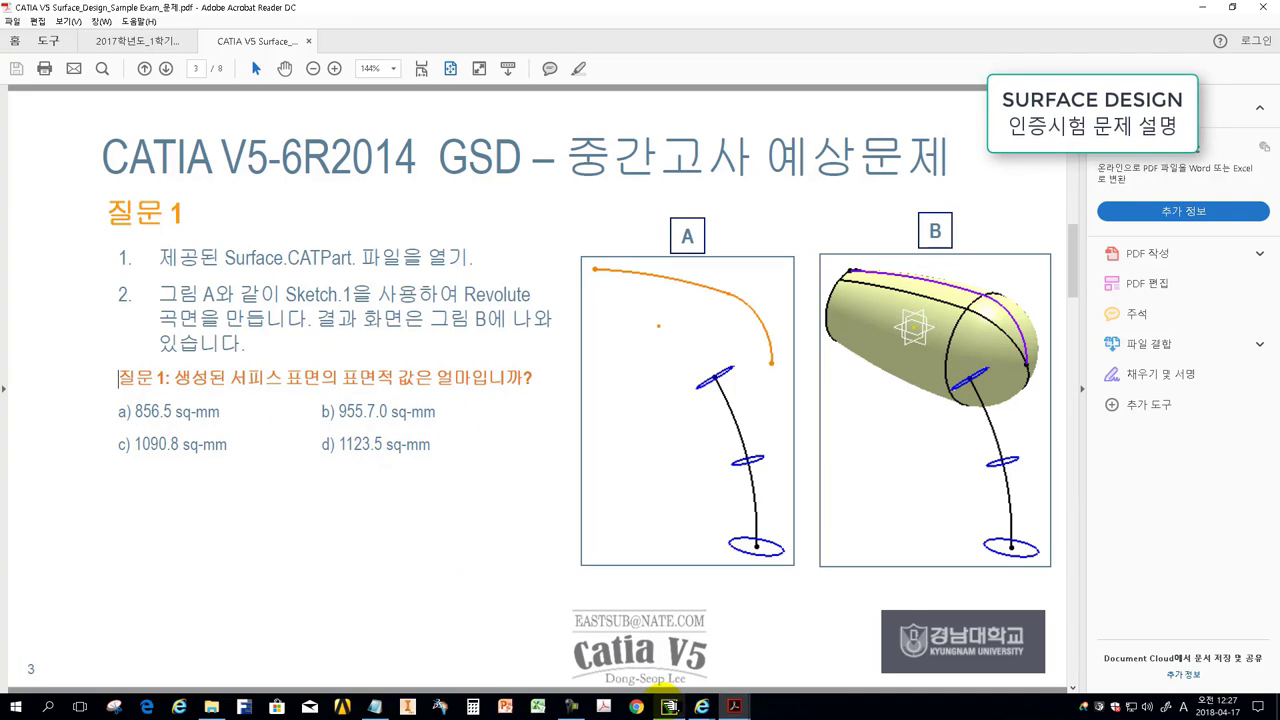
{"action": "left_click", "coordinate": [669, 707]}
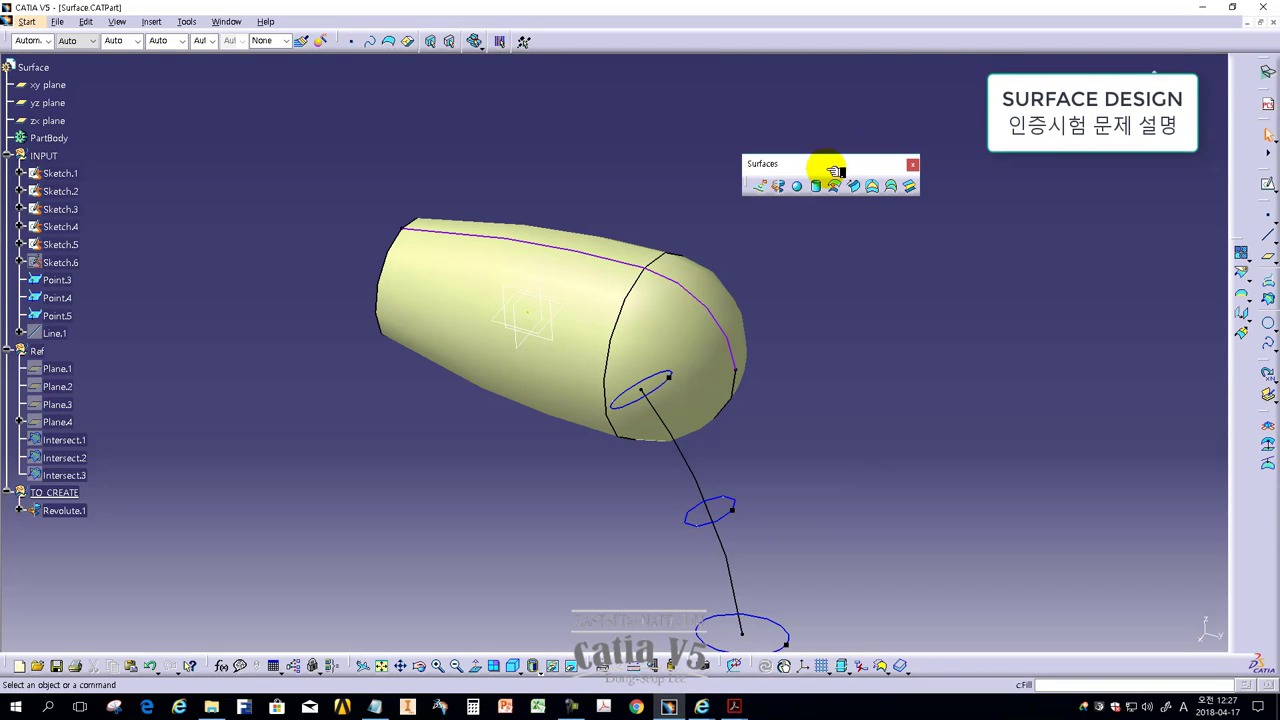
Step: Bring up the Measure Item tool and its Customize settings
{"action": "left_click_drag", "start_coordinate": [823, 170], "coordinate": [1263, 80]}
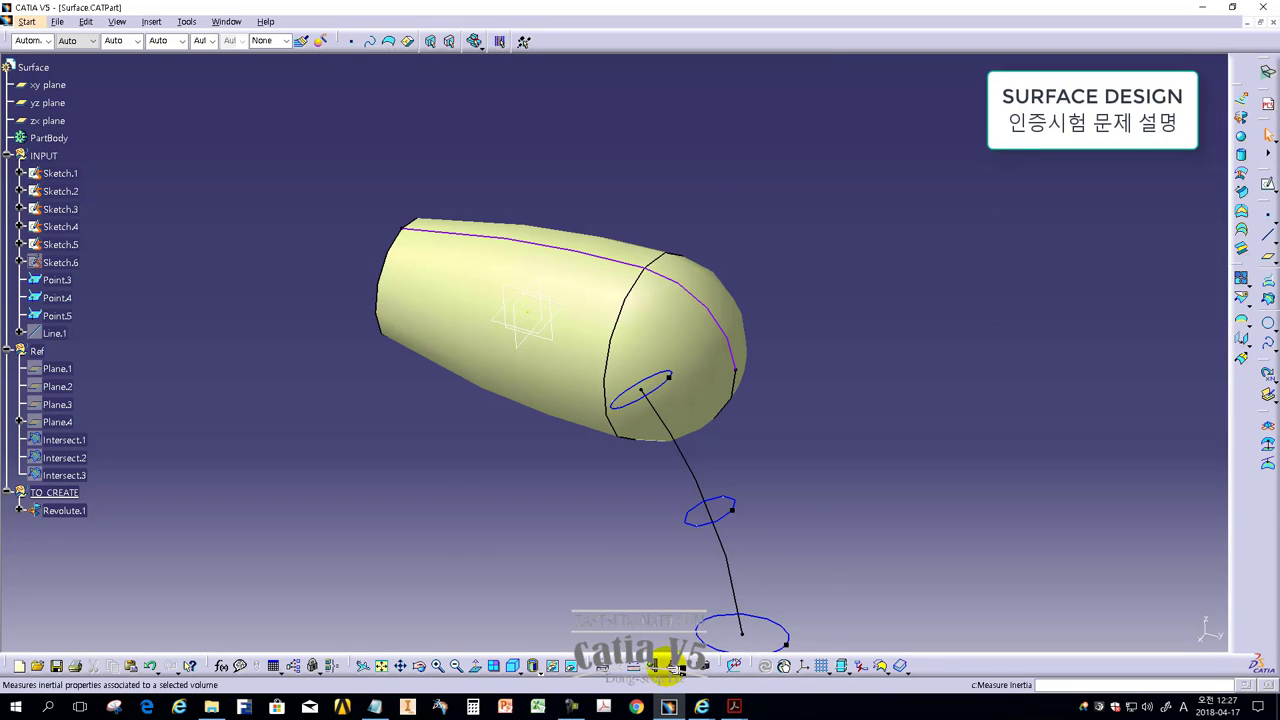
{"action": "mouse_move", "coordinate": [625, 662]}
{"action": "left_mouse_down"}
{"action": "mouse_move", "coordinate": [672, 222]}
{"action": "mouse_move", "coordinate": [712, 190]}
{"action": "left_mouse_up"}
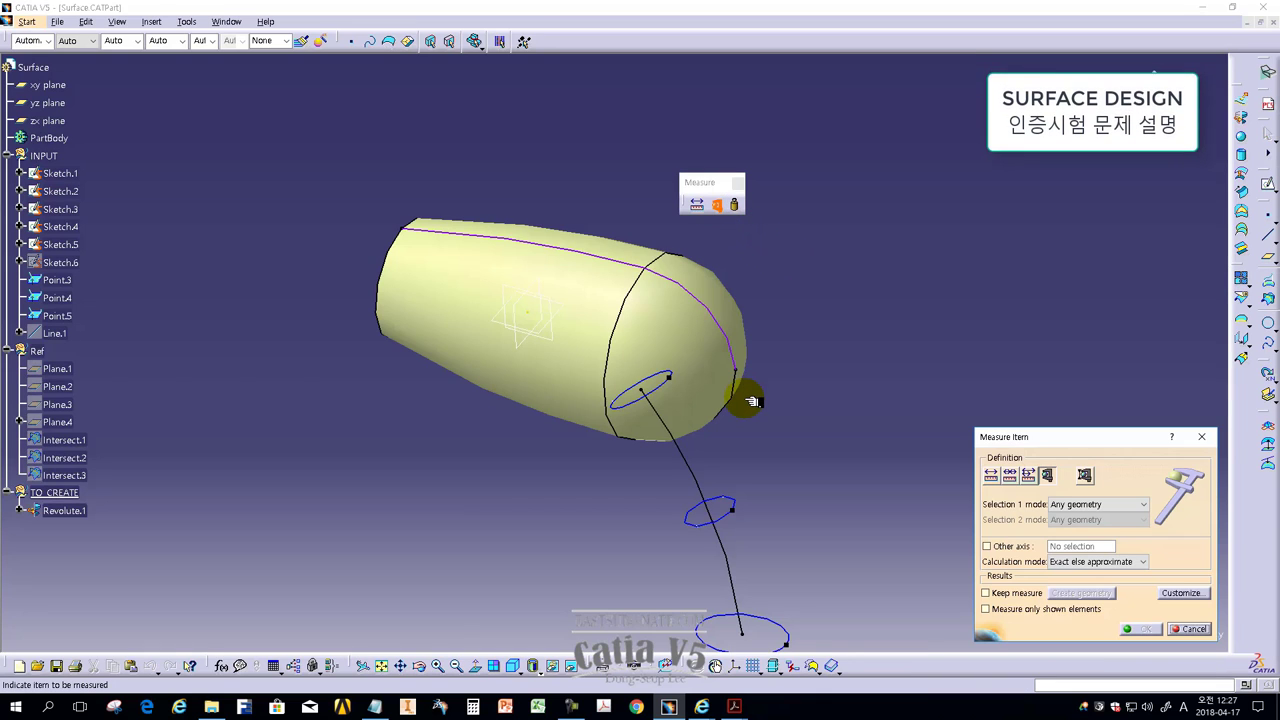
{"action": "mouse_move", "coordinate": [1014, 436]}
{"action": "left_mouse_down"}
{"action": "mouse_move", "coordinate": [772, 214]}
{"action": "mouse_move", "coordinate": [786, 239]}
{"action": "left_mouse_up"}
{"action": "left_click", "coordinate": [950, 397]}
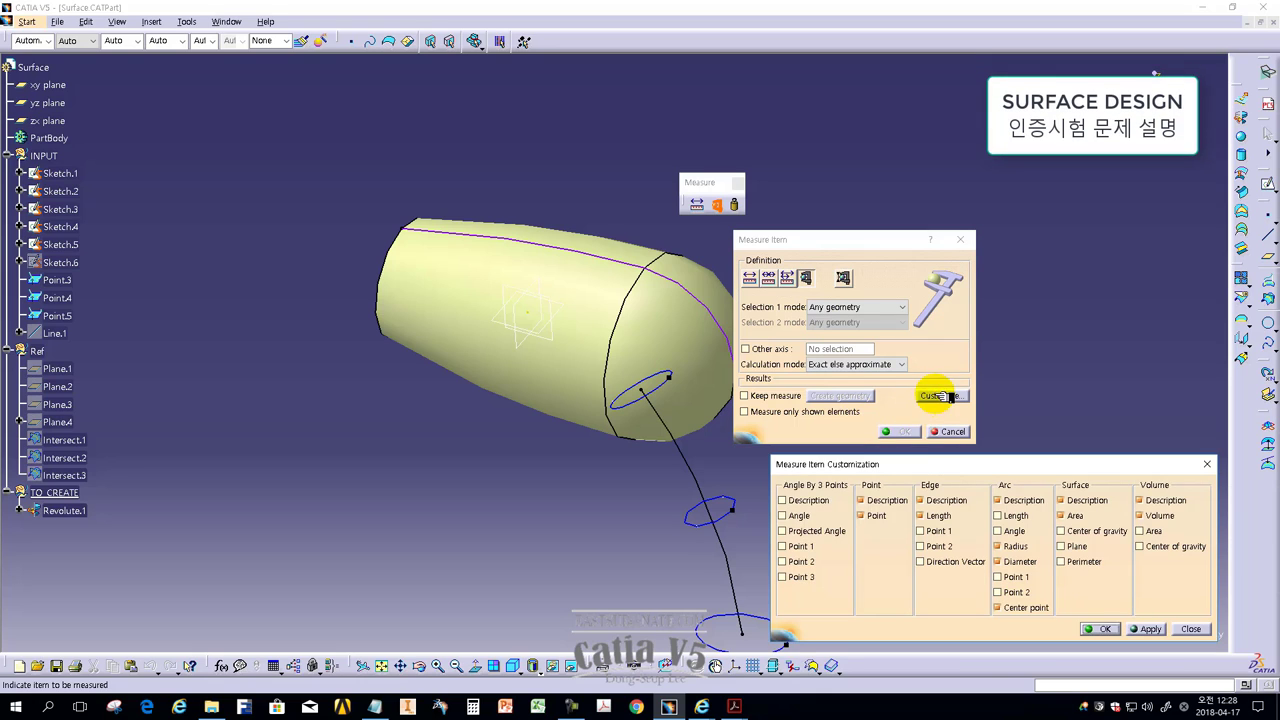
{"action": "left_click_drag", "start_coordinate": [908, 464], "coordinate": [705, 444]}
Step: Keep edge length reporting, turn on surface Area, and confirm the customization
{"action": "left_click", "coordinate": [808, 496]}
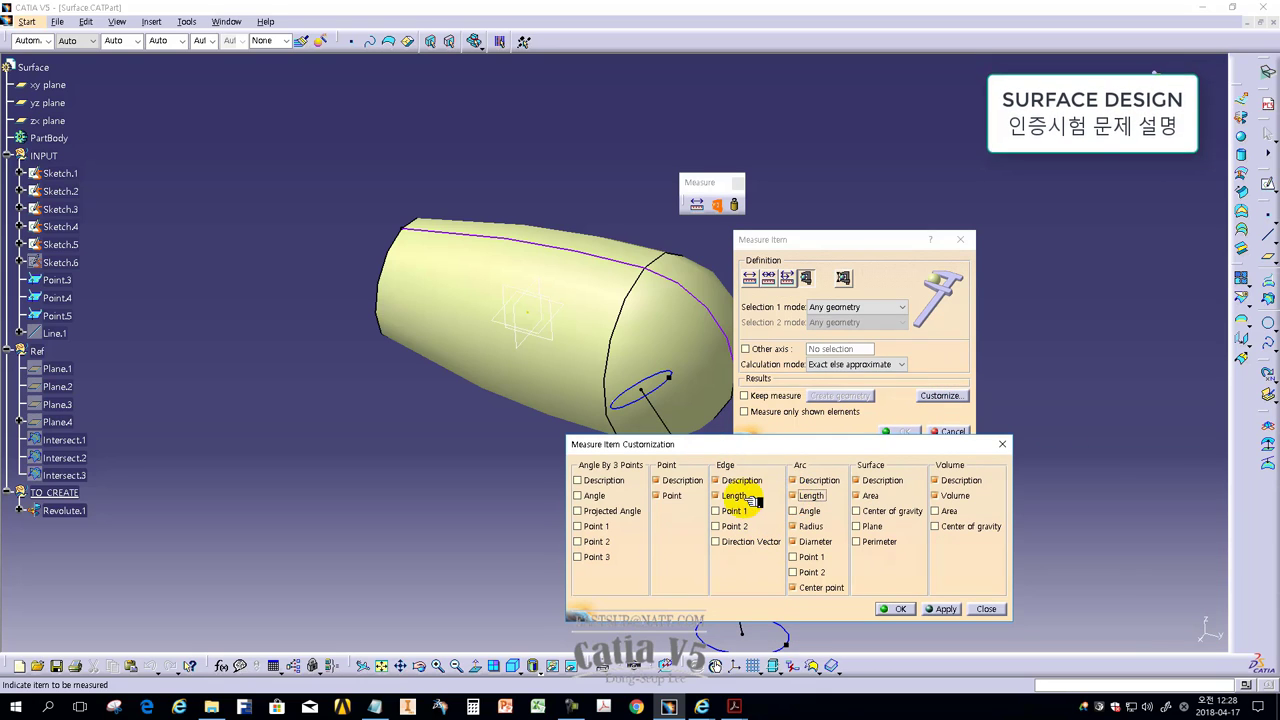
{"action": "left_click", "coordinate": [731, 496]}
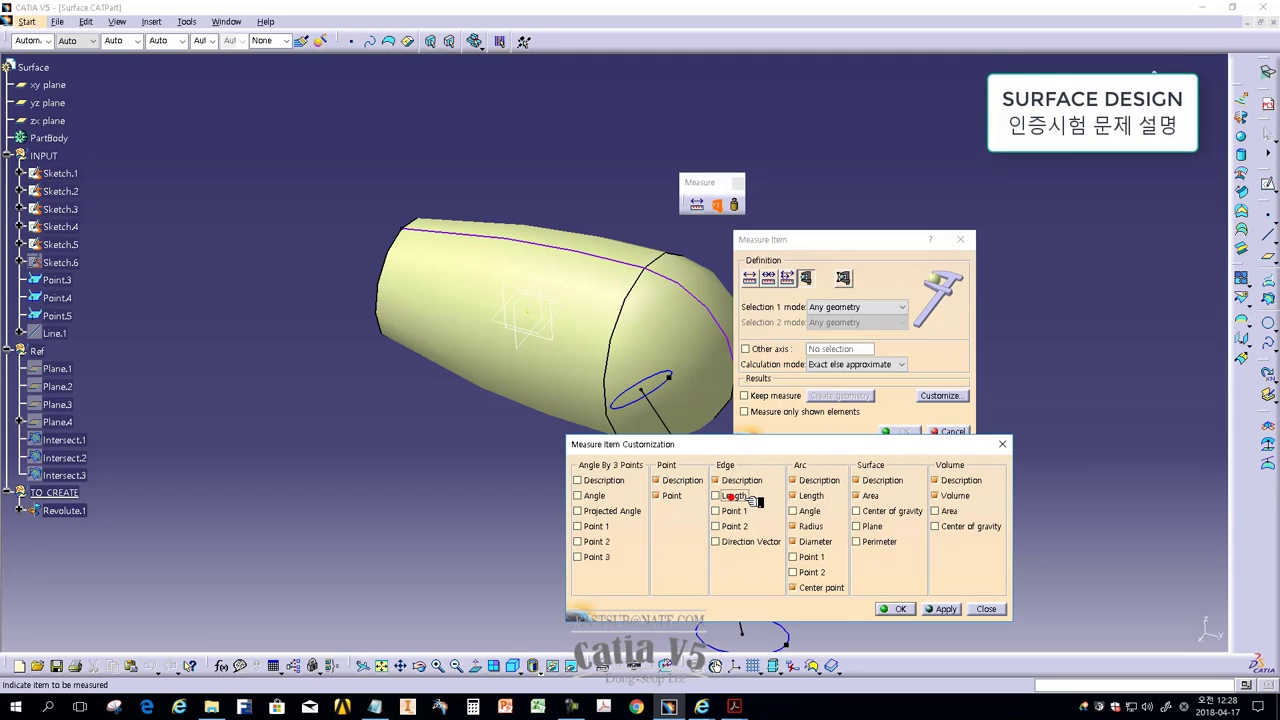
{"action": "left_click", "coordinate": [810, 496]}
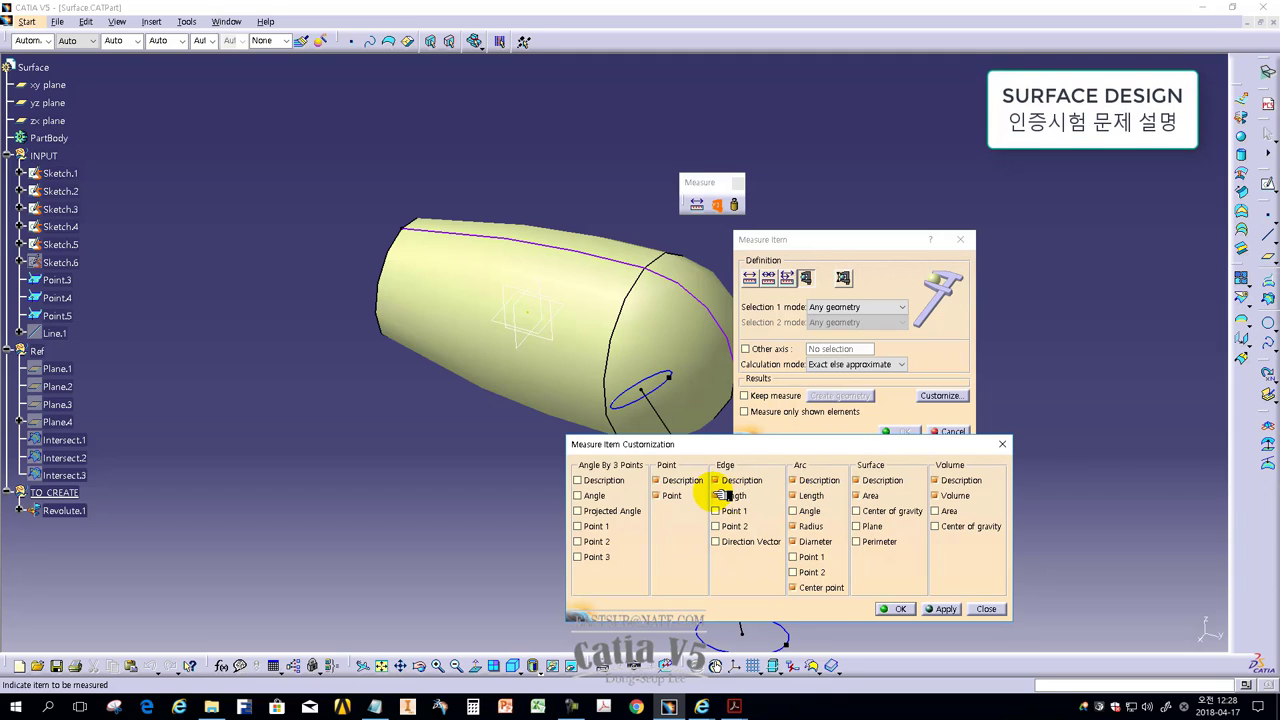
{"action": "left_click", "coordinate": [806, 510]}
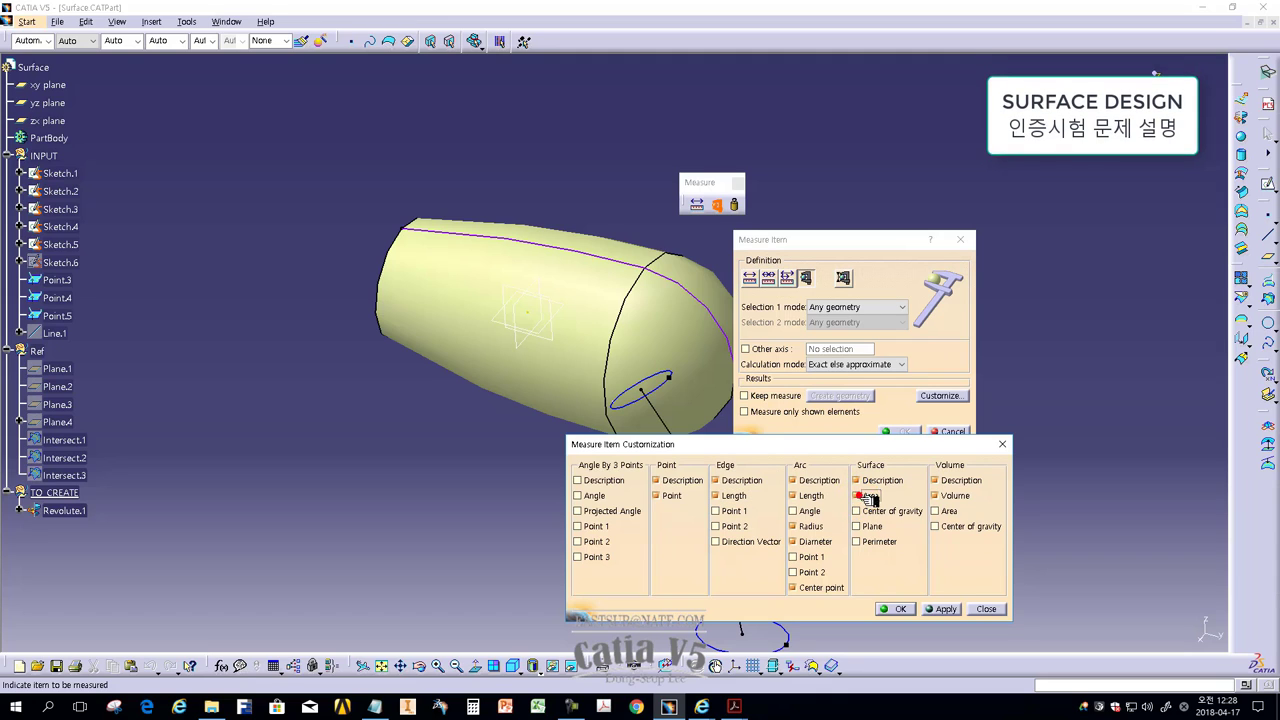
{"action": "left_click", "coordinate": [860, 496]}
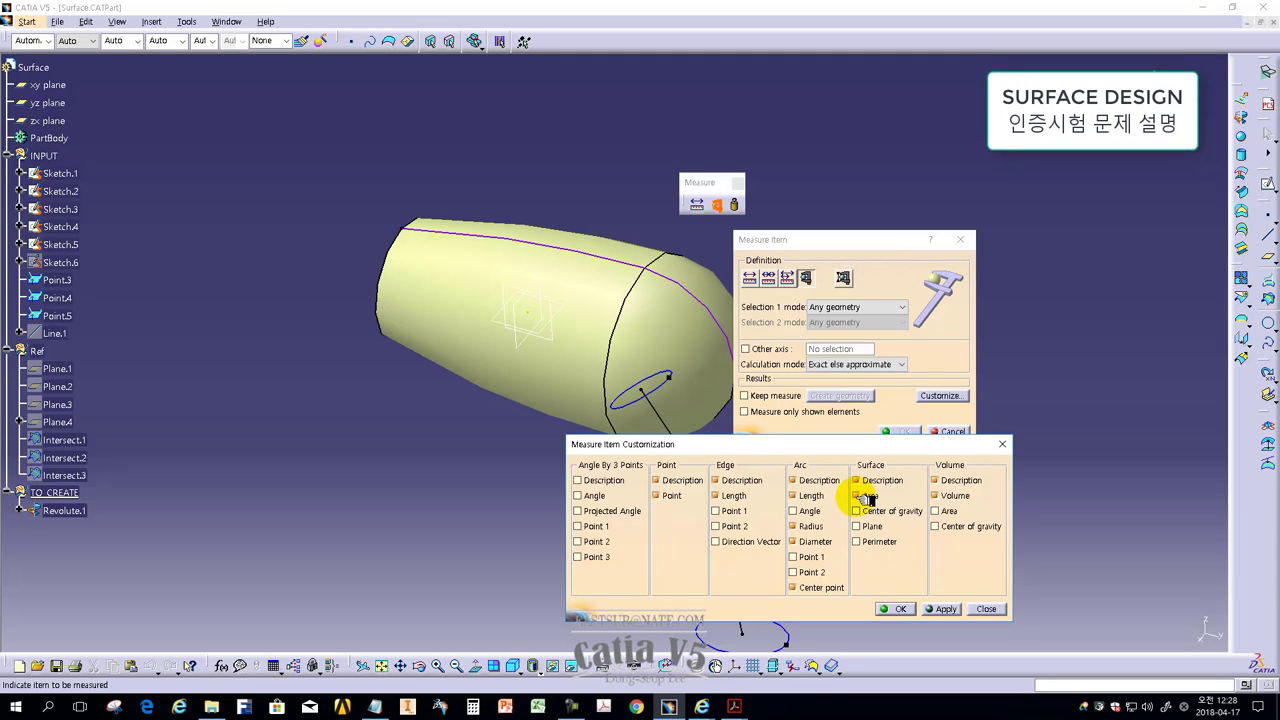
{"action": "left_click_drag", "start_coordinate": [750, 445], "coordinate": [830, 469]}
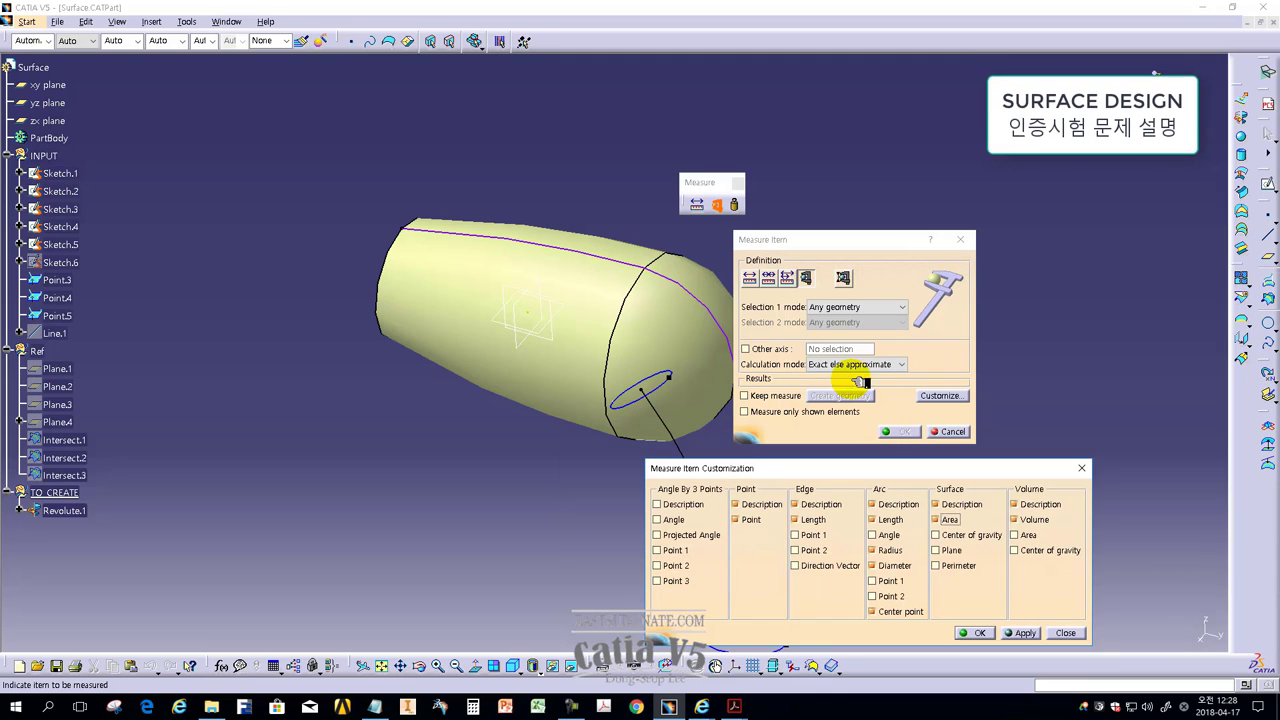
{"action": "left_click", "coordinate": [962, 634]}
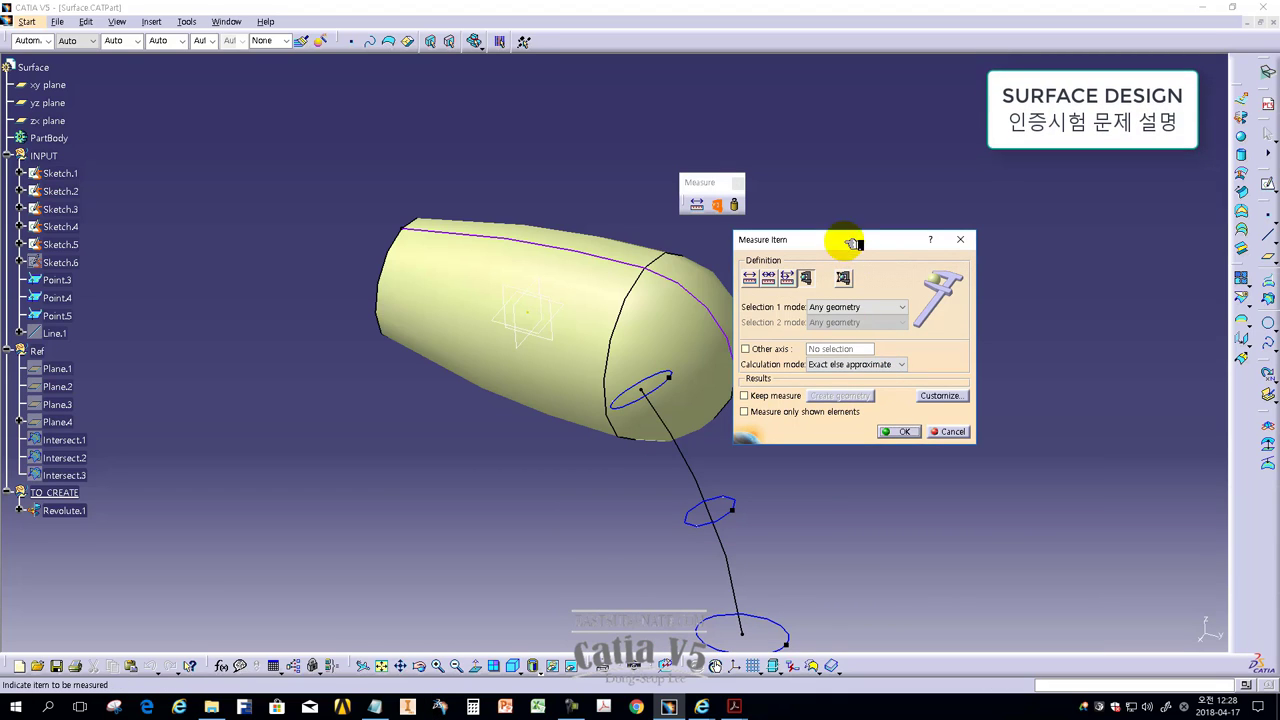
{"action": "left_click_drag", "start_coordinate": [850, 243], "coordinate": [929, 261]}
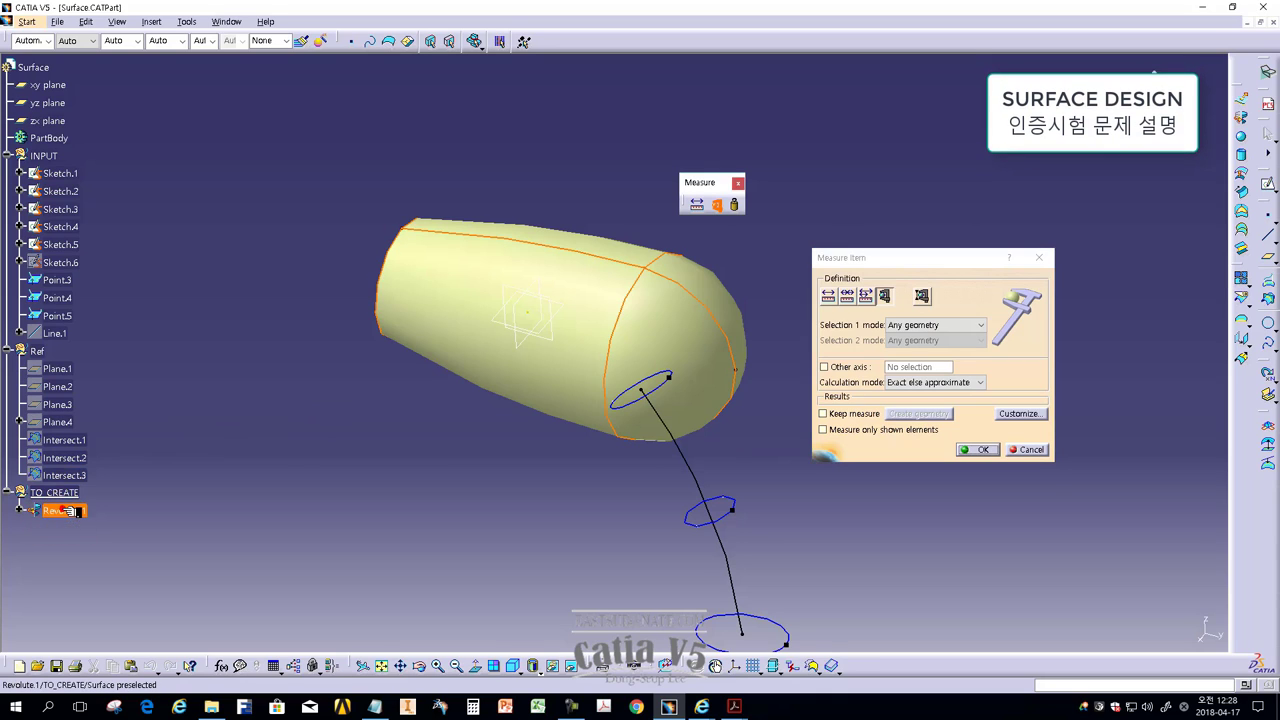
Step: Pick Revolute.1 to read its 0.001m2 area, noting units must be changed in CATIA options
{"action": "left_click", "coordinate": [68, 512]}
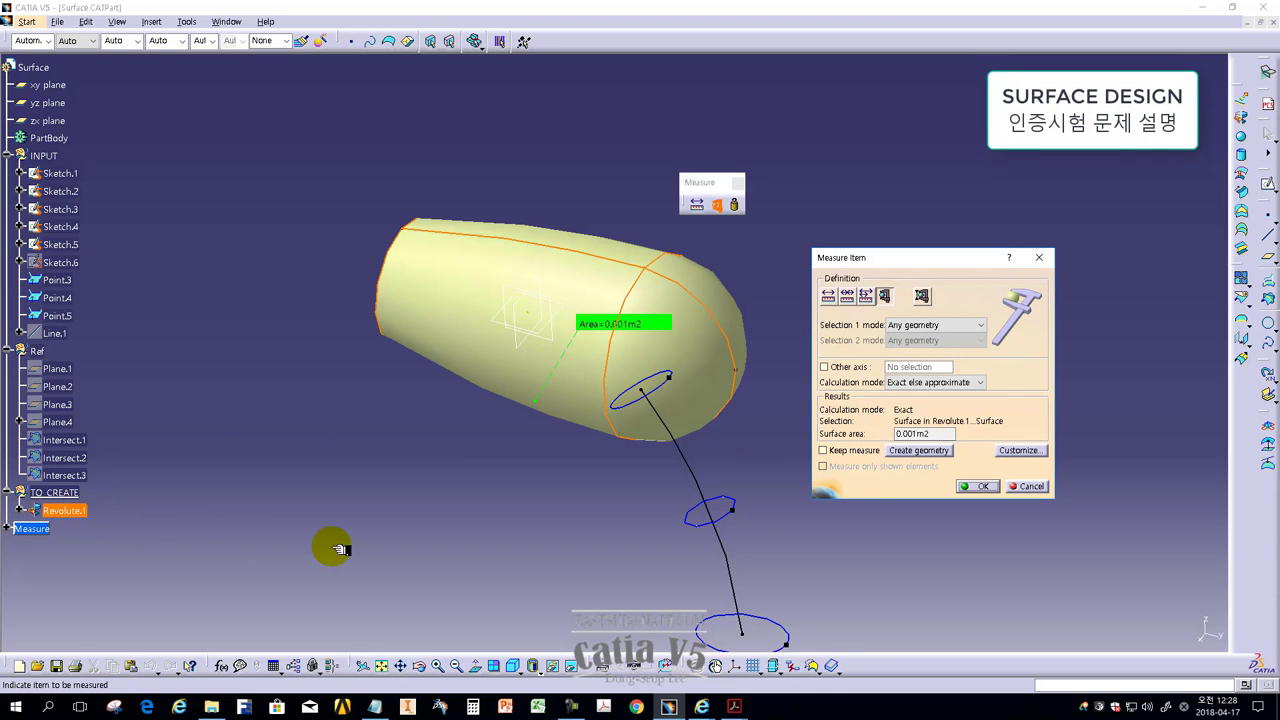
{"action": "left_click", "coordinate": [375, 706]}
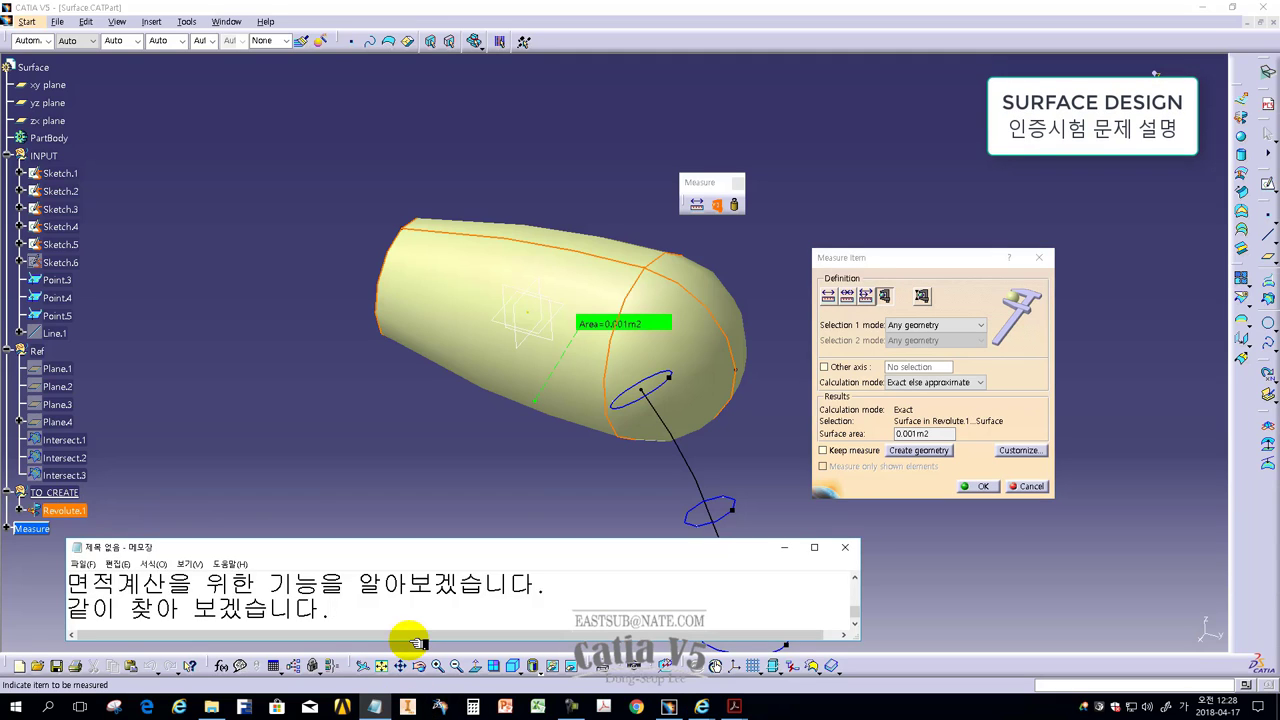
{"action": "key", "text": "Return"}
{"action": "type", "text": "곡경으"}
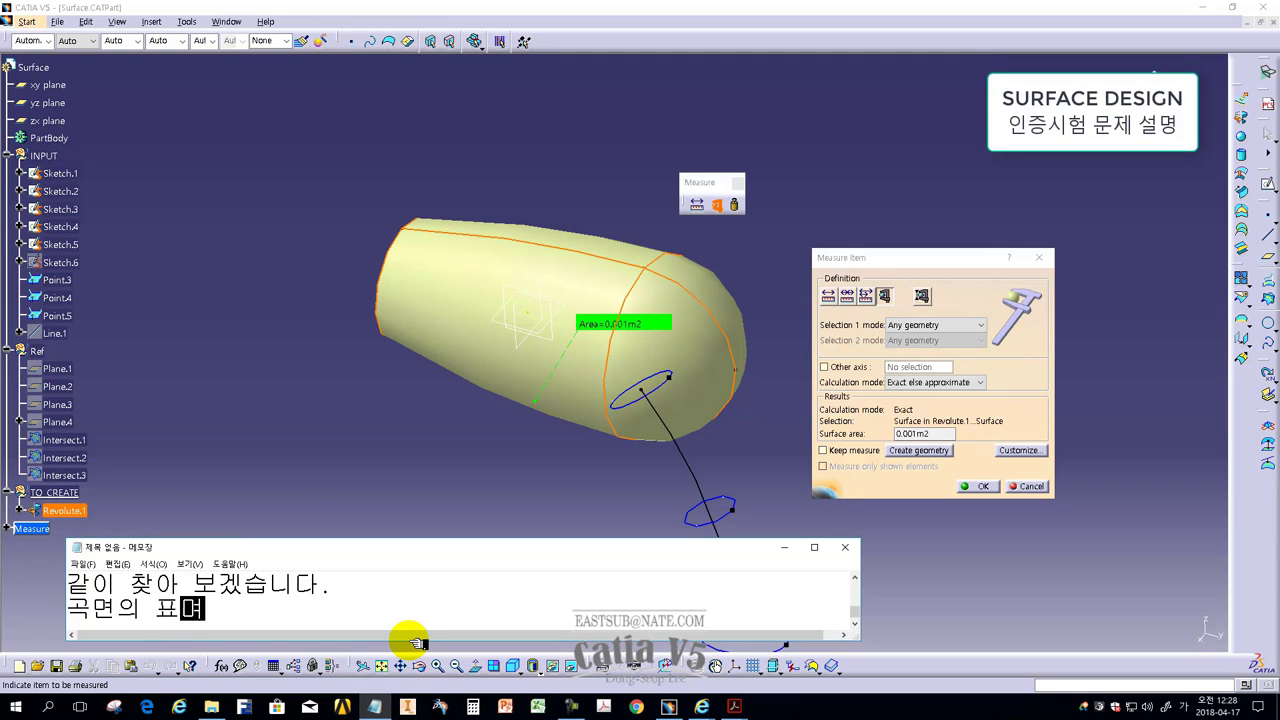
{"action": "type", "text": "적을 구하는 문제 이며 단위에"}
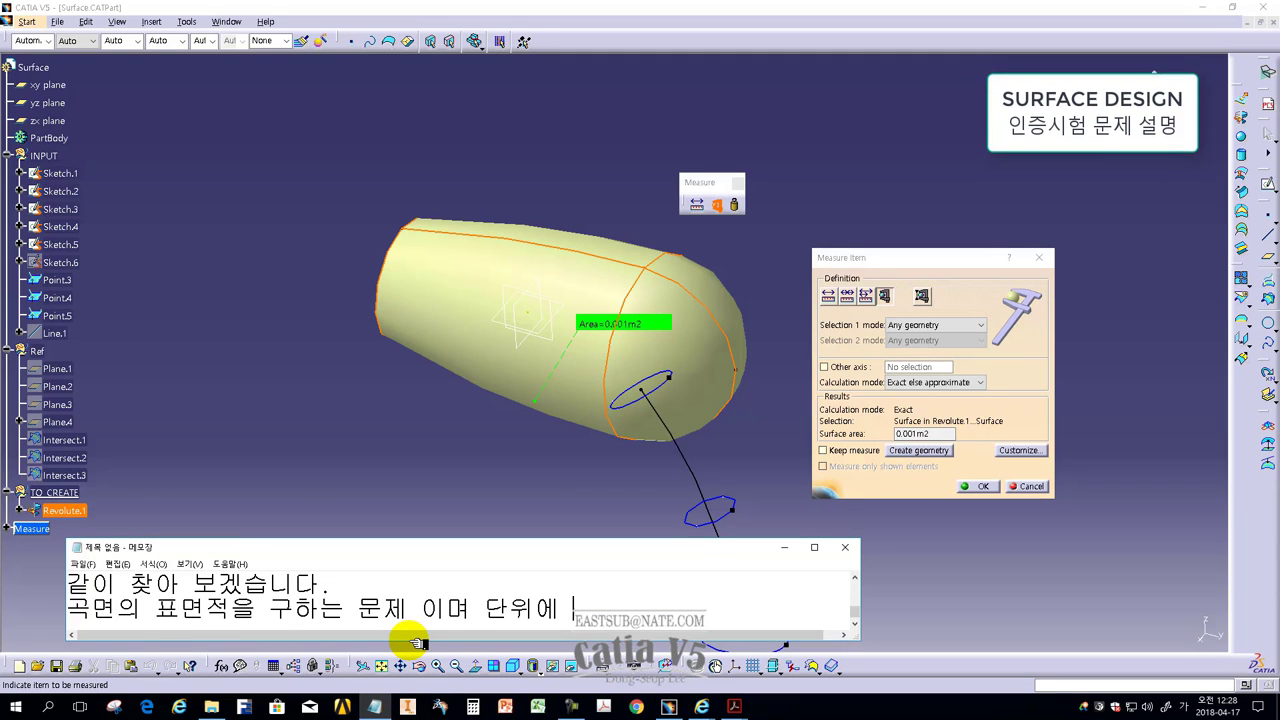
{"action": "type", "text": "변경이 필요합니다"}
{"action": "key", "text": "Return"}
{"action": "type", "text": "단위변경은 "}
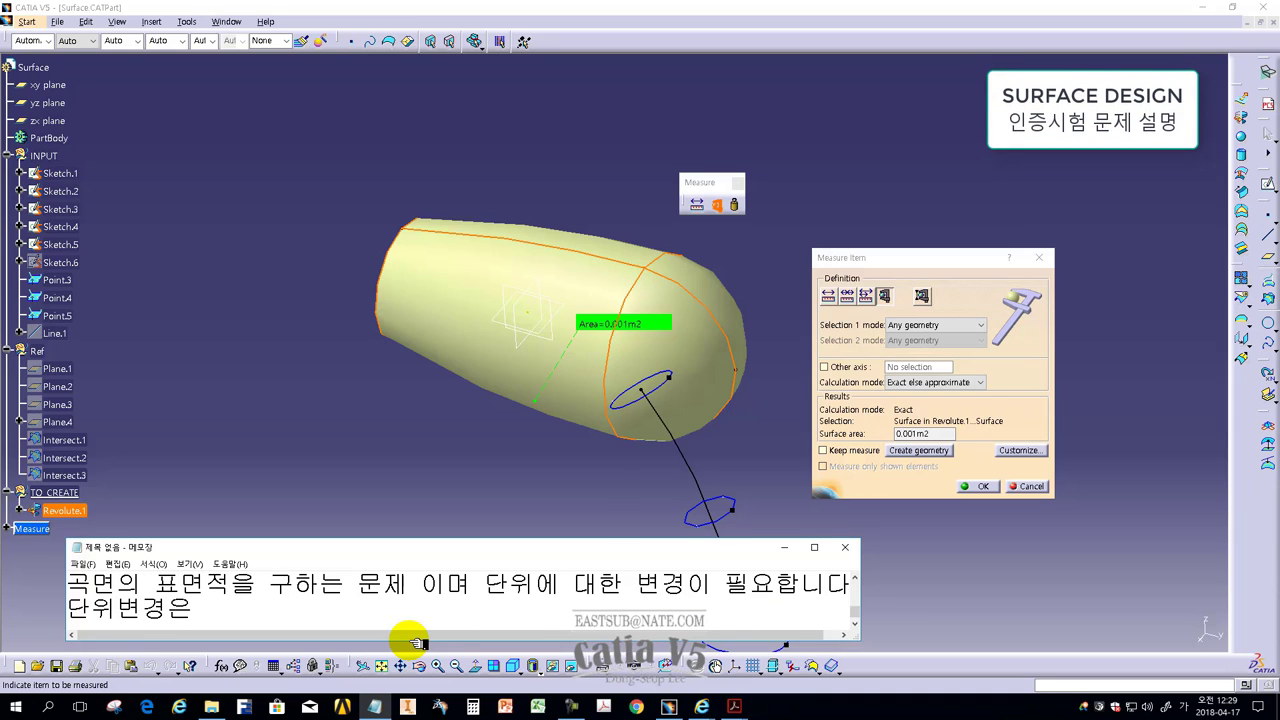
{"action": "type", "text": "카티아 옵션에서 "}
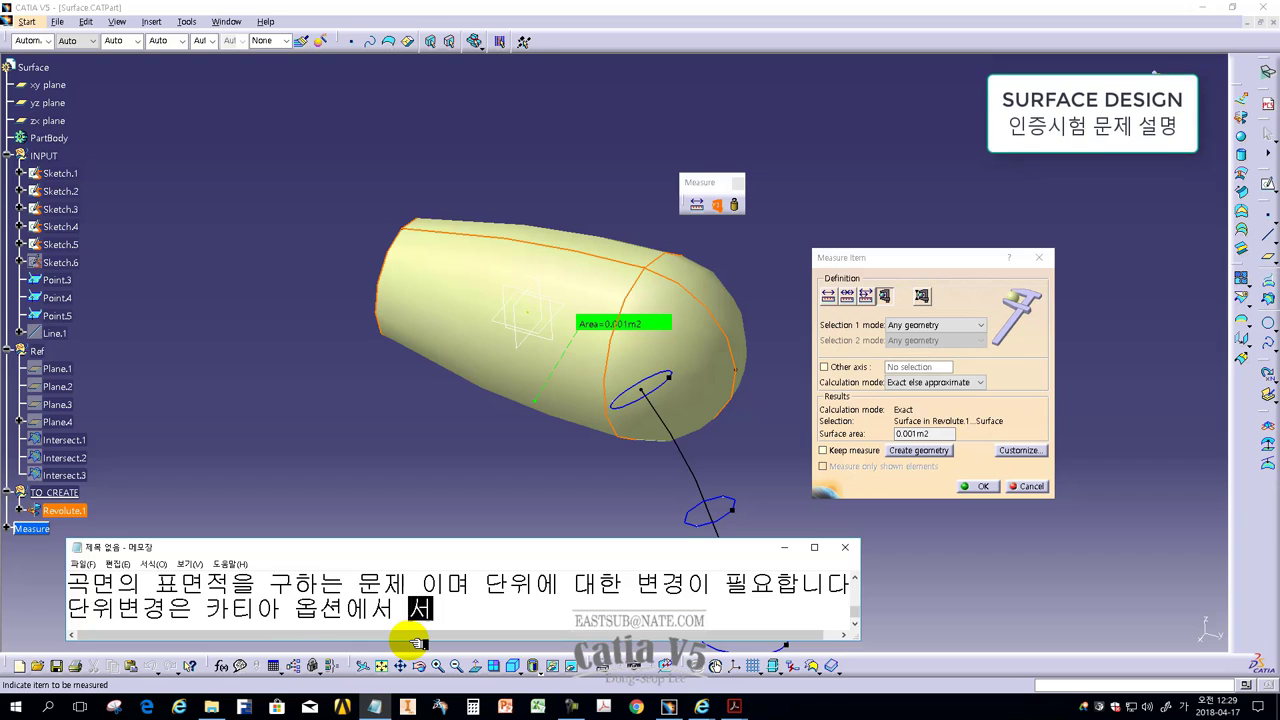
{"action": "type", "text": "설정가능합니다."}
{"action": "key", "text": "Return"}
Step: Close the finished area measurement of Revolute.1
{"action": "type", "text": "단위 변경해 보겠습니다"}
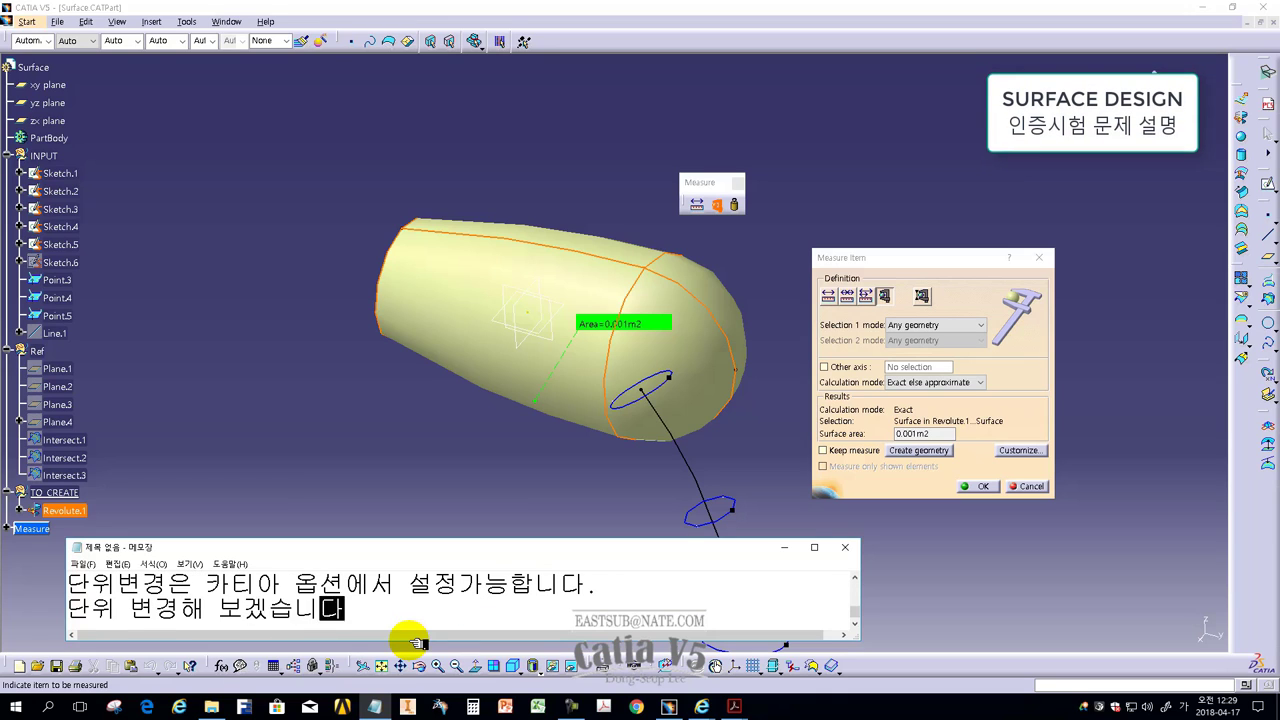
{"action": "type", "text": "."}
{"action": "left_click", "coordinate": [908, 509]}
{"action": "left_click", "coordinate": [977, 486]}
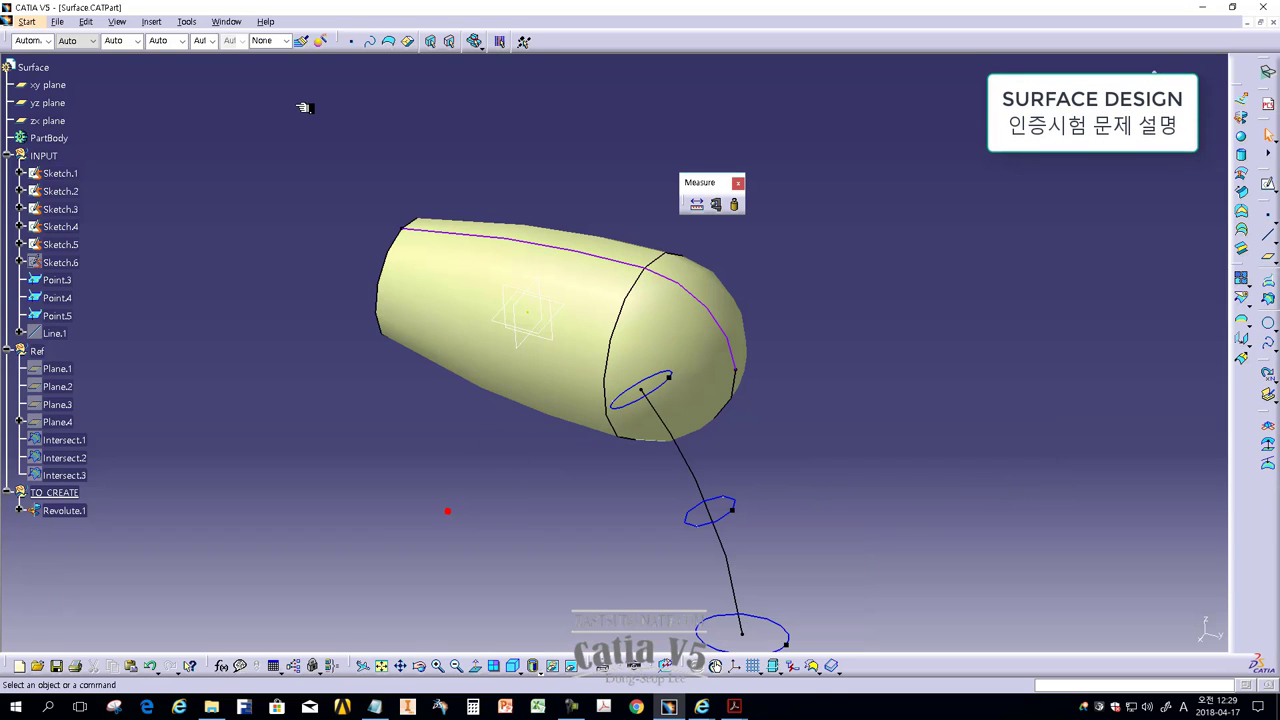
Step: In Options > Parameters and Measure > Units, set the Area unit to Square millimeter (mm2)
{"action": "left_click", "coordinate": [204, 23]}
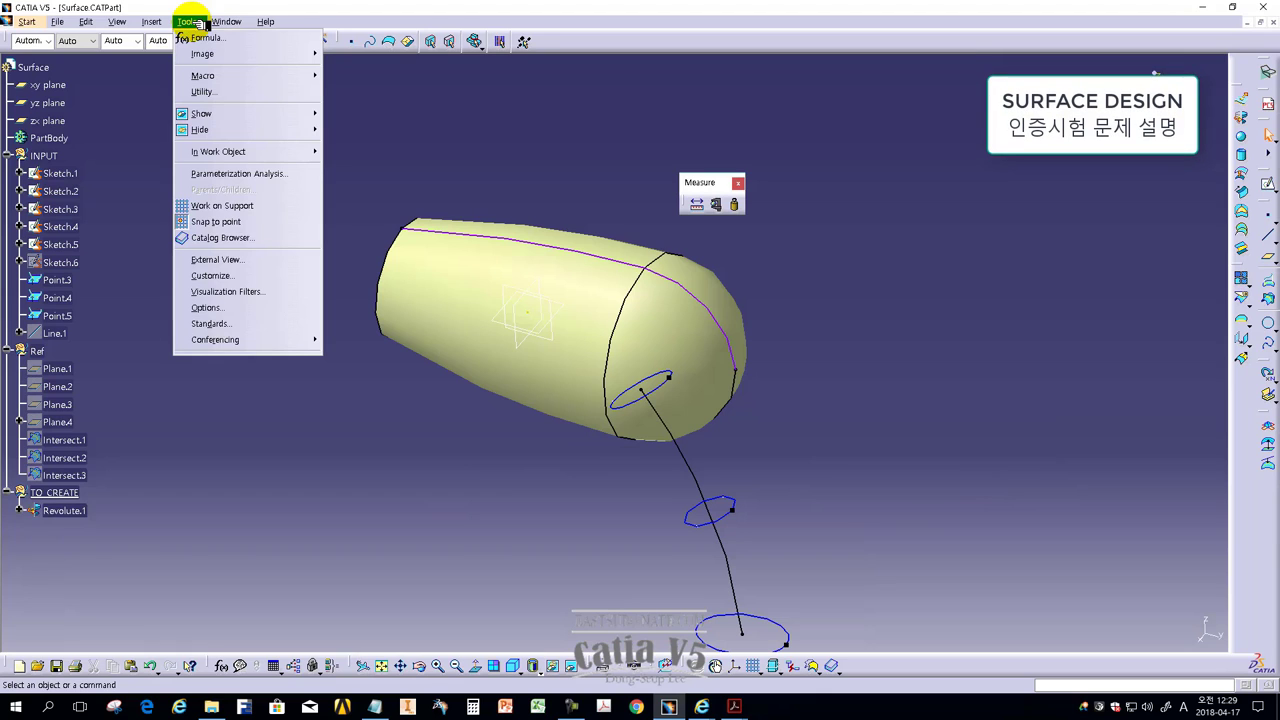
{"action": "left_click", "coordinate": [222, 311]}
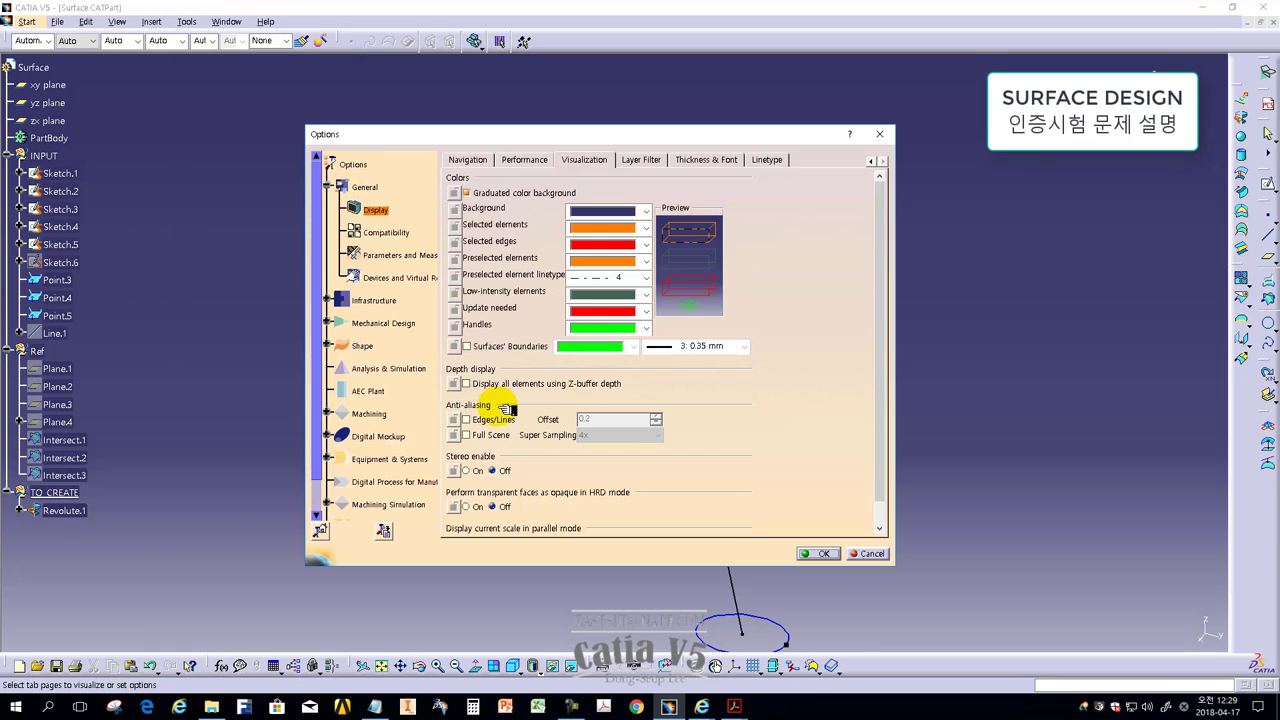
{"action": "left_click", "coordinate": [384, 255]}
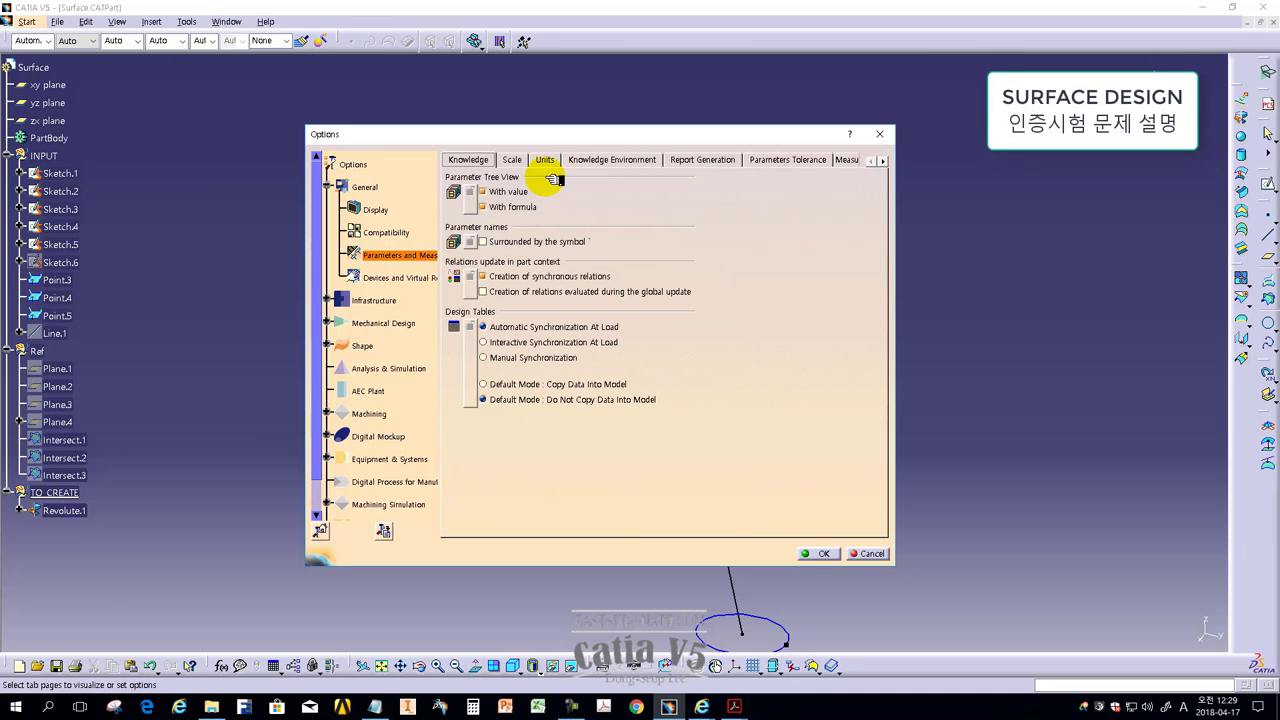
{"action": "left_click", "coordinate": [512, 160]}
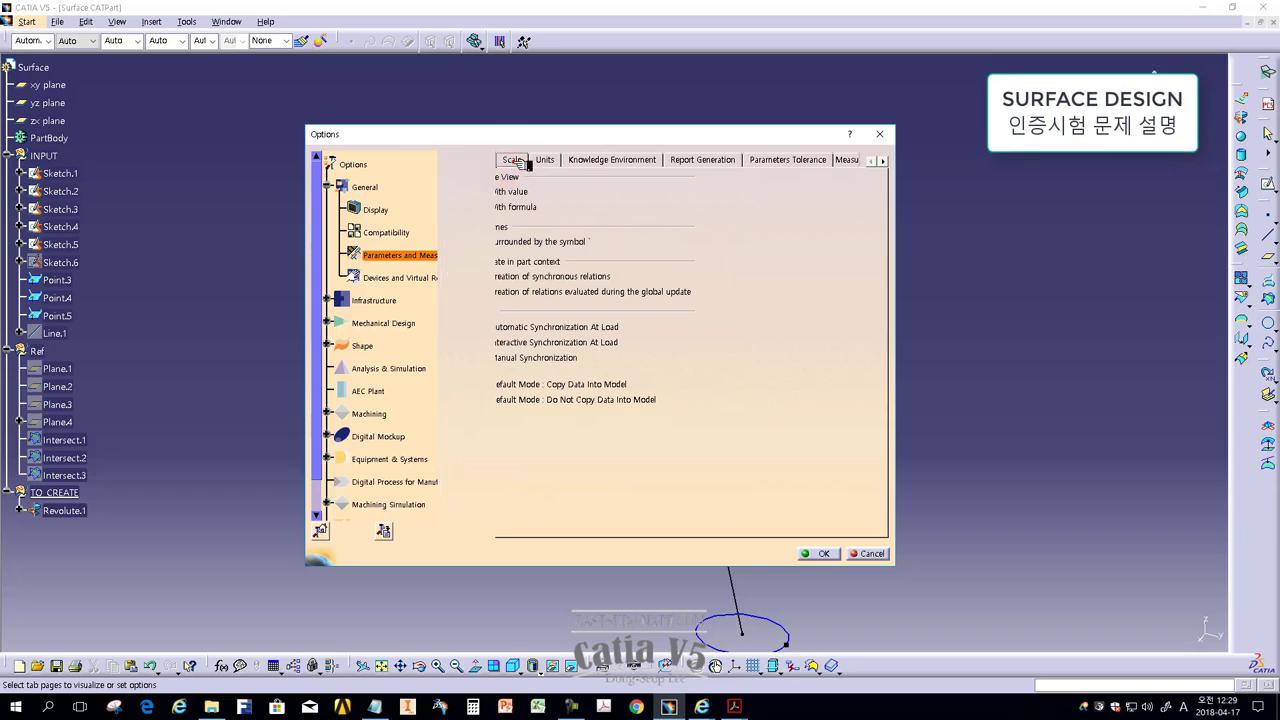
{"action": "left_click", "coordinate": [545, 160]}
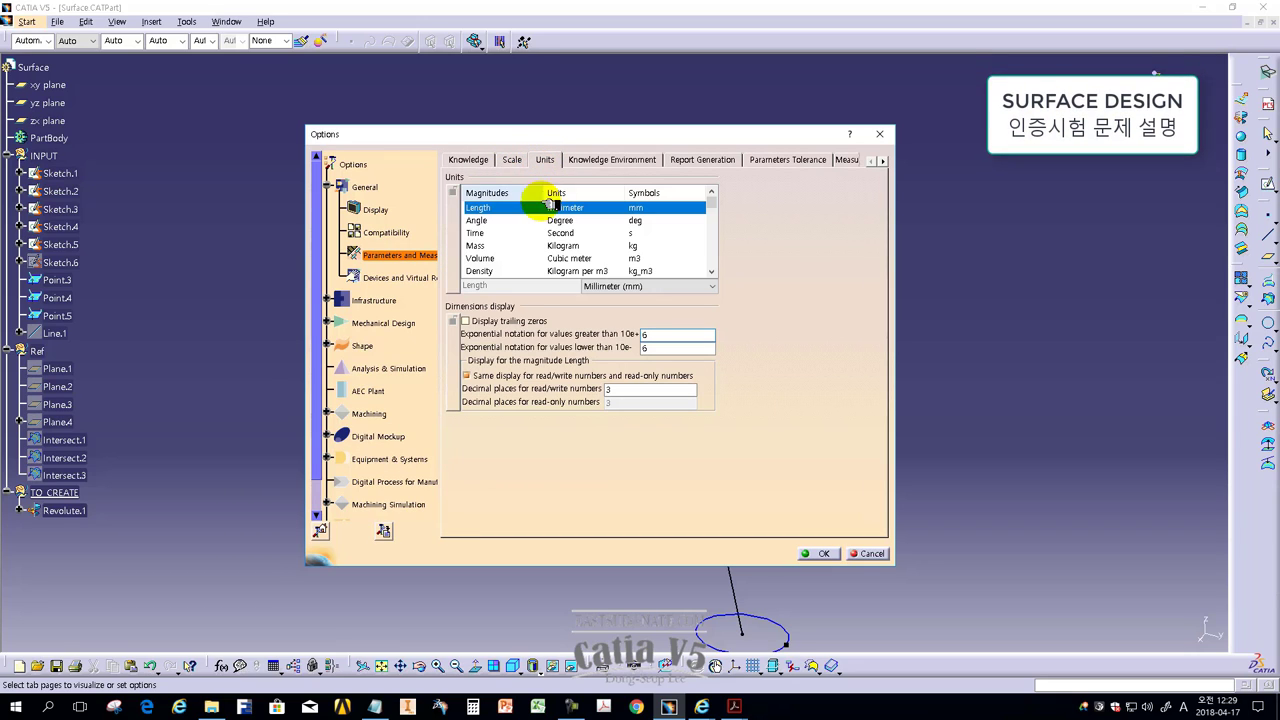
{"action": "left_click", "coordinate": [482, 258]}
{"action": "left_click", "coordinate": [488, 271]}
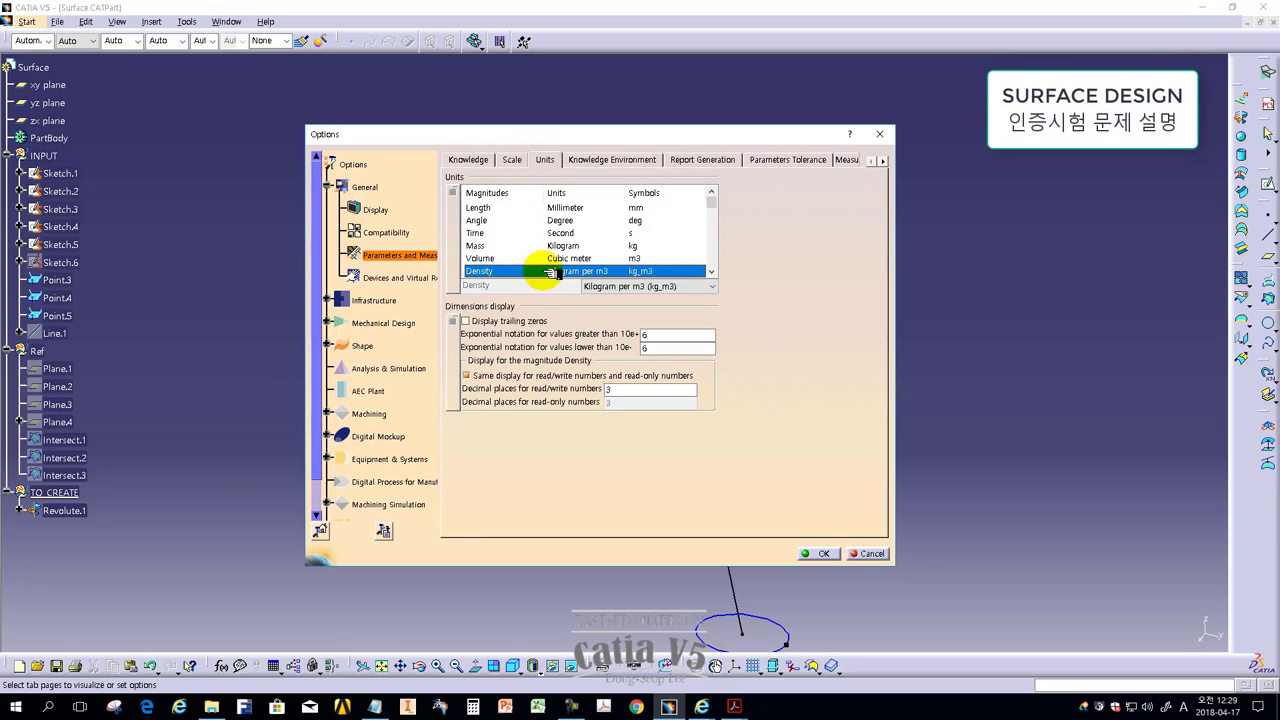
{"action": "left_click", "coordinate": [711, 271]}
{"action": "left_click", "coordinate": [500, 271]}
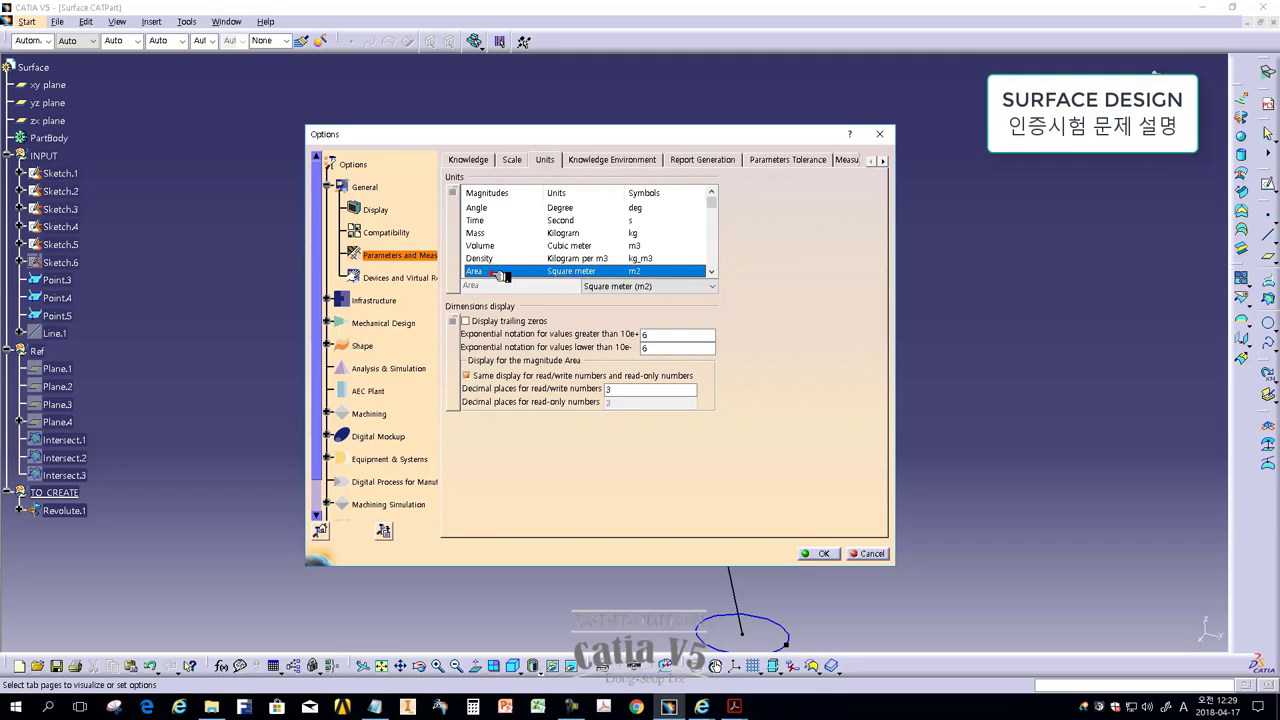
{"action": "left_click", "coordinate": [640, 287]}
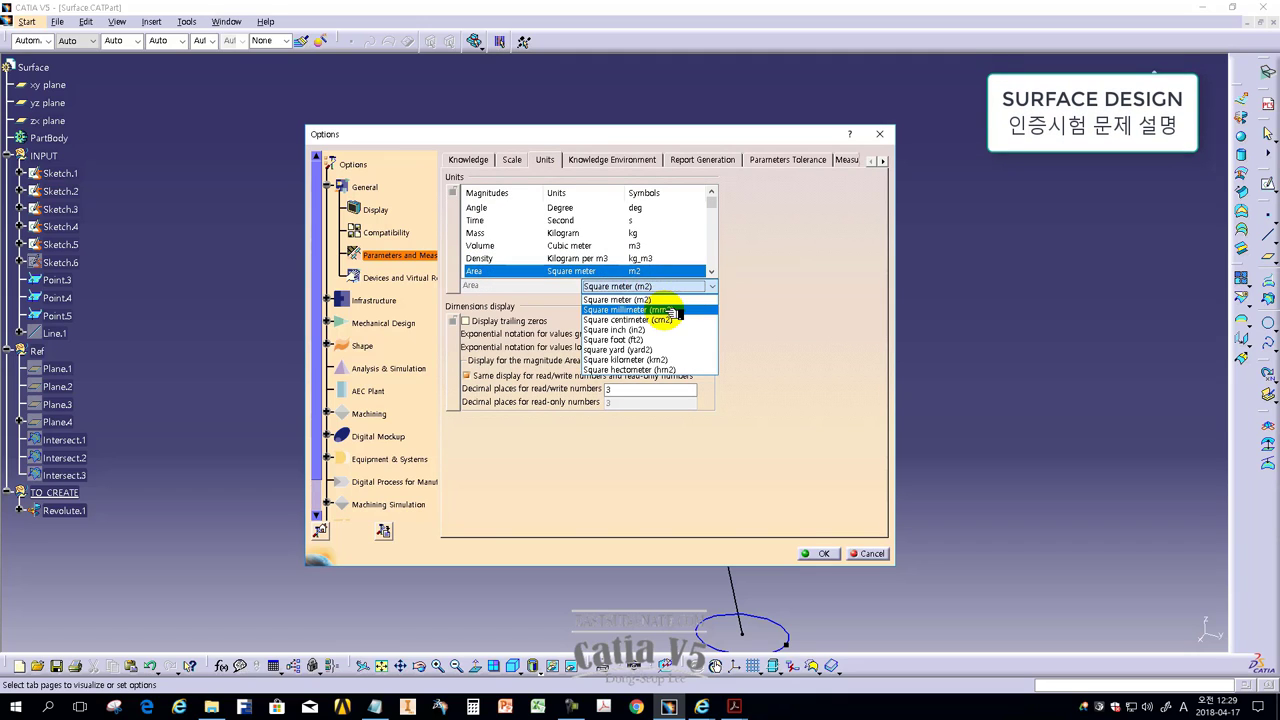
{"action": "left_click", "coordinate": [668, 311]}
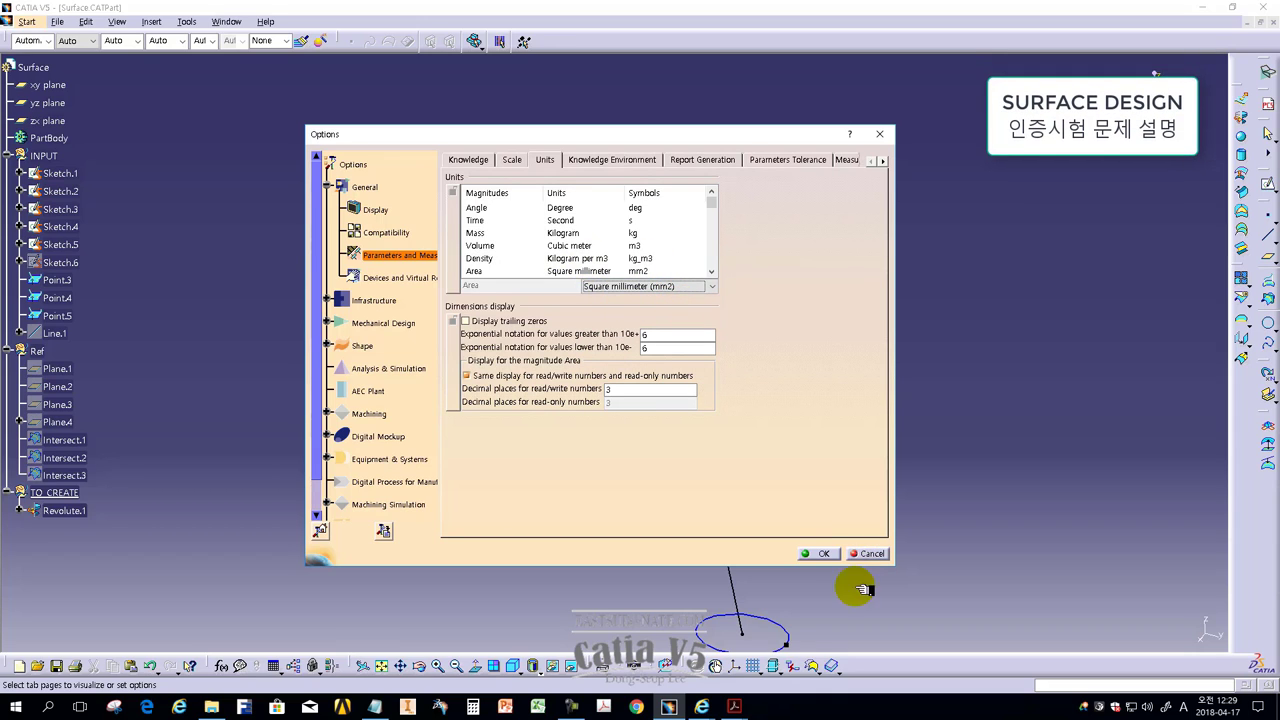
{"action": "left_click", "coordinate": [818, 553]}
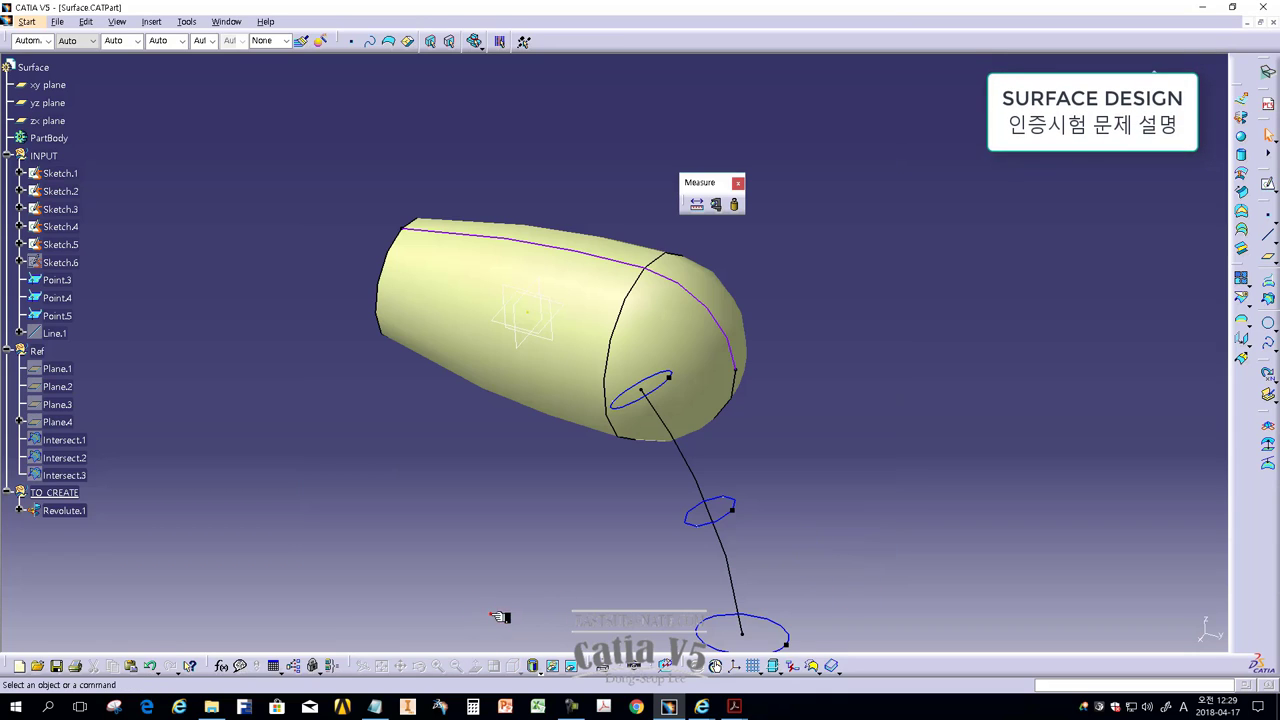
Step: Add Notepad narration saying that is where the area unit is changed, then check the value
{"action": "left_click", "coordinate": [375, 707]}
{"action": "type", "text": "표면적 단위 변"}
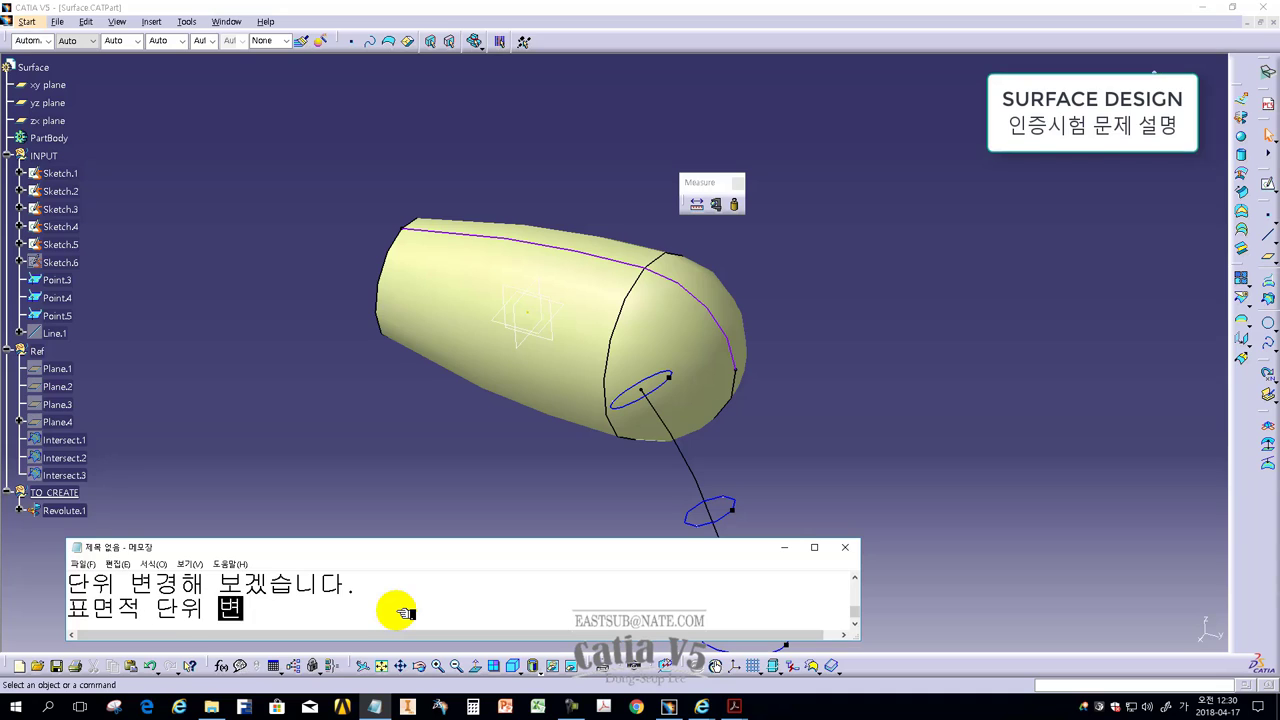
{"action": "type", "text": "경은 방금한 위치에서 합니다."}
{"action": "key", "text": "Return"}
{"action": "type", "text": "그럼"}
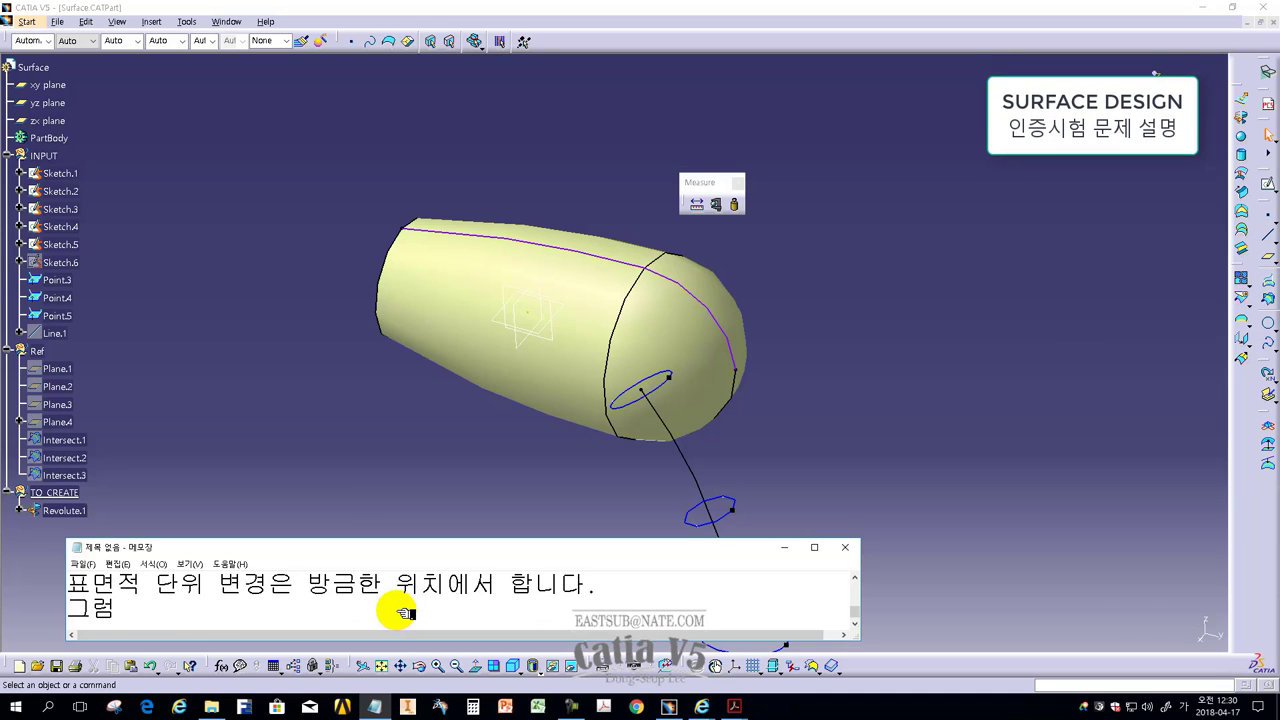
{"action": "type", "text": " 표면적 갑을 확인해 보겠습니다."}
{"action": "left_click", "coordinate": [437, 420]}
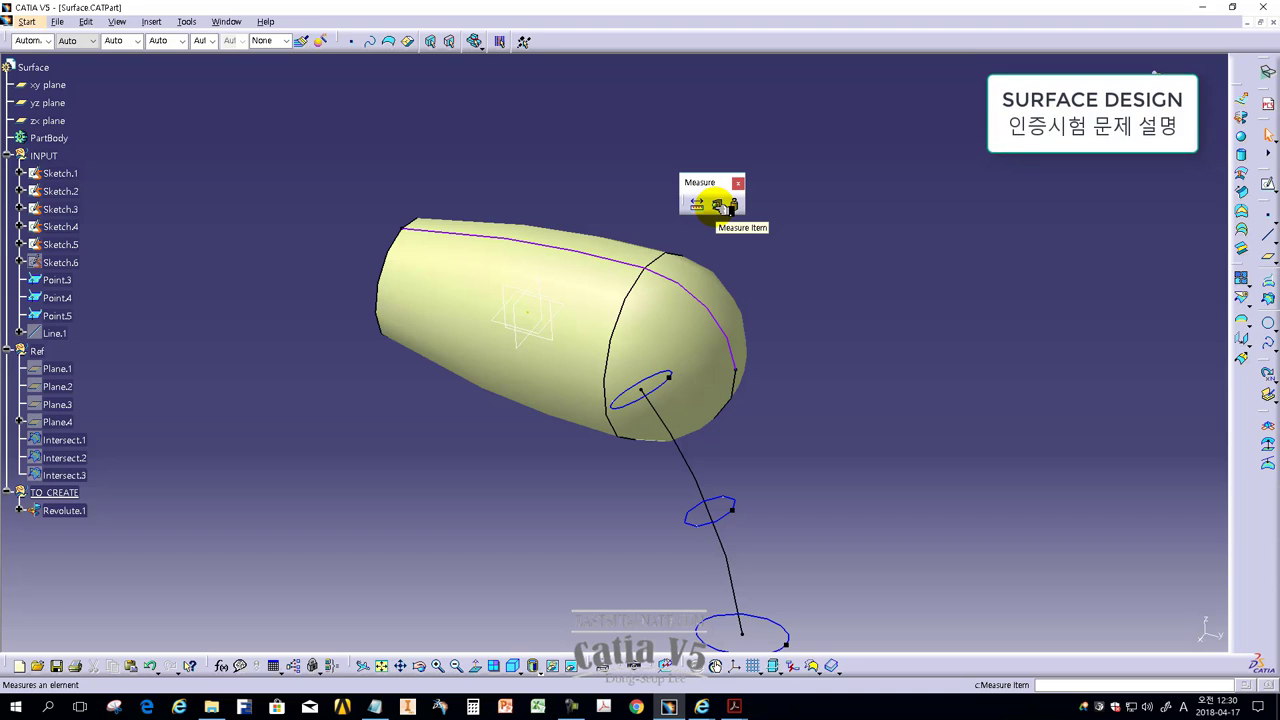
Step: Measure Revolute.1's surface area (1090.865 mm2) and note it for the multiple-choice answer
{"action": "left_click", "coordinate": [727, 204]}
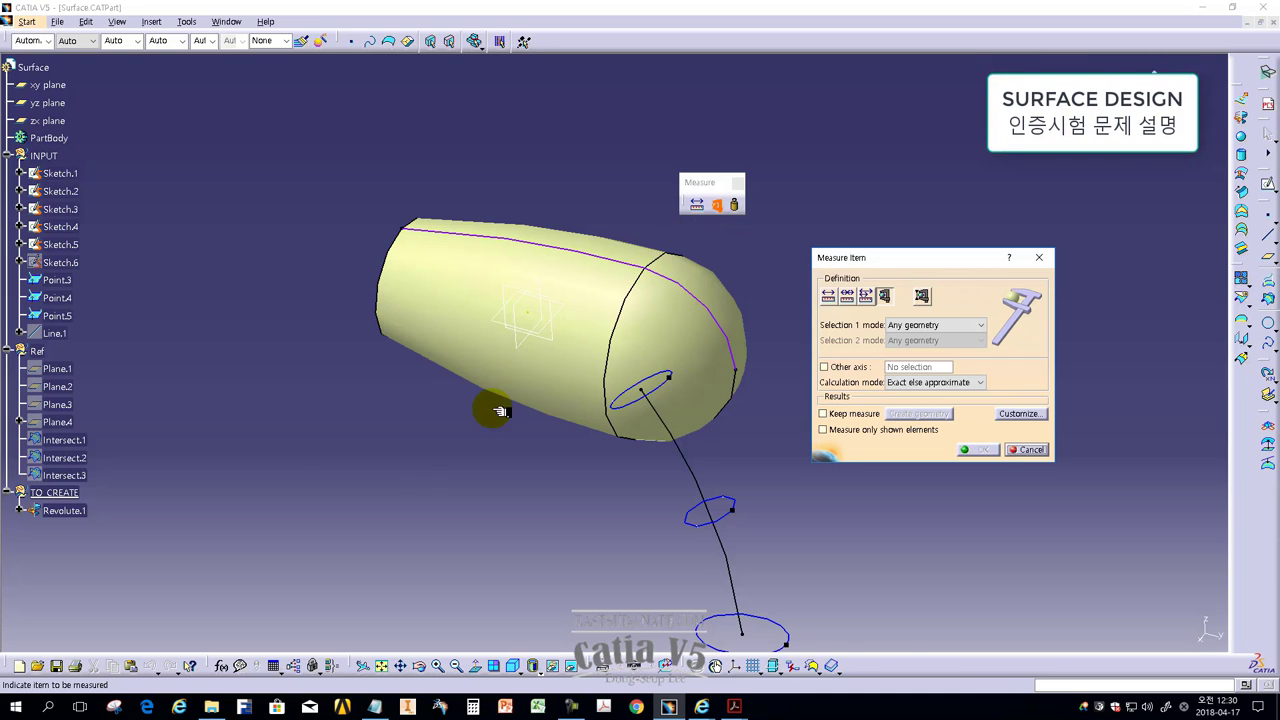
{"action": "left_click", "coordinate": [62, 511]}
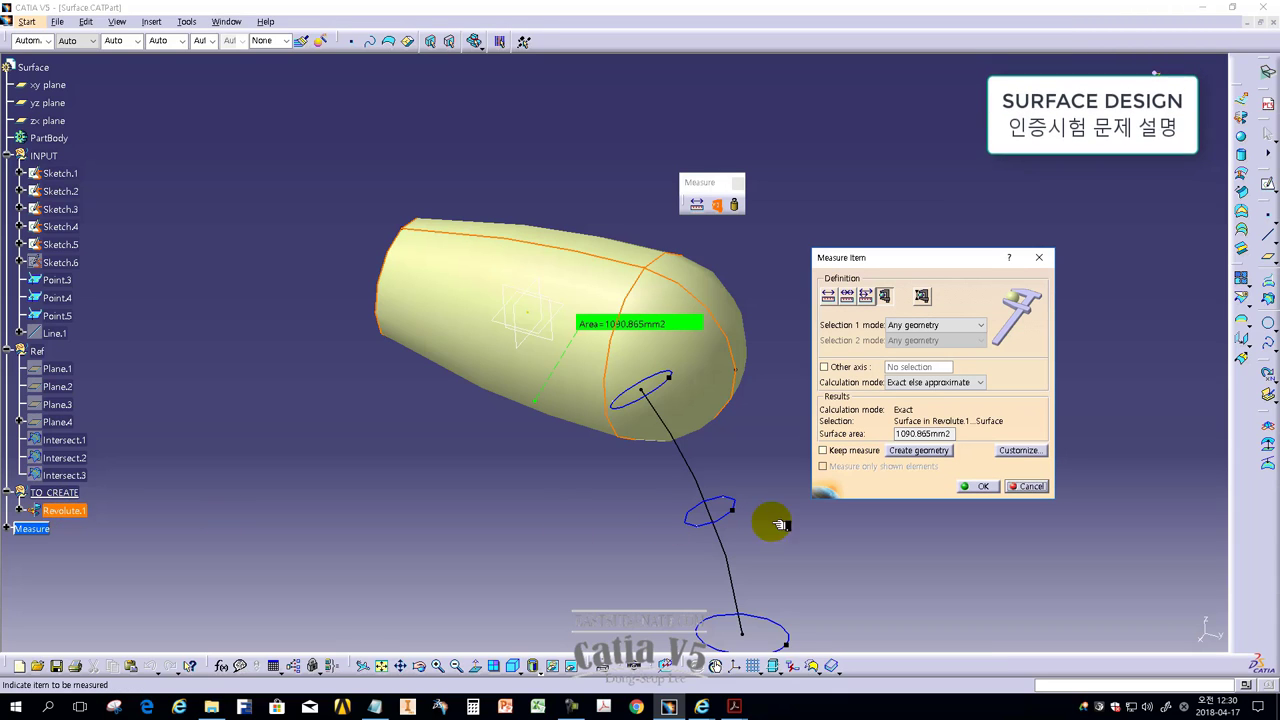
{"action": "left_click", "coordinate": [375, 706]}
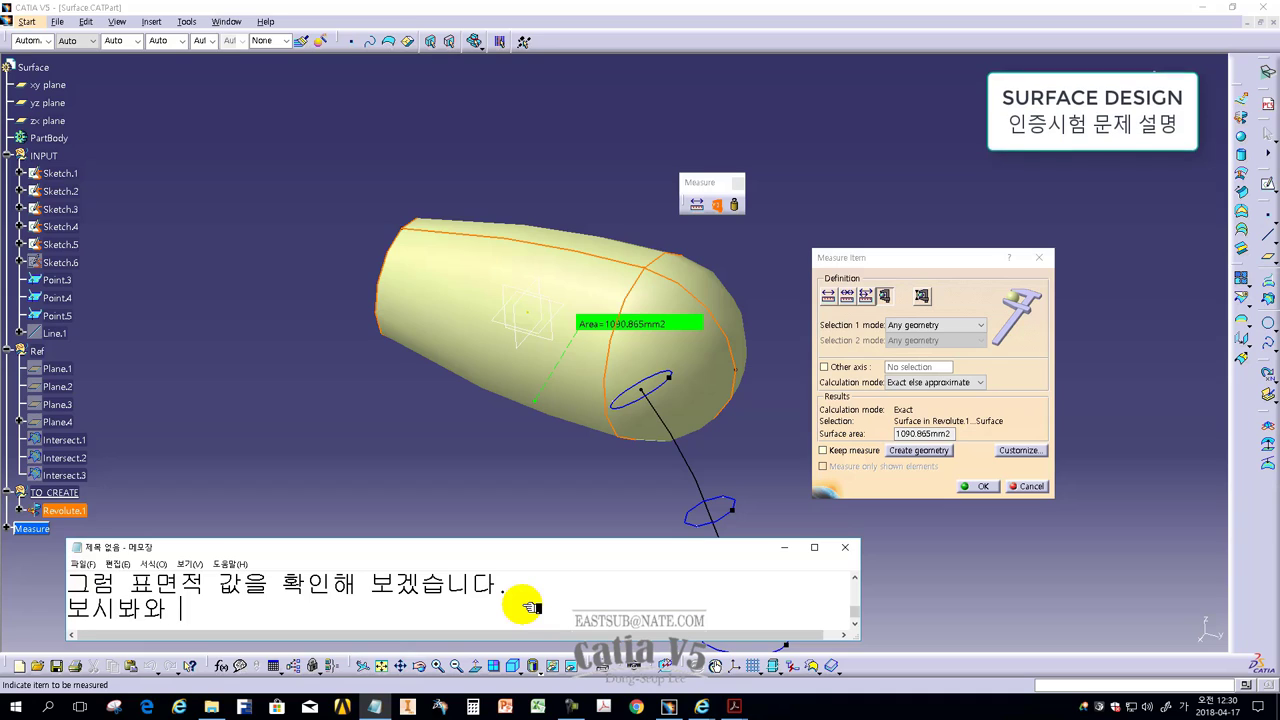
{"action": "type", "text": "는 바와 같이 1090.865스퀘어미"}
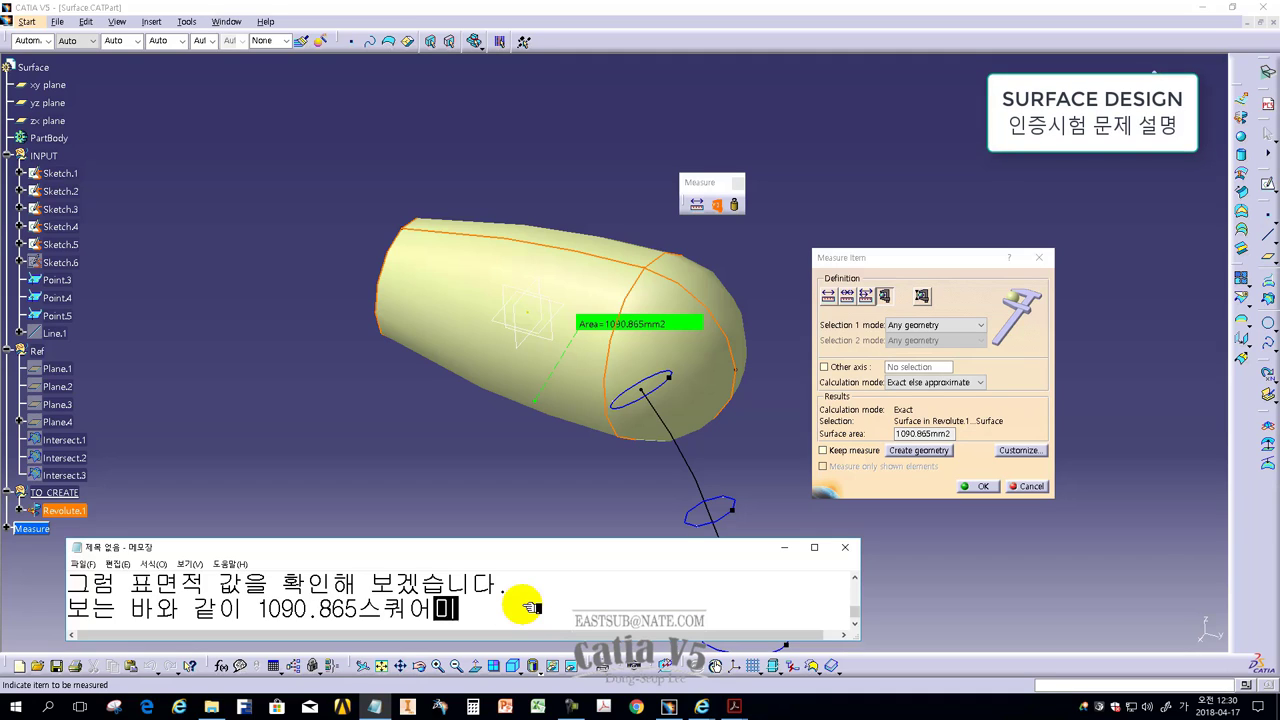
{"action": "type", "text": "나왔습니"}
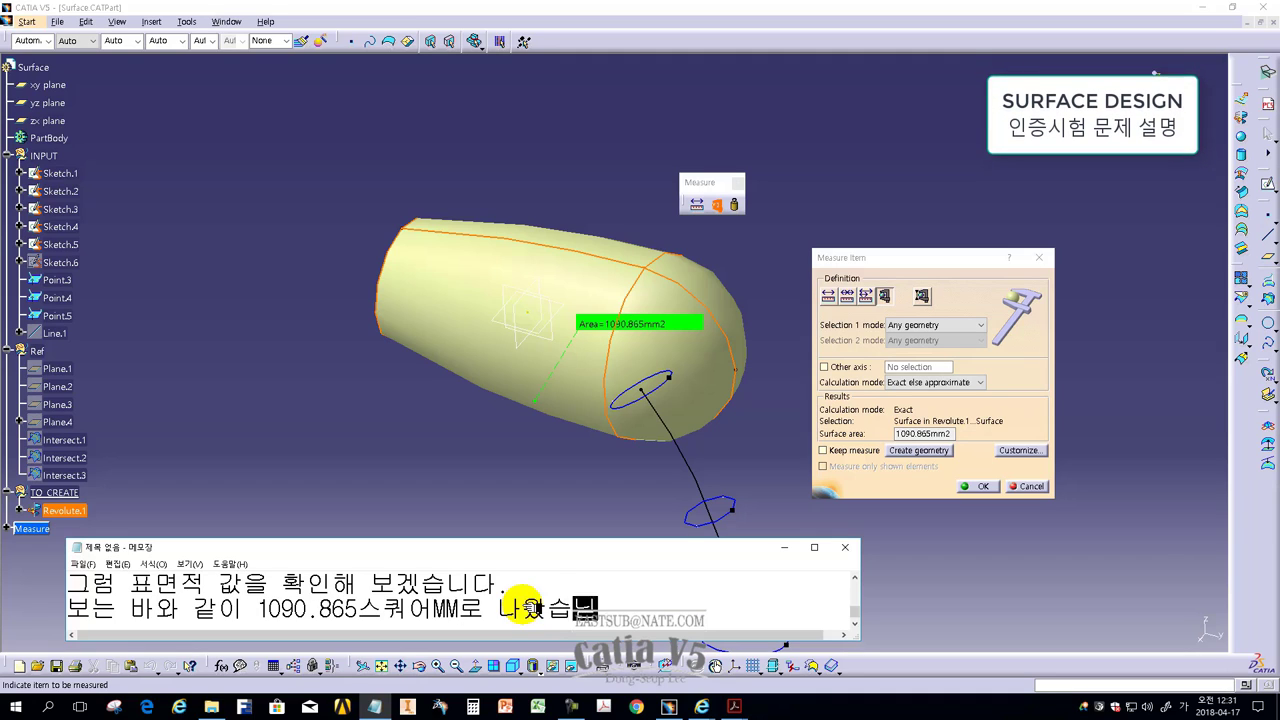
{"action": "type", "text": "다."}
{"action": "key", "text": "Return"}
{"action": "type", "text": "객관식이니 답을 찾아"}
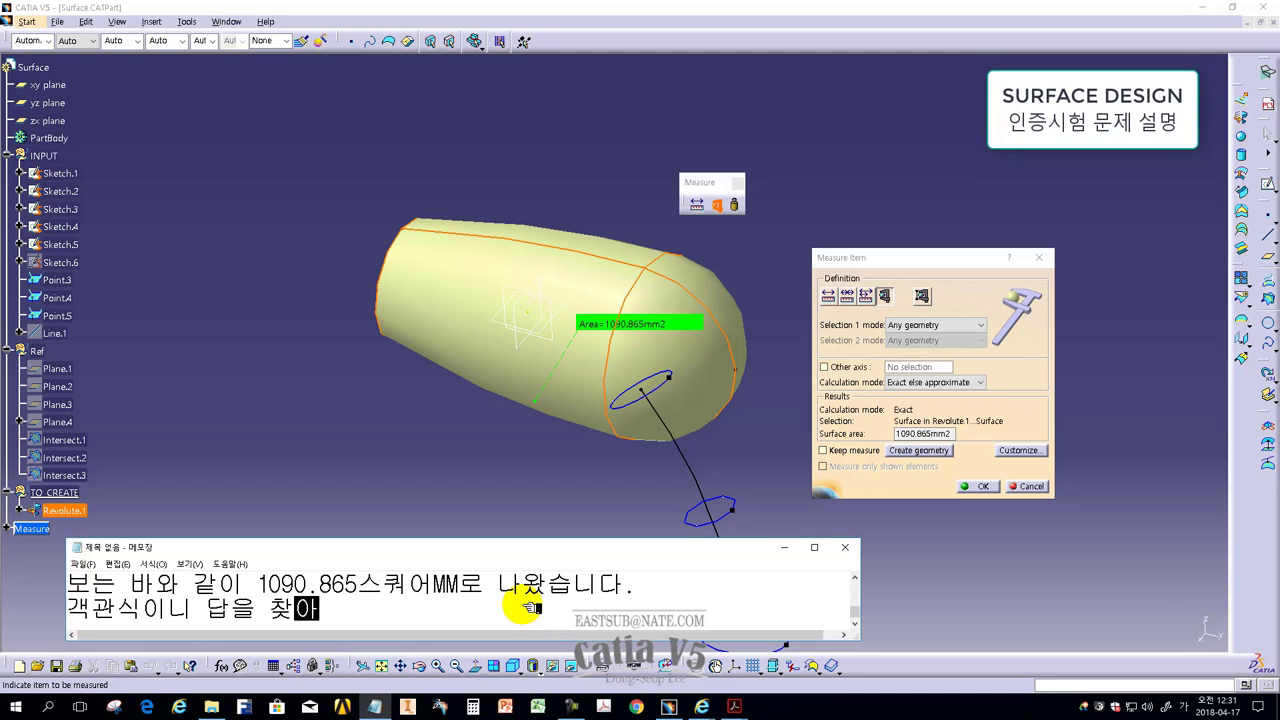
{"action": "type", "text": "보세요."}
Step: Compare with Question 1's choices and note c) 1090.8 sq-mm as the answer within 1% error
{"action": "left_click", "coordinate": [775, 648]}
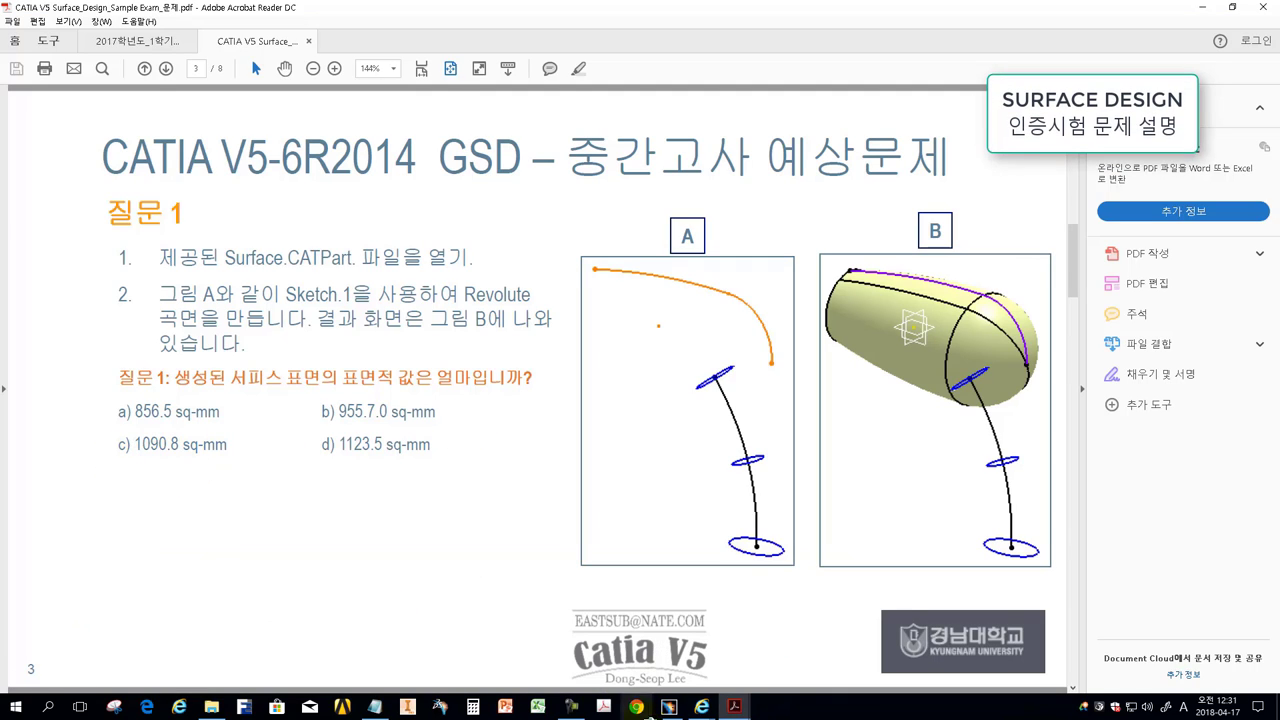
{"action": "left_click", "coordinate": [374, 706]}
{"action": "scroll", "coordinate": [430, 620], "scroll_direction": "down", "scroll_amount": 1}
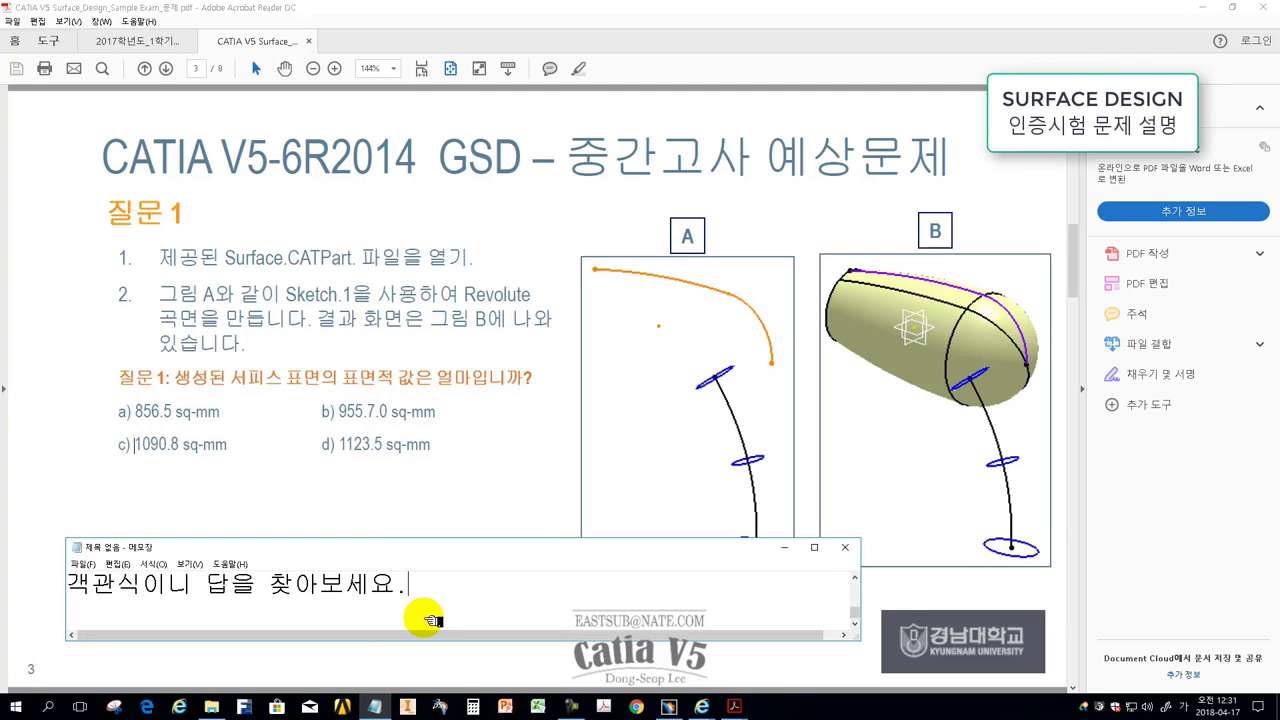
{"action": "type", "text": "질문1의 ㄷ"}
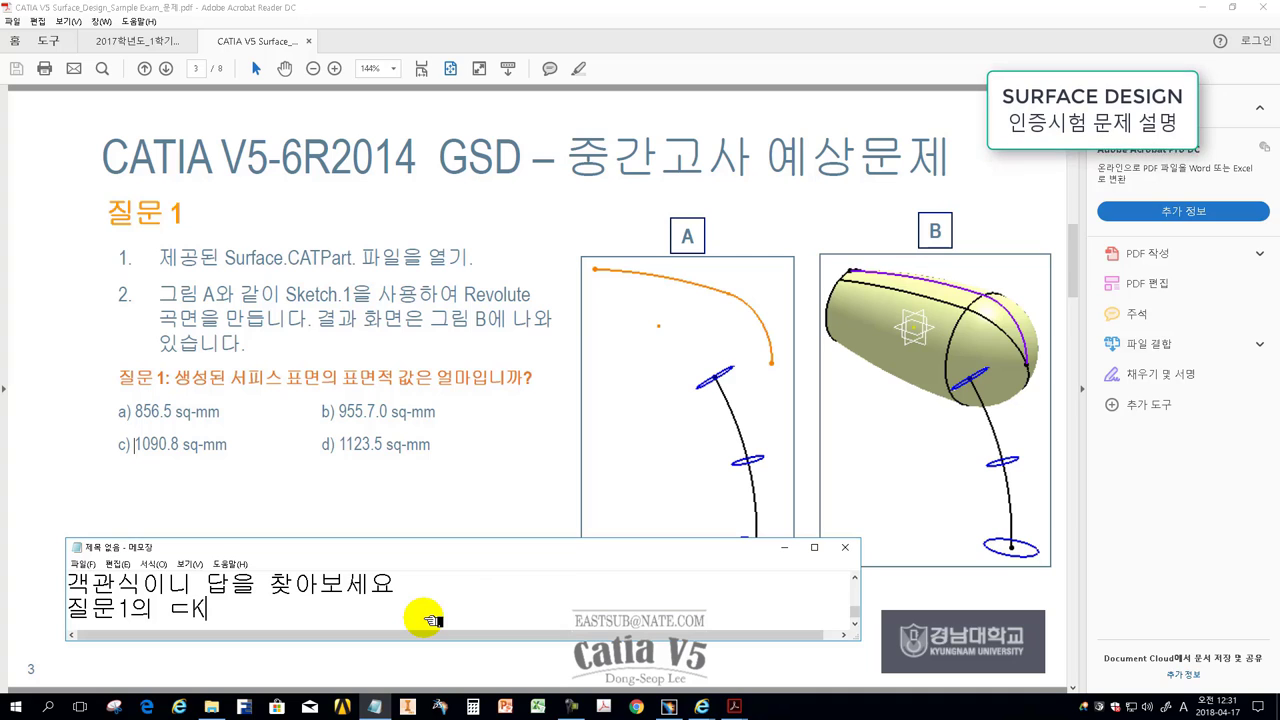
{"action": "type", "text": "이것 갈"}
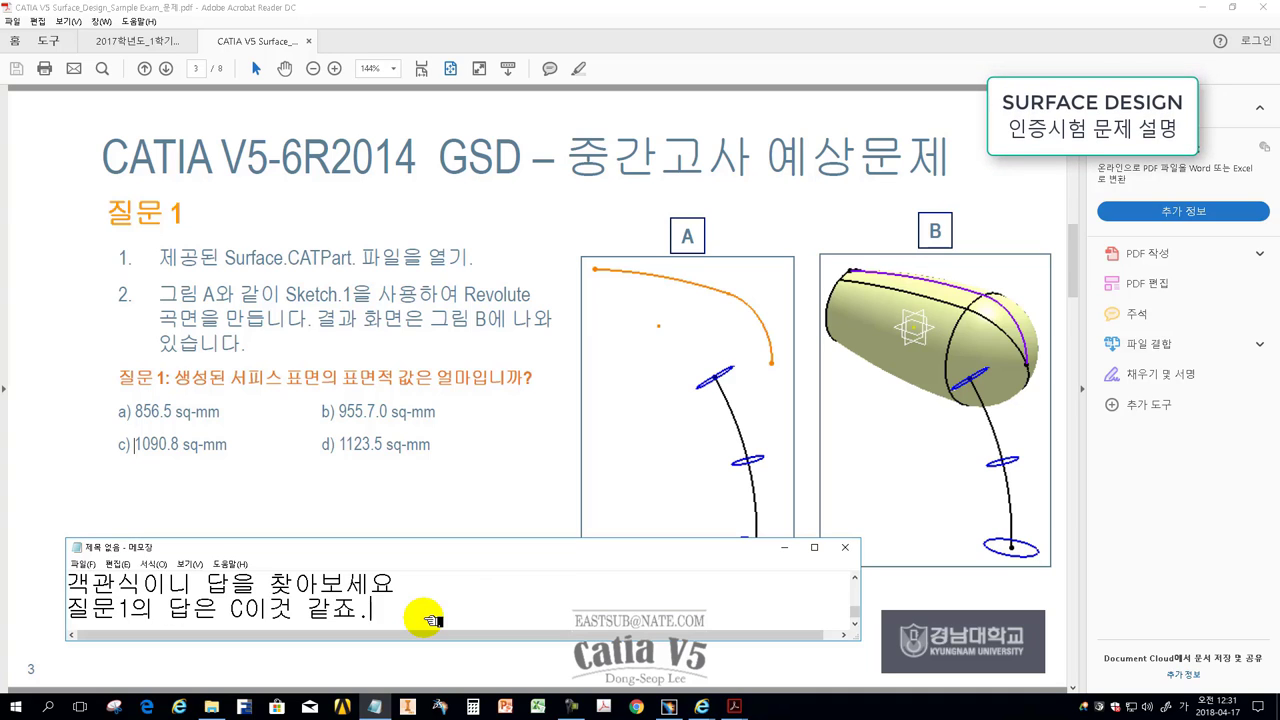
{"action": "type", "text": "내용에서 오차를 1%허용"}
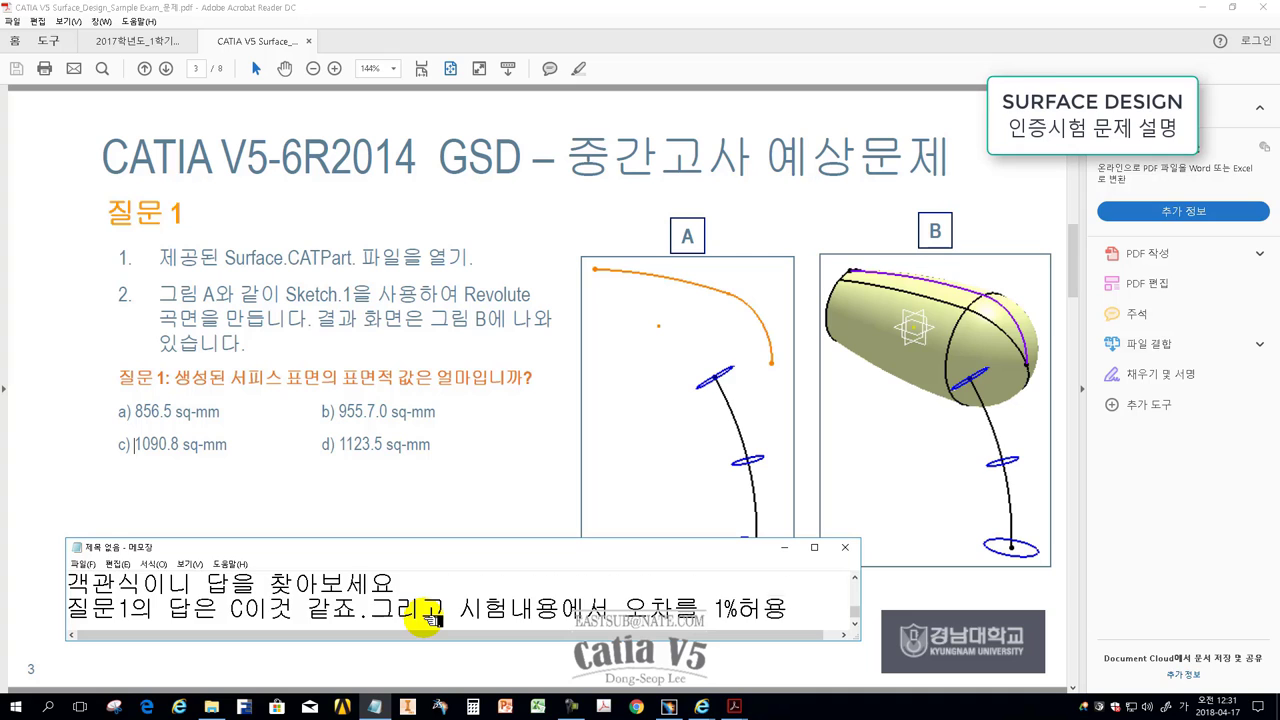
{"action": "key", "text": "Return"}
{"action": "type", "text": "한다고 하니"}
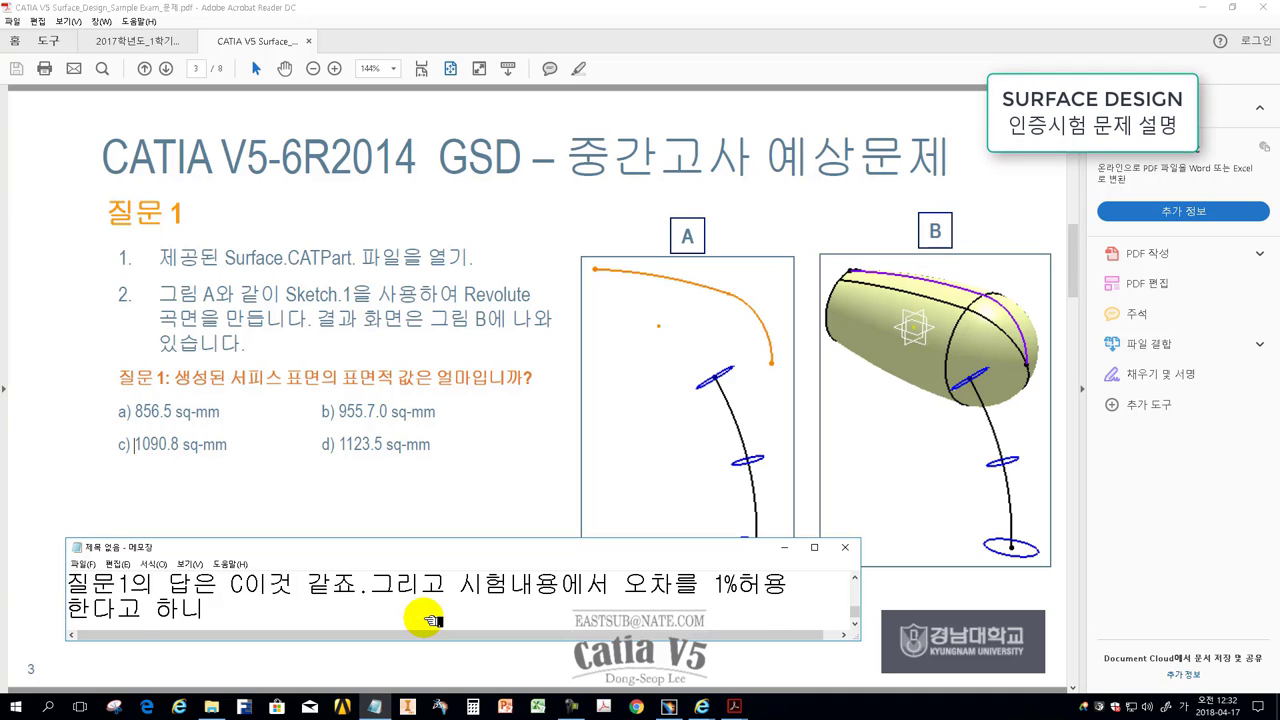
{"action": "type", "text": "절한 갑"}
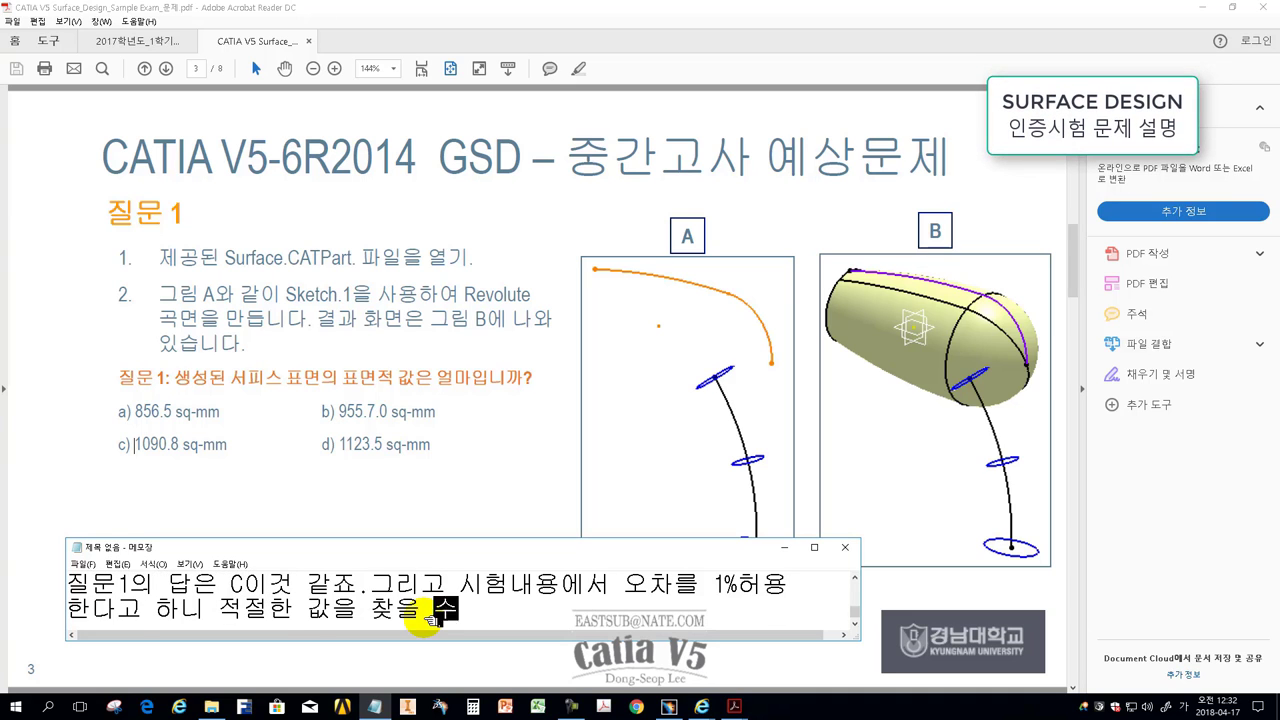
{"action": "type", "text": " 있을것 입니다."}
Step: Review the exam's opening pages, pointing out the difficulty line and unanswerable-question note
{"action": "left_click", "coordinate": [154, 377]}
{"action": "key", "text": "Home"}
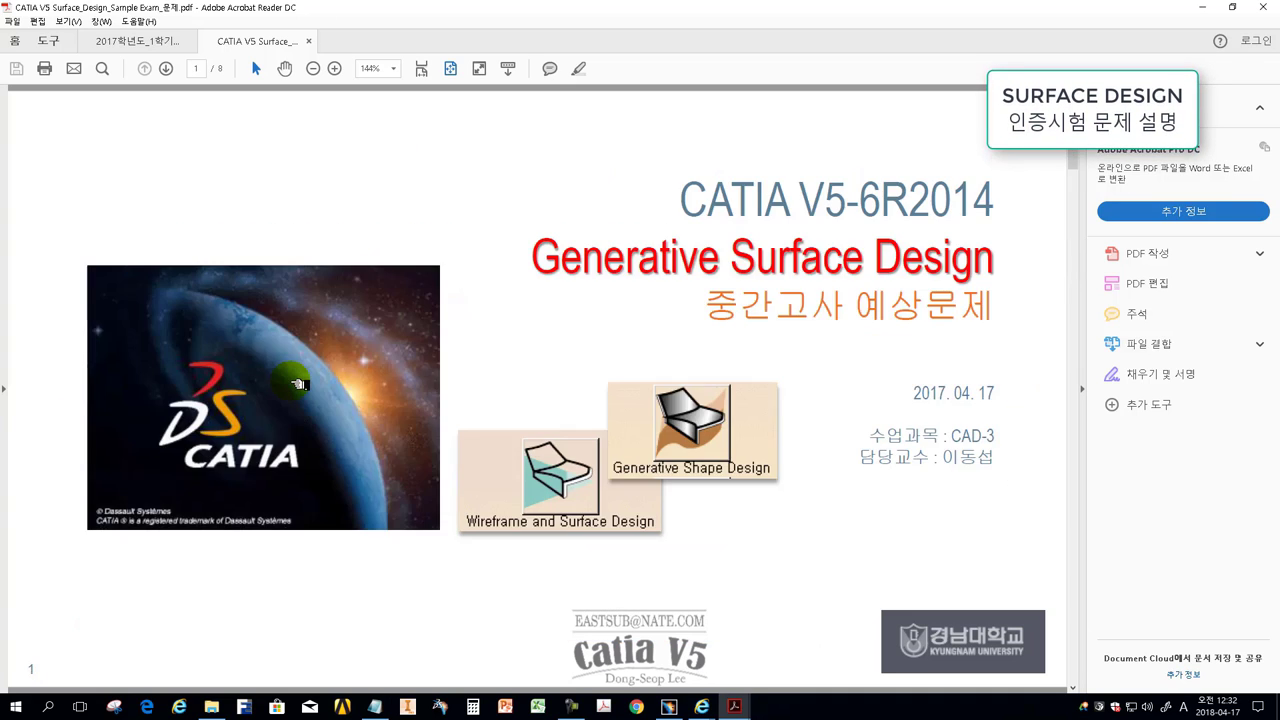
{"action": "scroll", "coordinate": [297, 383], "scroll_direction": "down", "scroll_amount": 1}
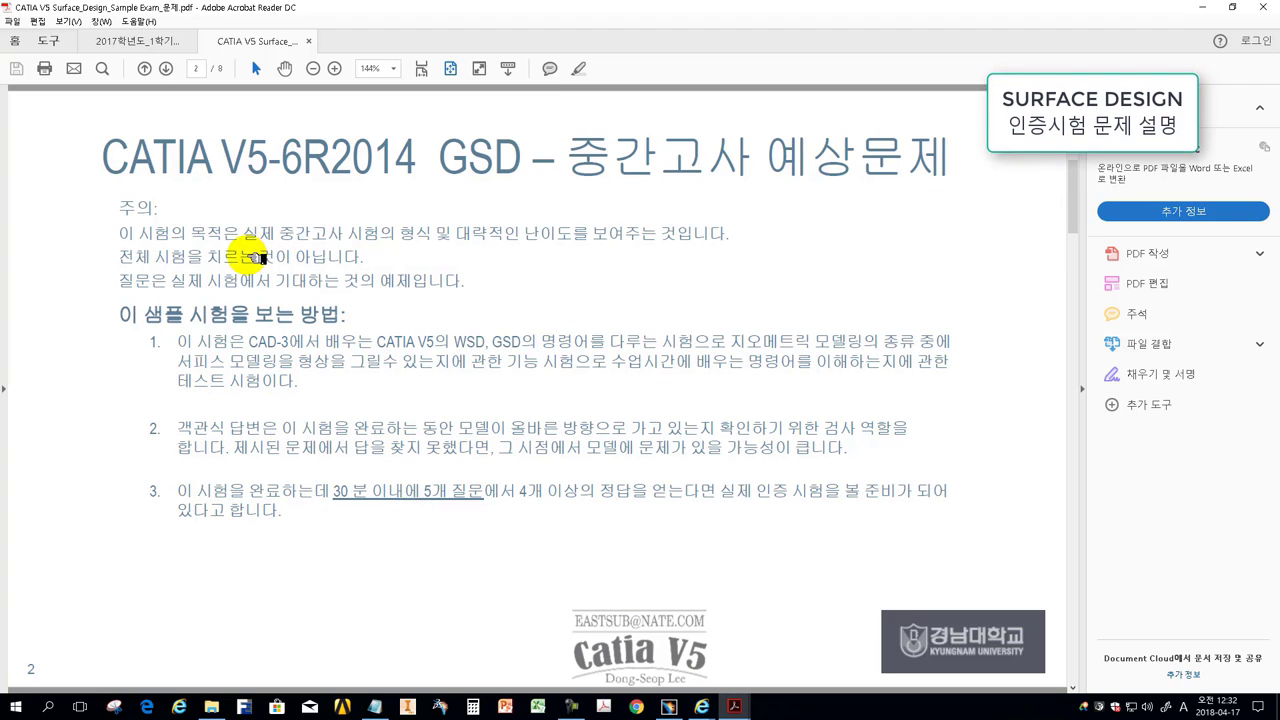
{"action": "left_click", "coordinate": [557, 233]}
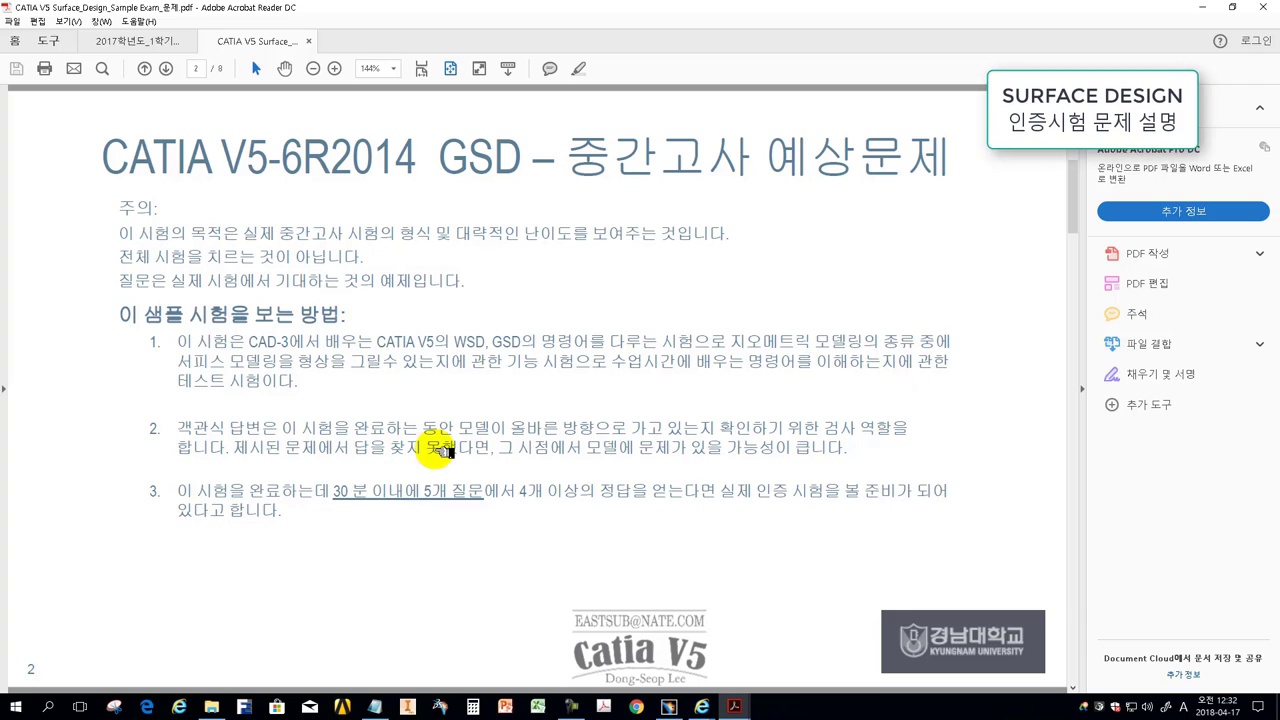
{"action": "left_click", "coordinate": [211, 447]}
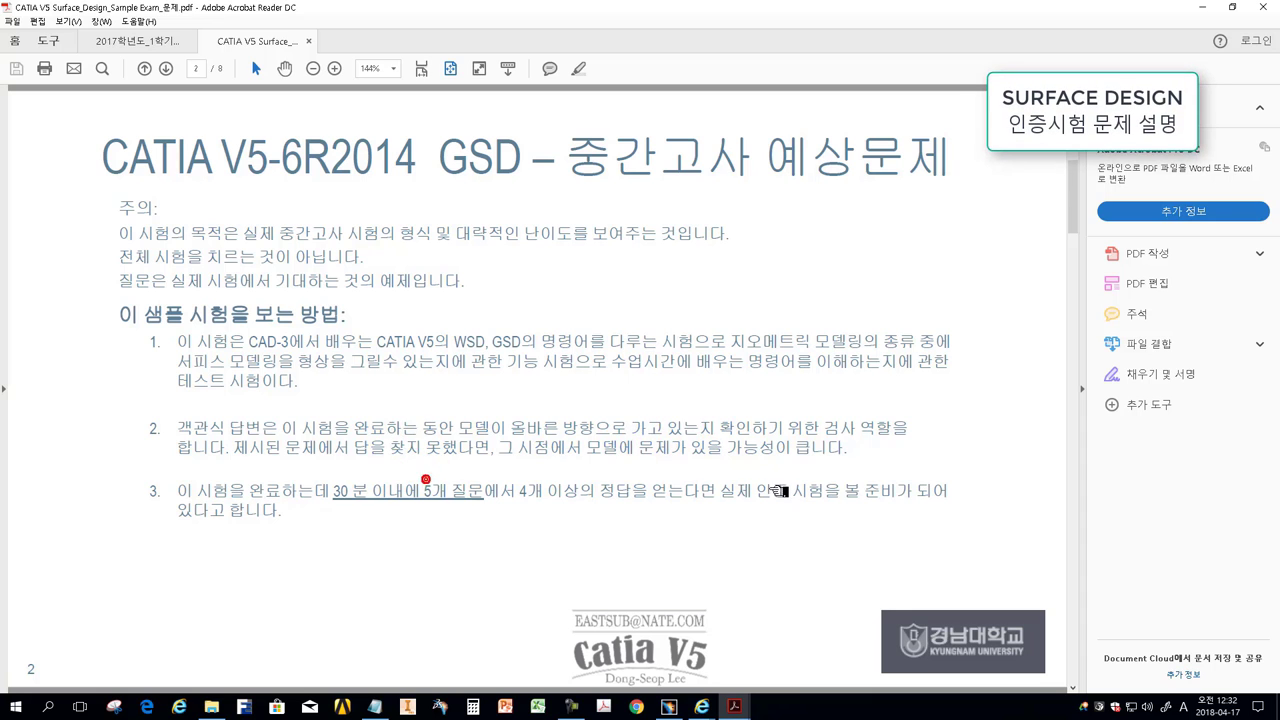
{"action": "scroll", "coordinate": [713, 507], "scroll_direction": "down", "scroll_amount": 2}
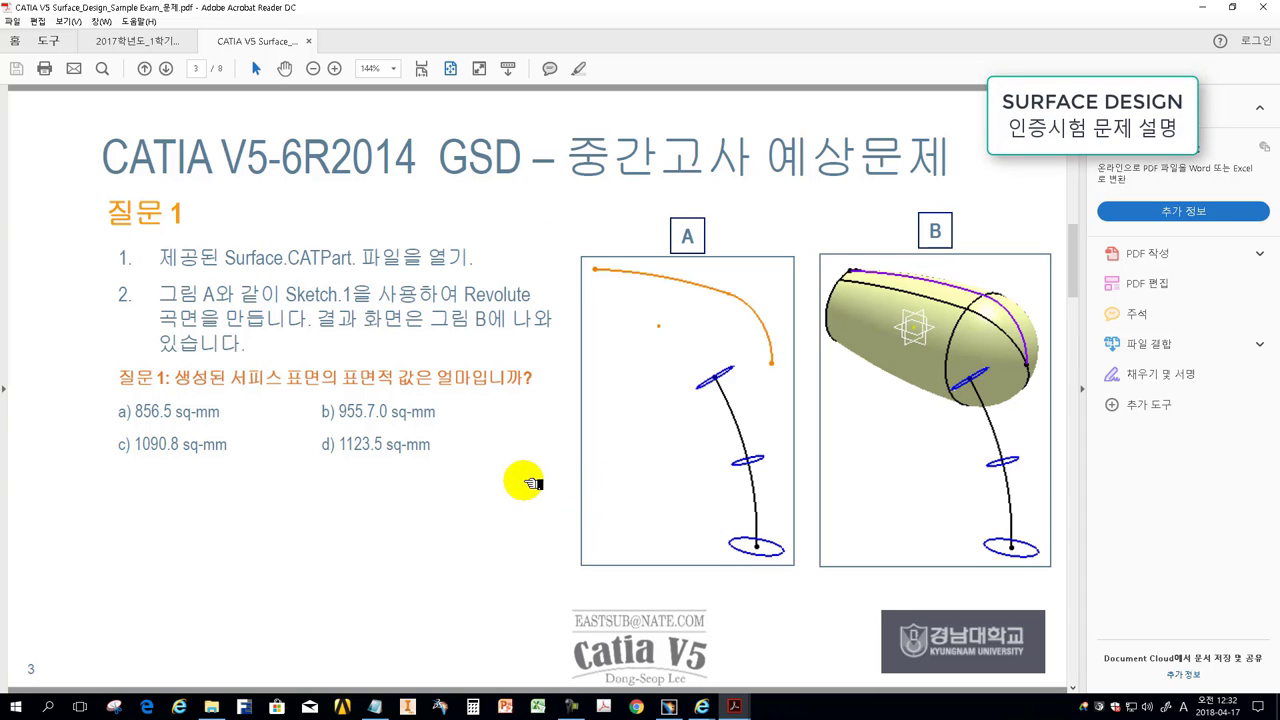
Step: Check the CATIA model against the exam, then scroll to Question 2 on page 4
{"action": "left_click", "coordinate": [703, 706]}
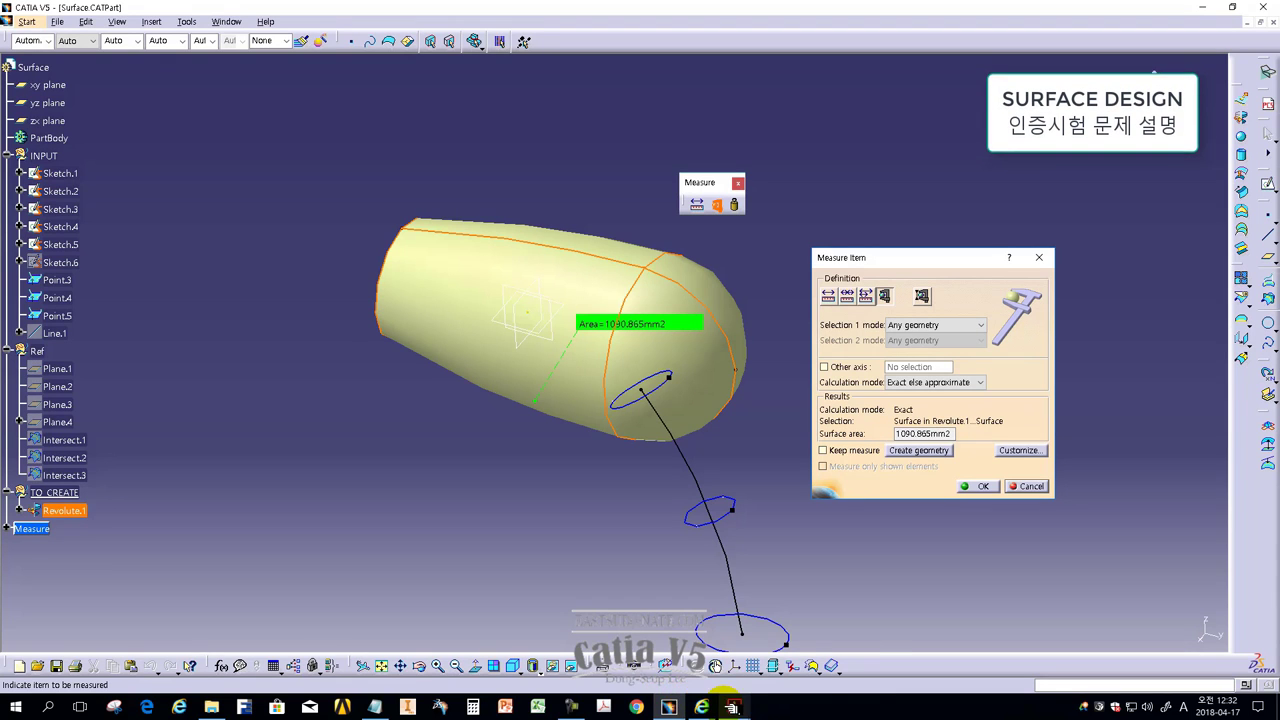
{"action": "mouse_move", "coordinate": [734, 706]}
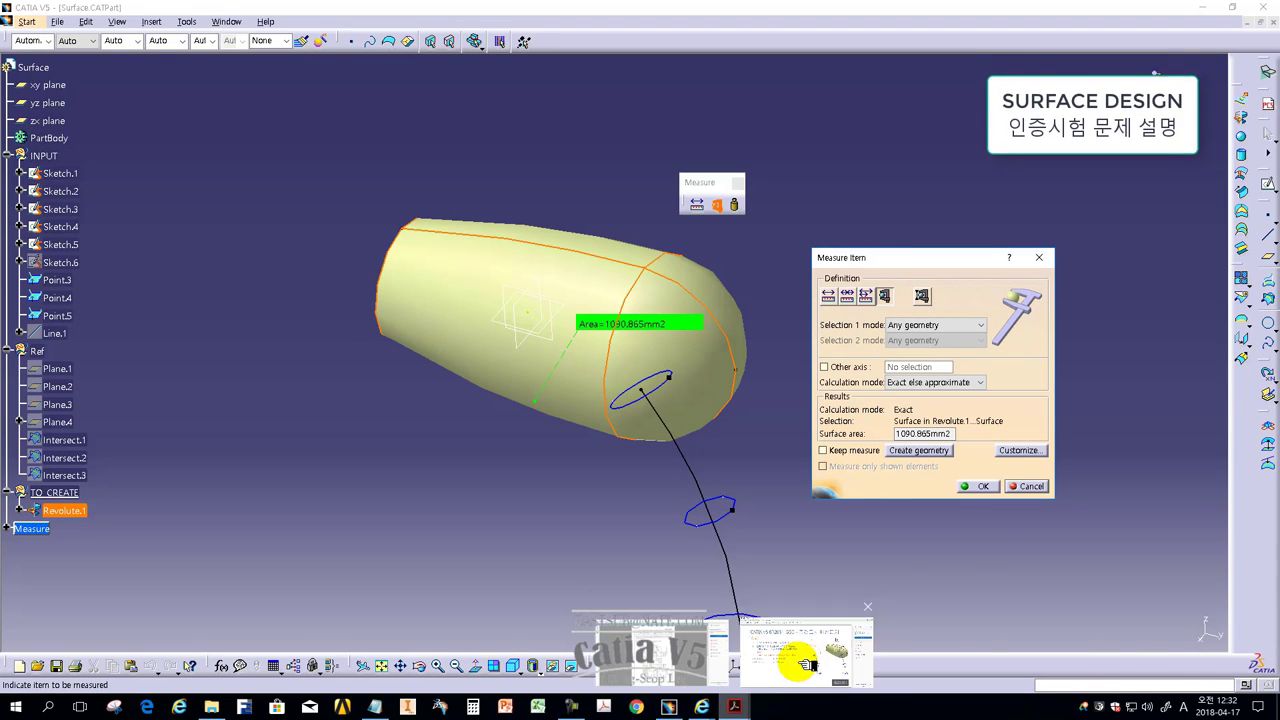
{"action": "left_click", "coordinate": [800, 662]}
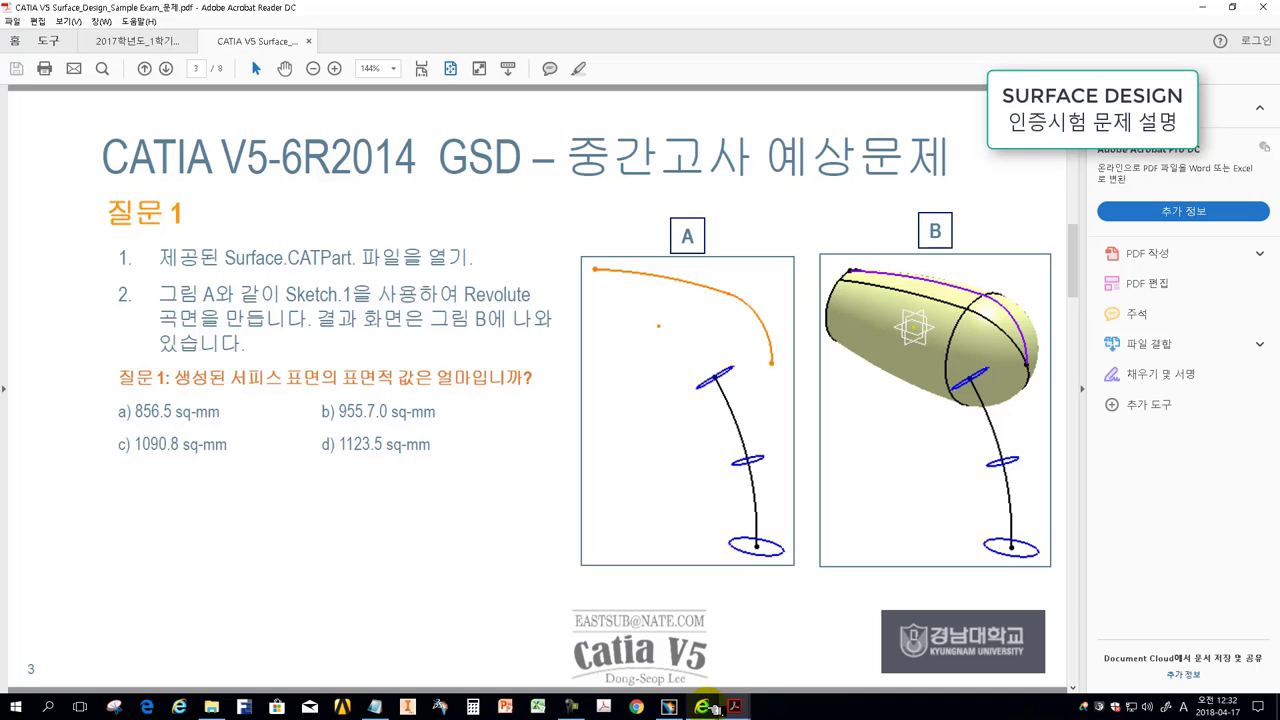
{"action": "left_click", "coordinate": [669, 706]}
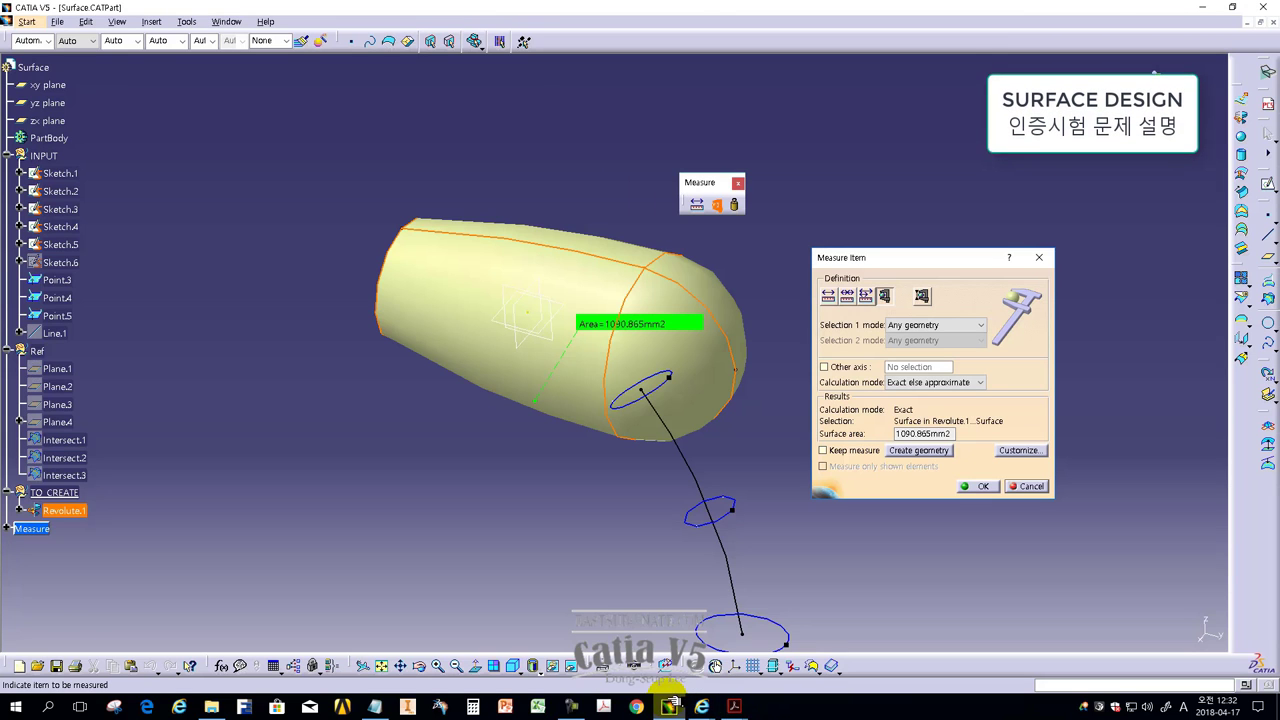
{"action": "left_click", "coordinate": [734, 706]}
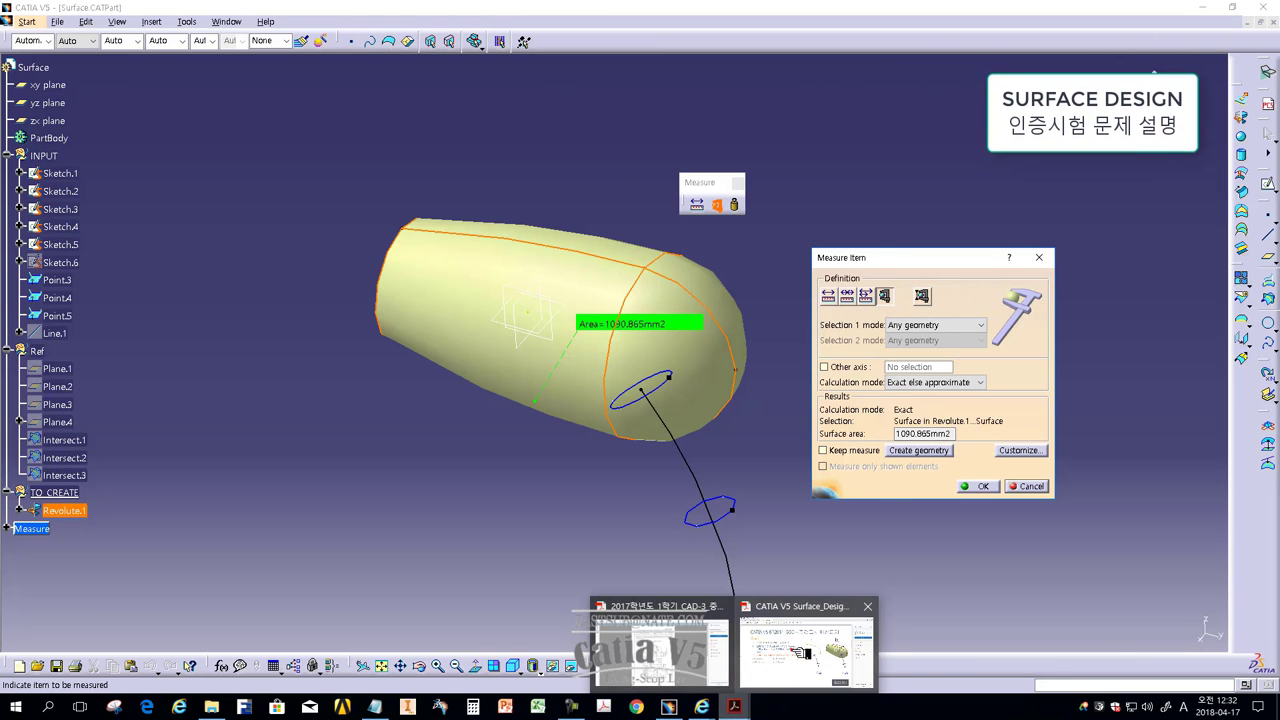
{"action": "left_click", "coordinate": [800, 652]}
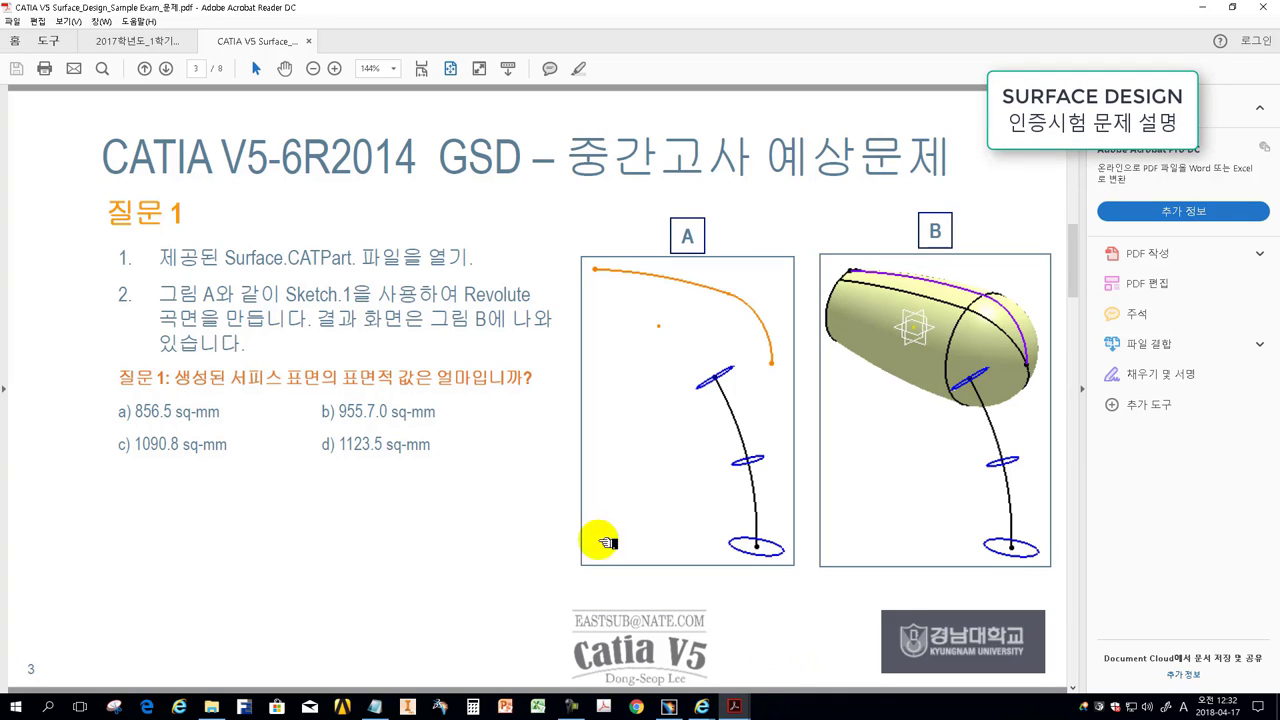
{"action": "left_click", "coordinate": [460, 477]}
{"action": "scroll", "coordinate": [487, 510], "scroll_direction": "down", "scroll_amount": 1}
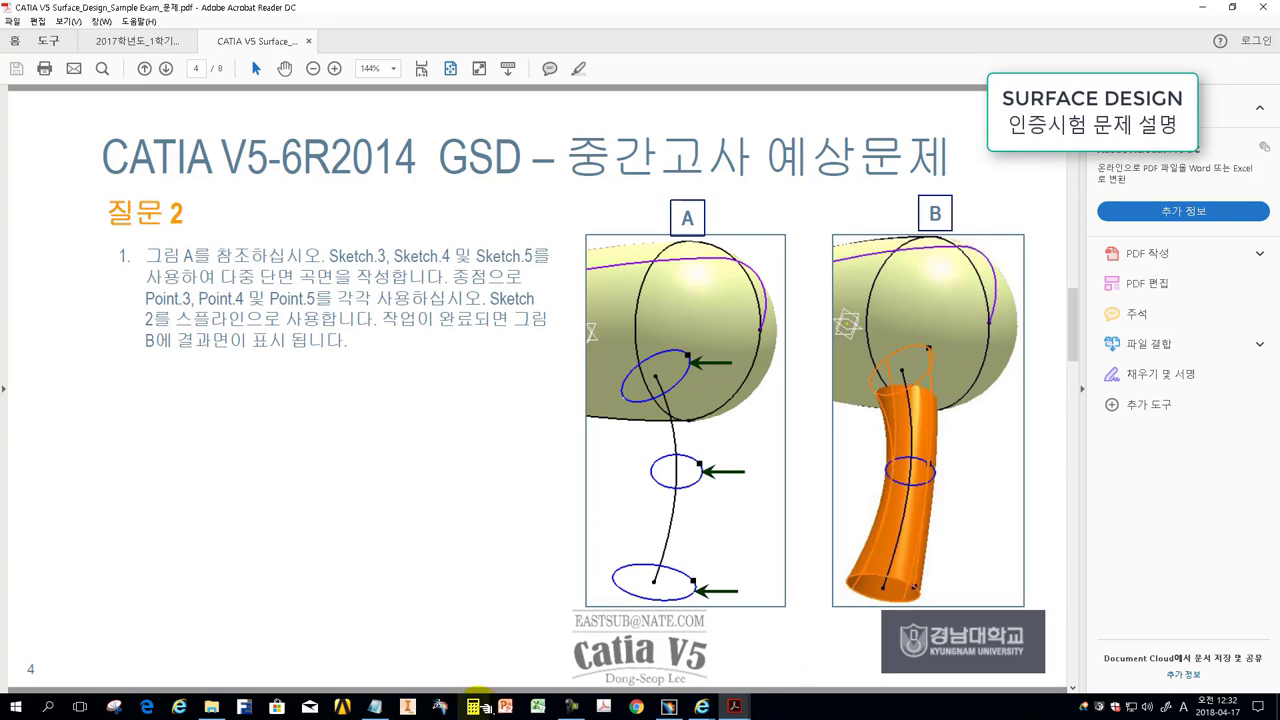
Step: Write note lines introducing question 2 and the multi-sections surface it requires
{"action": "left_click", "coordinate": [374, 706]}
{"action": "key", "text": "Return"}
{"action": "type", "text": "질문 2 문제의 1항을 작업ㅎ"}
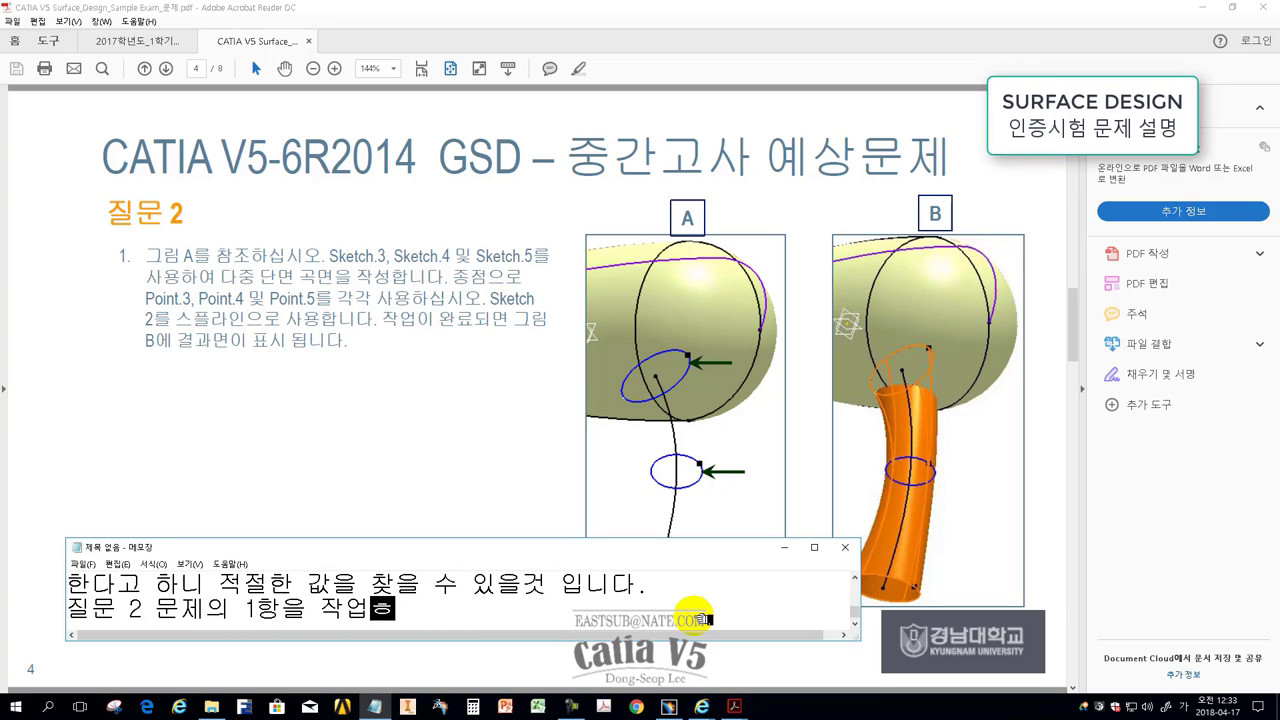
{"action": "type", "text": "해 보도록하겠습니"}
{"action": "type", "text": "습니다."}
{"action": "key", "text": "Return"}
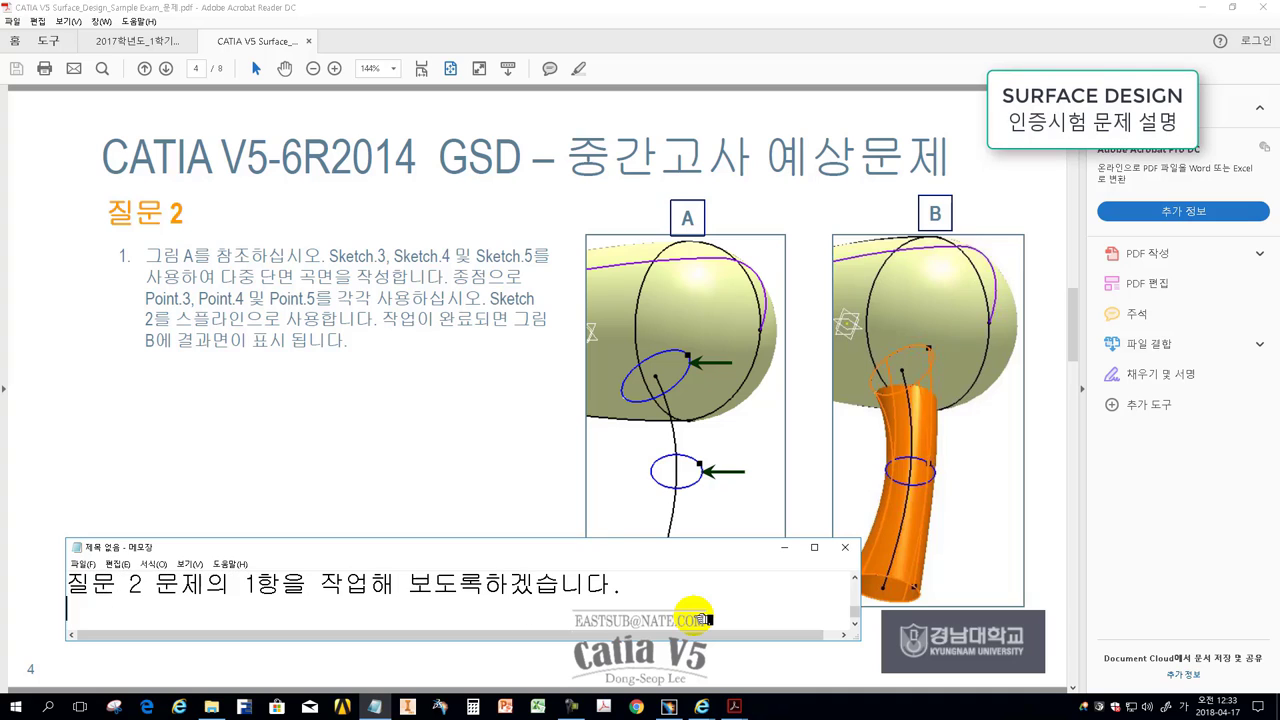
{"action": "type", "text": "하죠."}
{"action": "key", "text": "Return"}
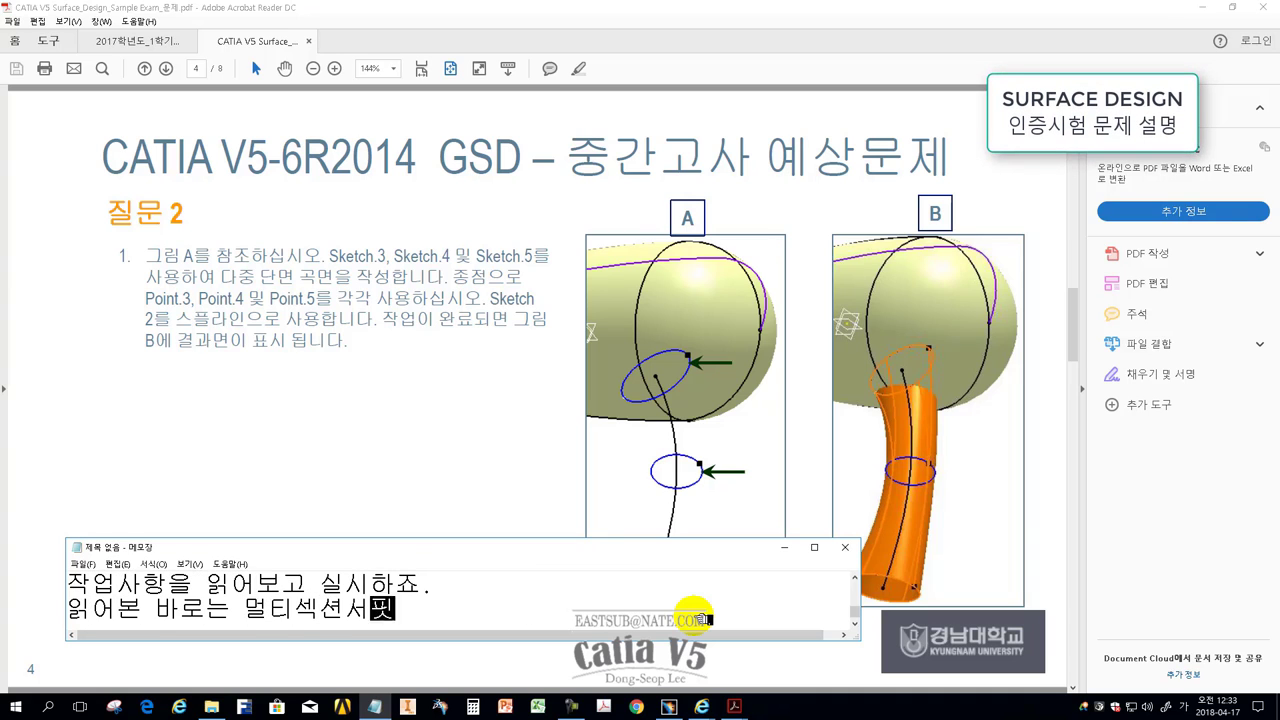
{"action": "type", "text": "을 사용해야 합니다."}
{"action": "key", "text": "Return"}
Step: Add note lines about choosing sections, closing points and finally the spine curve
{"action": "type", "text": "단면선택과 클로징포인트 위치를 위한 포이"}
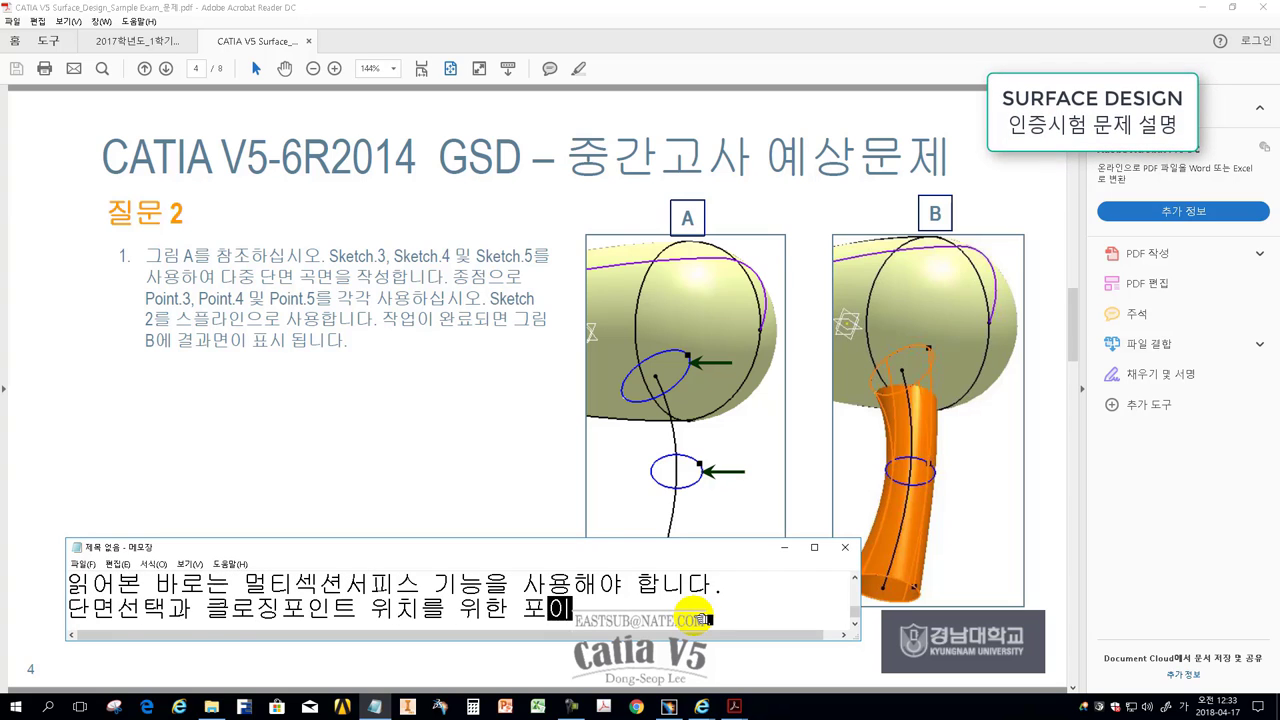
{"action": "type", "text": "인트 선택 그리고"}
{"action": "type", "text": "마지막으로"}
{"action": "key", "text": "Return"}
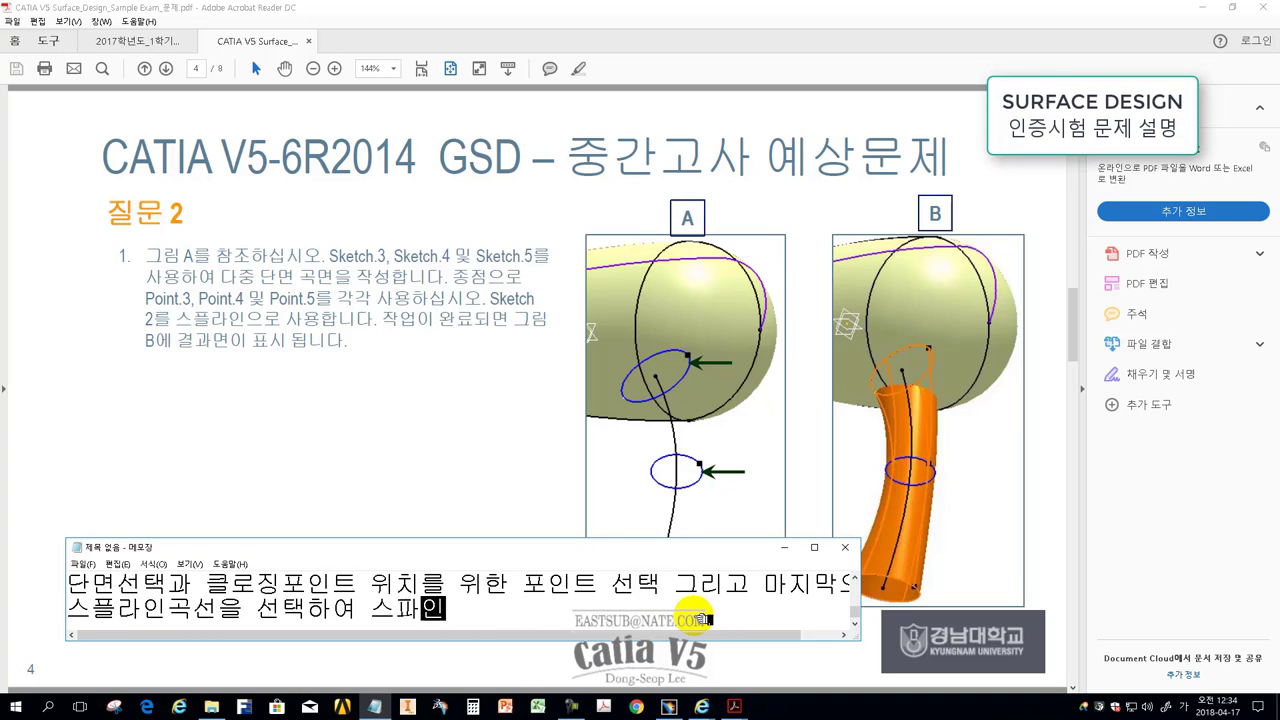
{"action": "type", "text": "곡선ㅇ"}
{"action": "key", "text": "Return"}
{"action": "type", "text": "그림 "}
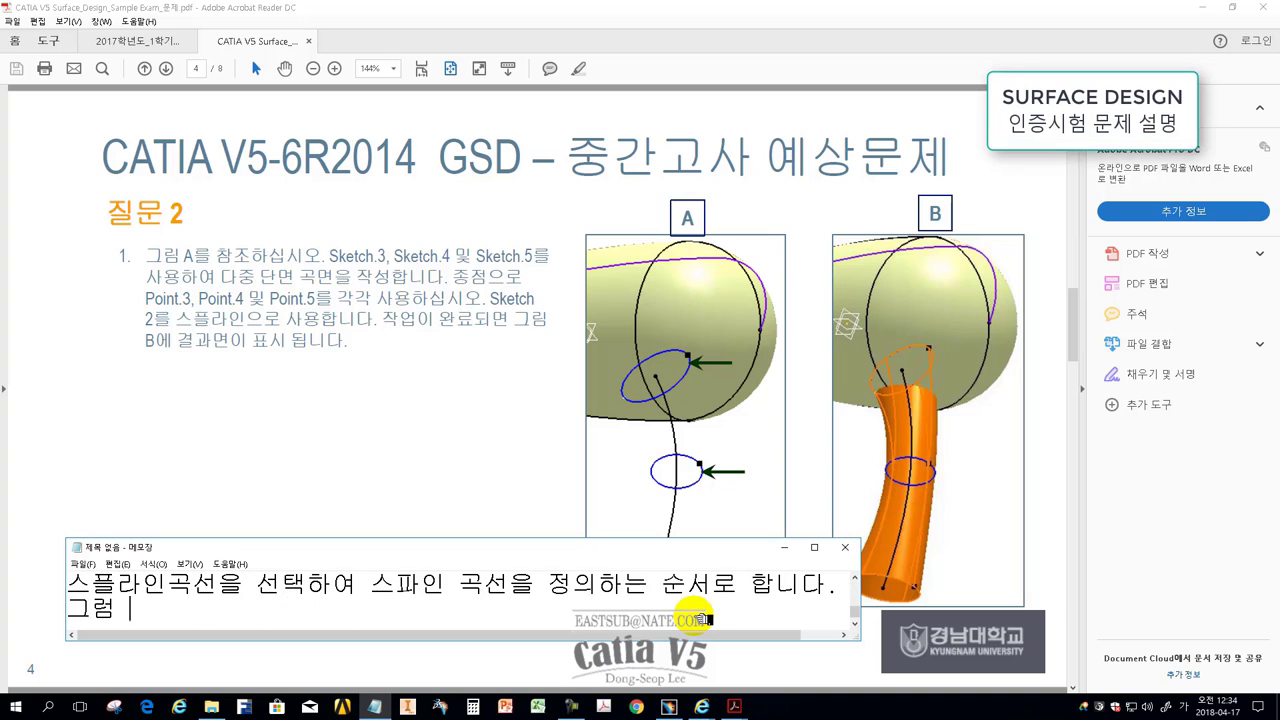
{"action": "type", "text": "제가 작성해 보겠습니다."}
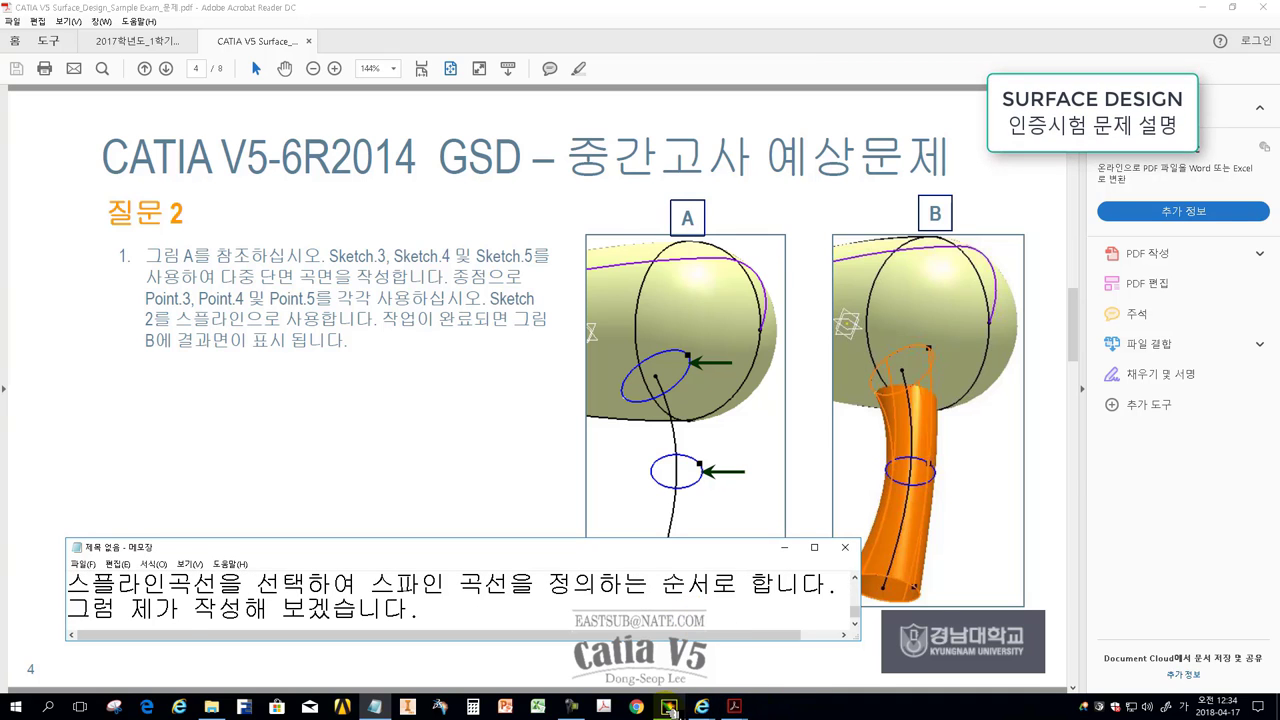
{"action": "left_click", "coordinate": [670, 708]}
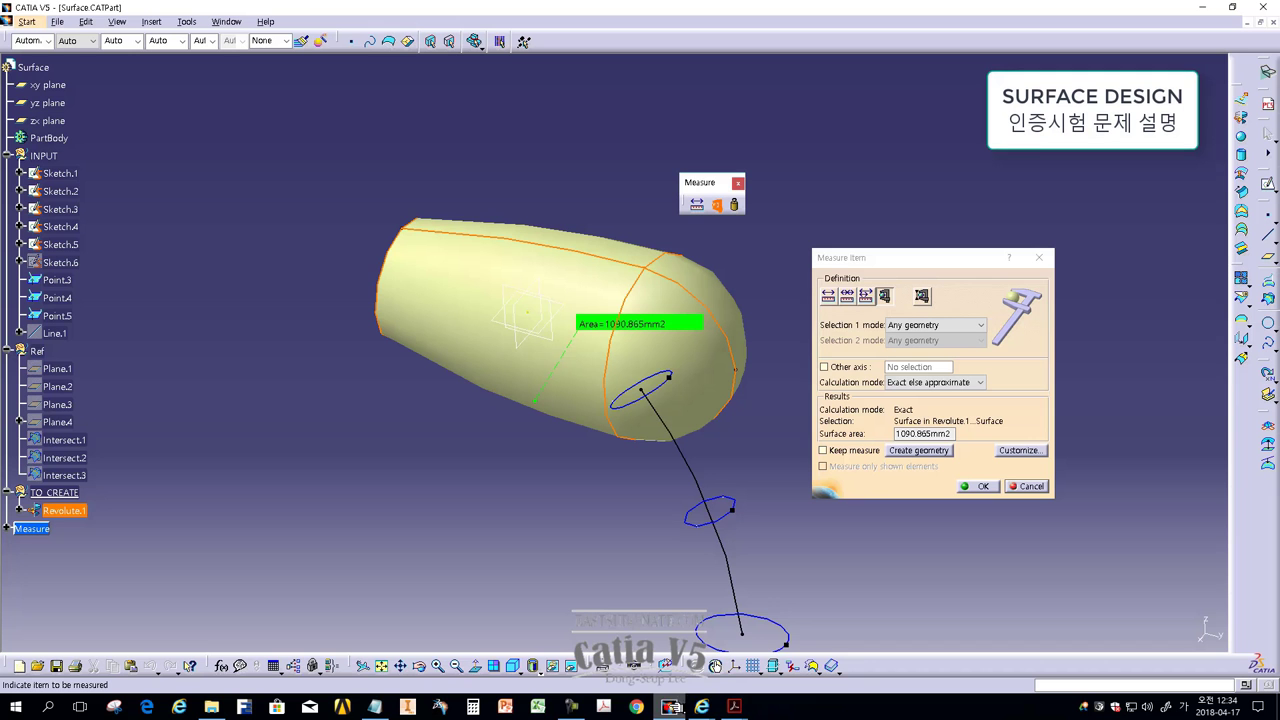
Step: Close the area measurement and float the Surfaces toolbar in the viewport
{"action": "left_click", "coordinate": [987, 487]}
{"action": "middle_click_drag", "start_coordinate": [477, 503], "coordinate": [600, 280]}
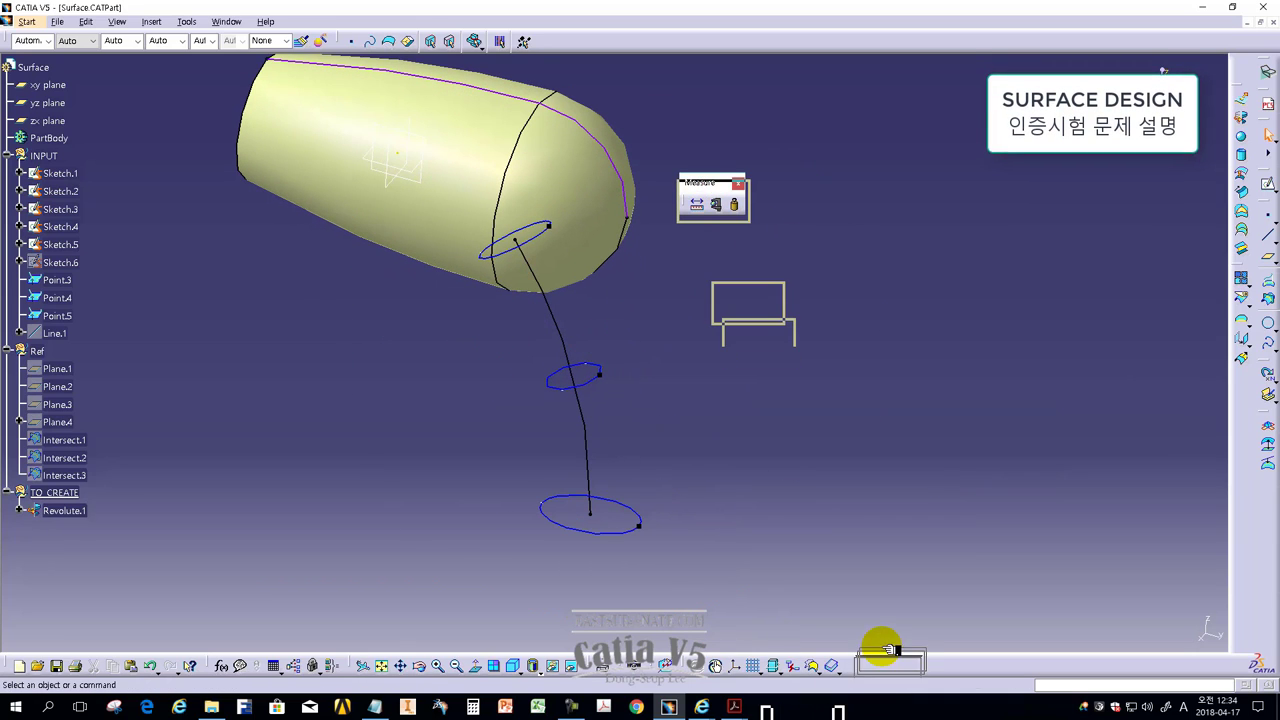
{"action": "left_click_drag", "start_coordinate": [730, 213], "coordinate": [890, 660]}
{"action": "left_click_drag", "start_coordinate": [1241, 88], "coordinate": [684, 248]}
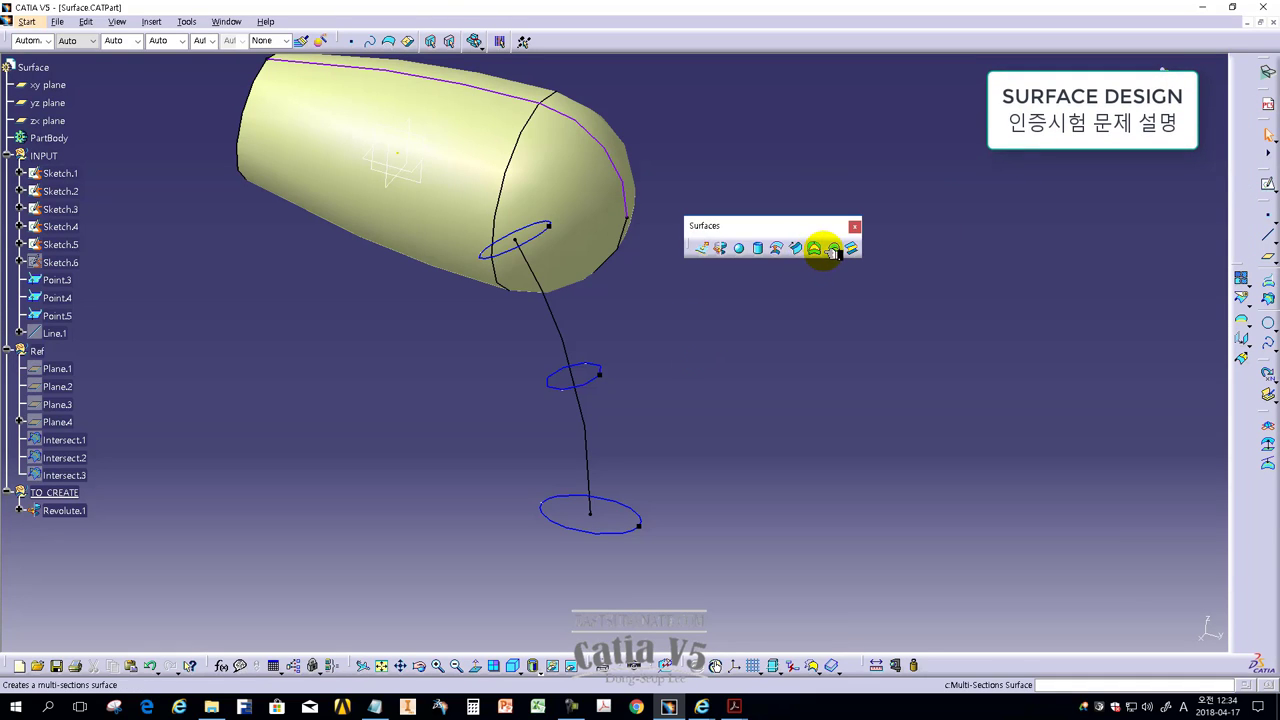
Step: Begin a Multi-Sections Surface, selecting Sketch.3, Sketch.4 and Sketch.5 as sections
{"action": "left_click", "coordinate": [834, 248]}
{"action": "middle_click_drag", "start_coordinate": [651, 423], "coordinate": [766, 380]}
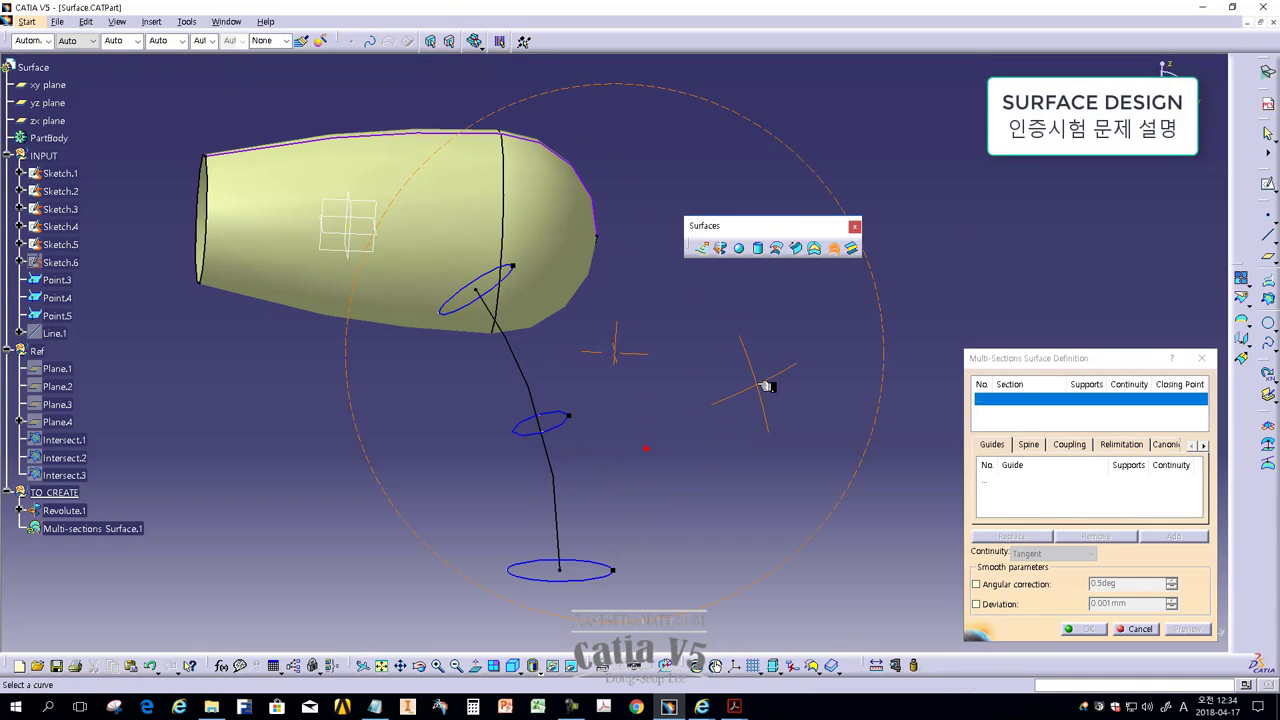
{"action": "left_click_drag", "start_coordinate": [1060, 358], "coordinate": [737, 302]}
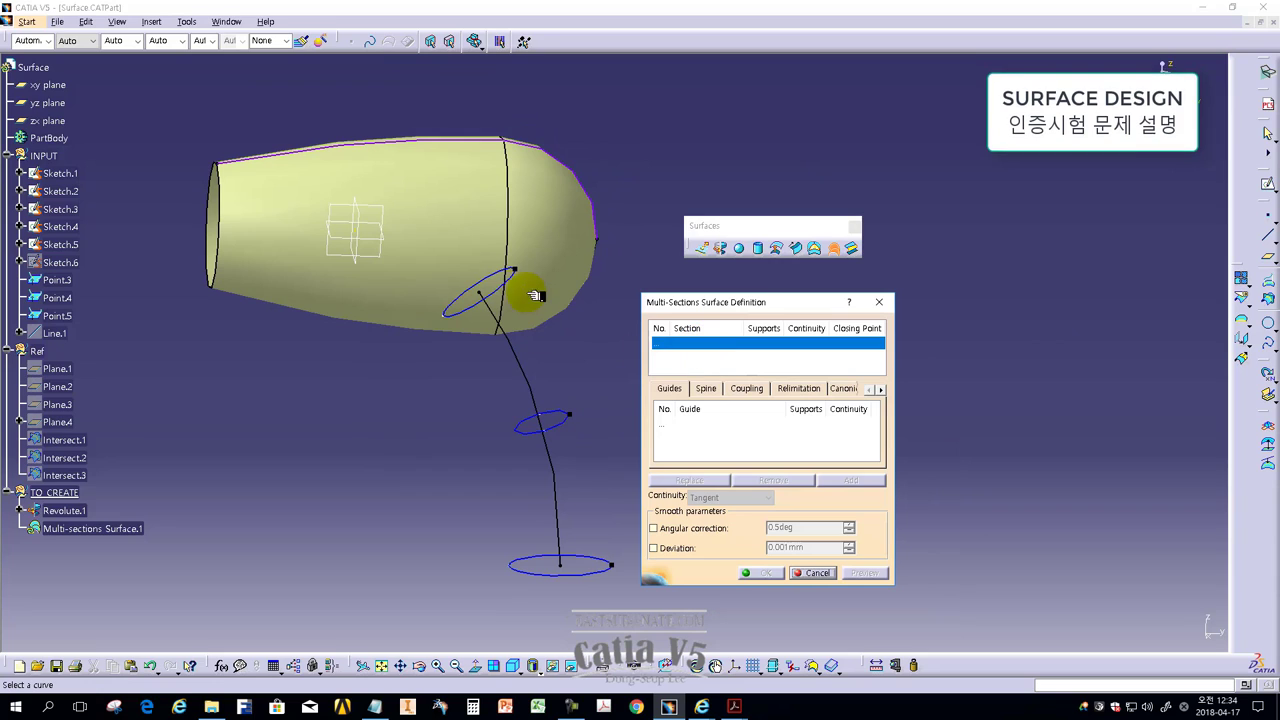
{"action": "left_click", "coordinate": [512, 283]}
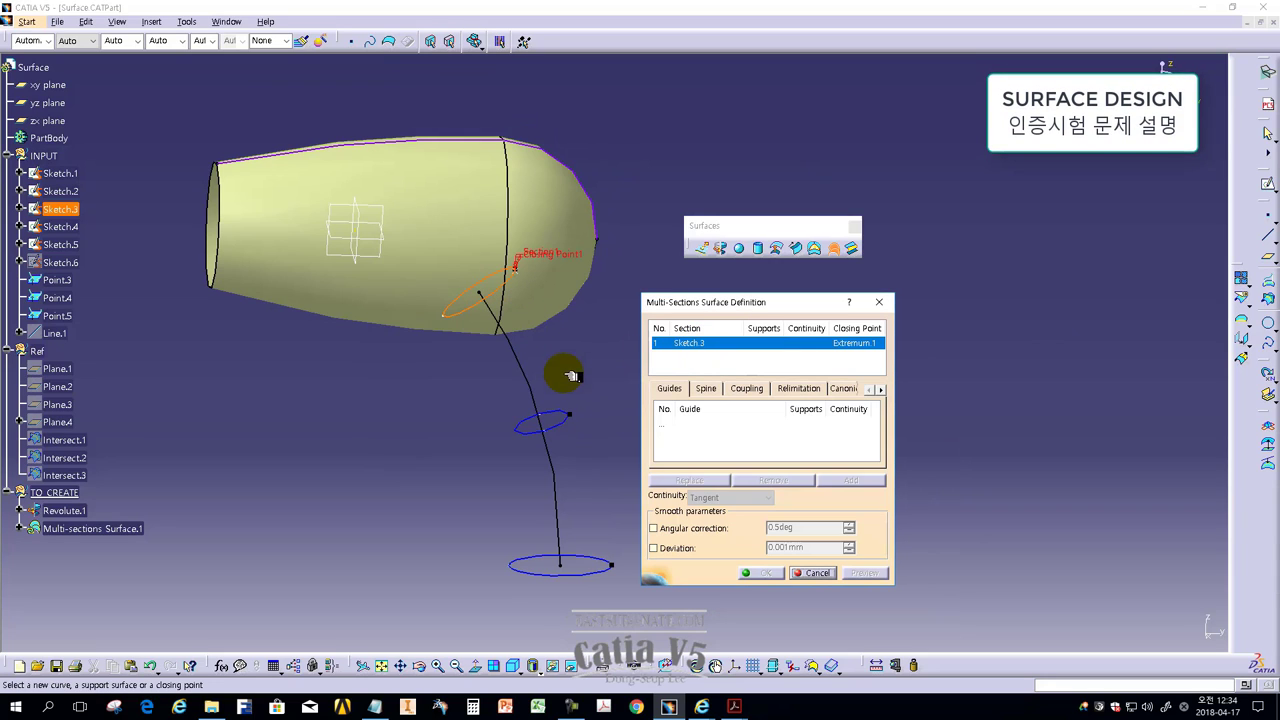
{"action": "left_click", "coordinate": [566, 416]}
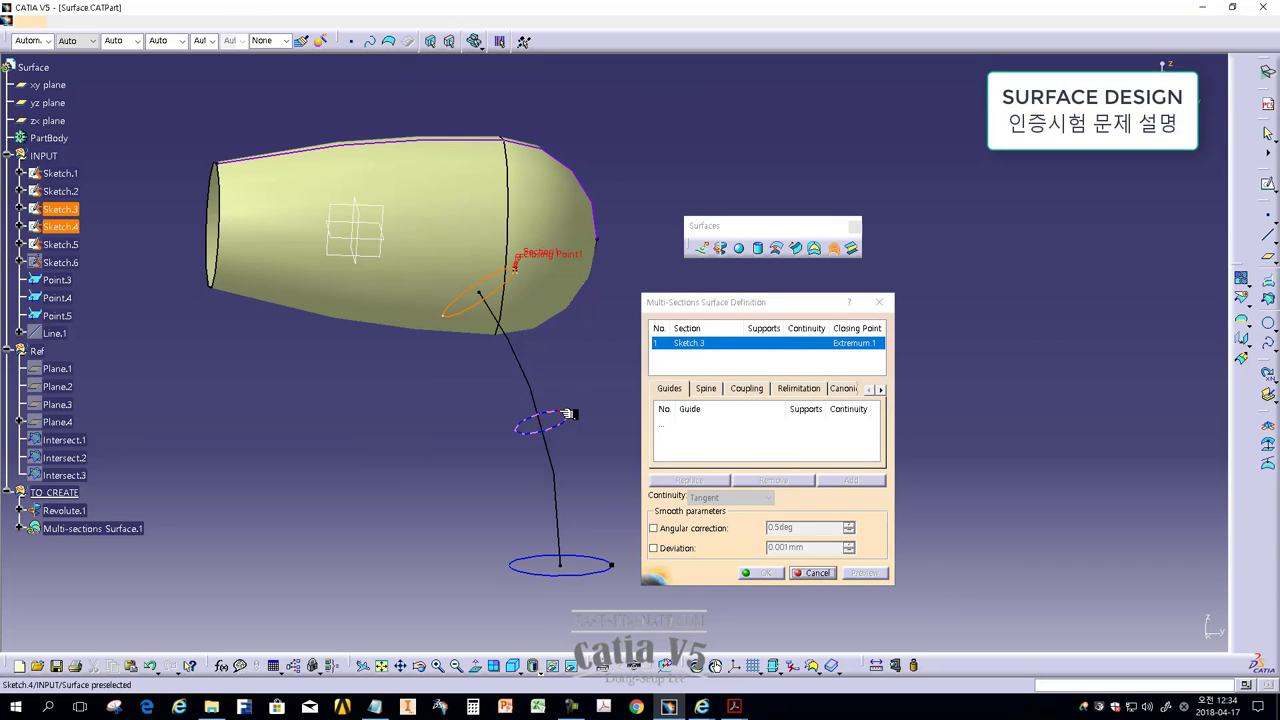
{"action": "left_click", "coordinate": [583, 556]}
{"action": "mouse_move", "coordinate": [570, 332]}
{"action": "middle_mouse_down"}
{"action": "mouse_move", "coordinate": [525, 432]}
{"action": "mouse_move", "coordinate": [571, 557]}
{"action": "mouse_move", "coordinate": [500, 323]}
{"action": "mouse_move", "coordinate": [528, 380]}
{"action": "mouse_move", "coordinate": [593, 390]}
{"action": "mouse_move", "coordinate": [417, 249]}
{"action": "middle_mouse_up"}
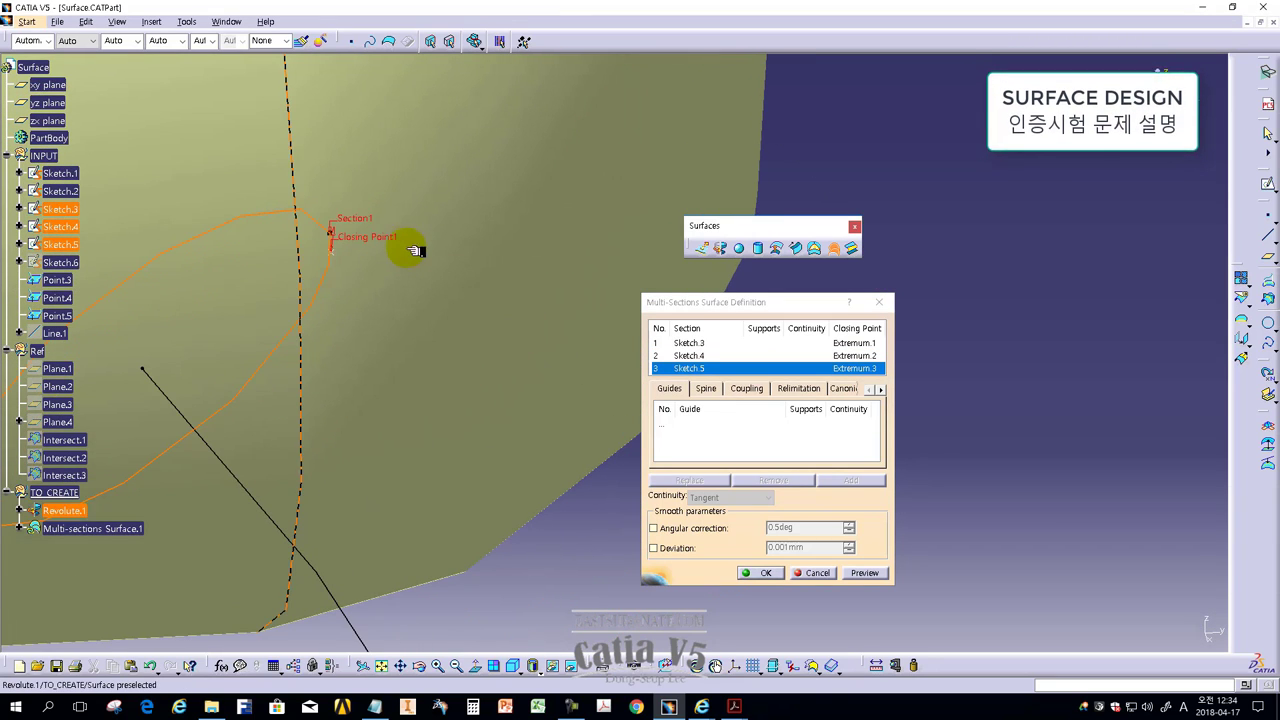
Step: Replace the three closing points with Point.3, Point.4 and Point.5, then preview the loft
{"action": "right_click", "coordinate": [361, 241]}
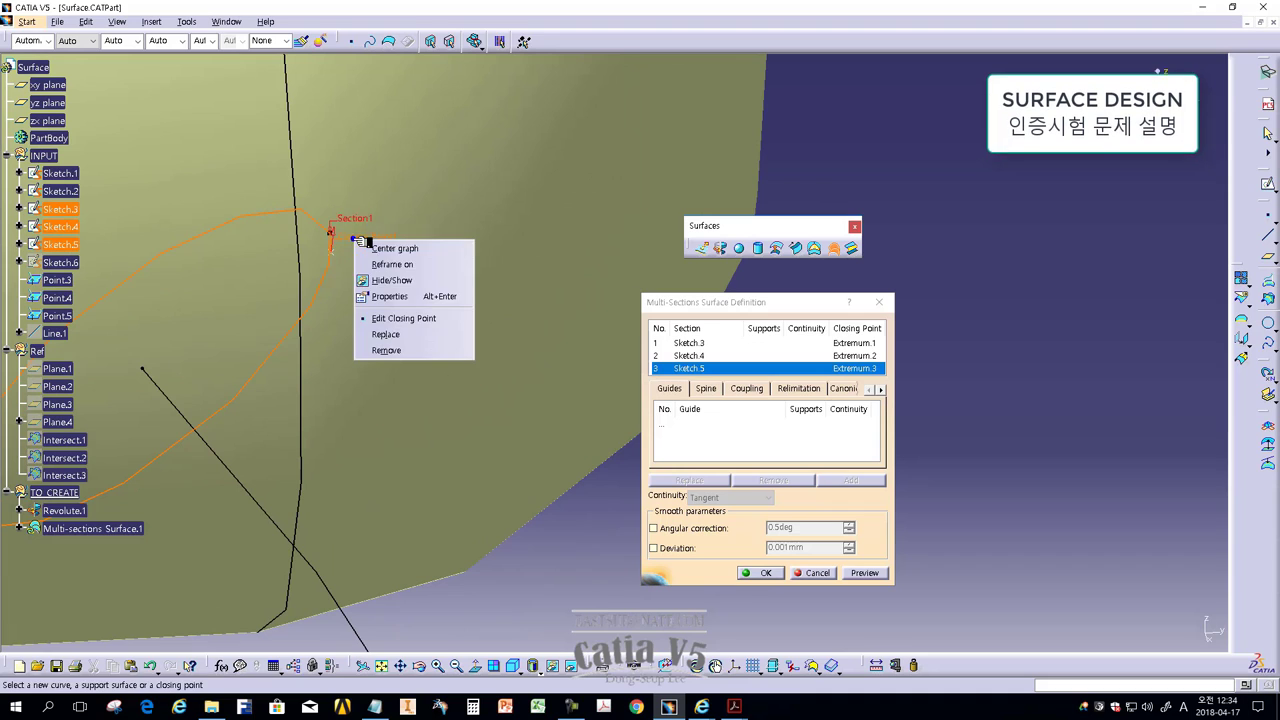
{"action": "left_click", "coordinate": [400, 340]}
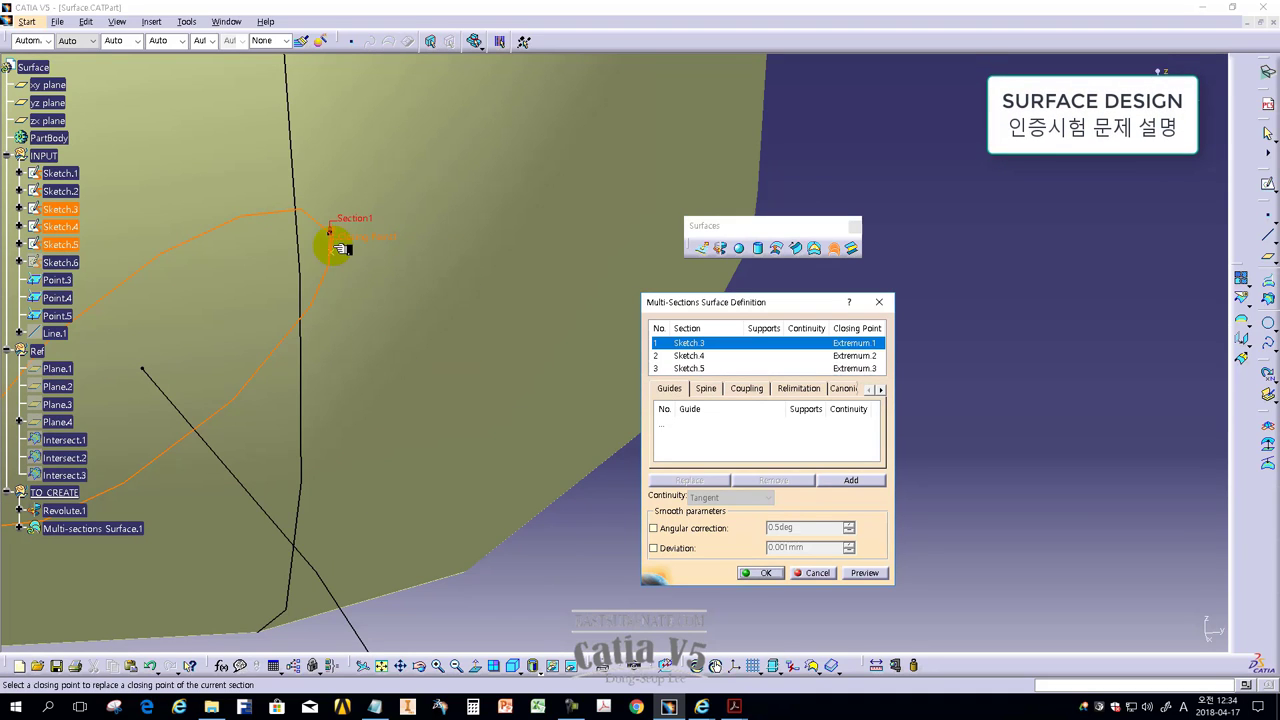
{"action": "left_click", "coordinate": [331, 236]}
{"action": "middle_click_drag", "start_coordinate": [484, 393], "coordinate": [492, 391]}
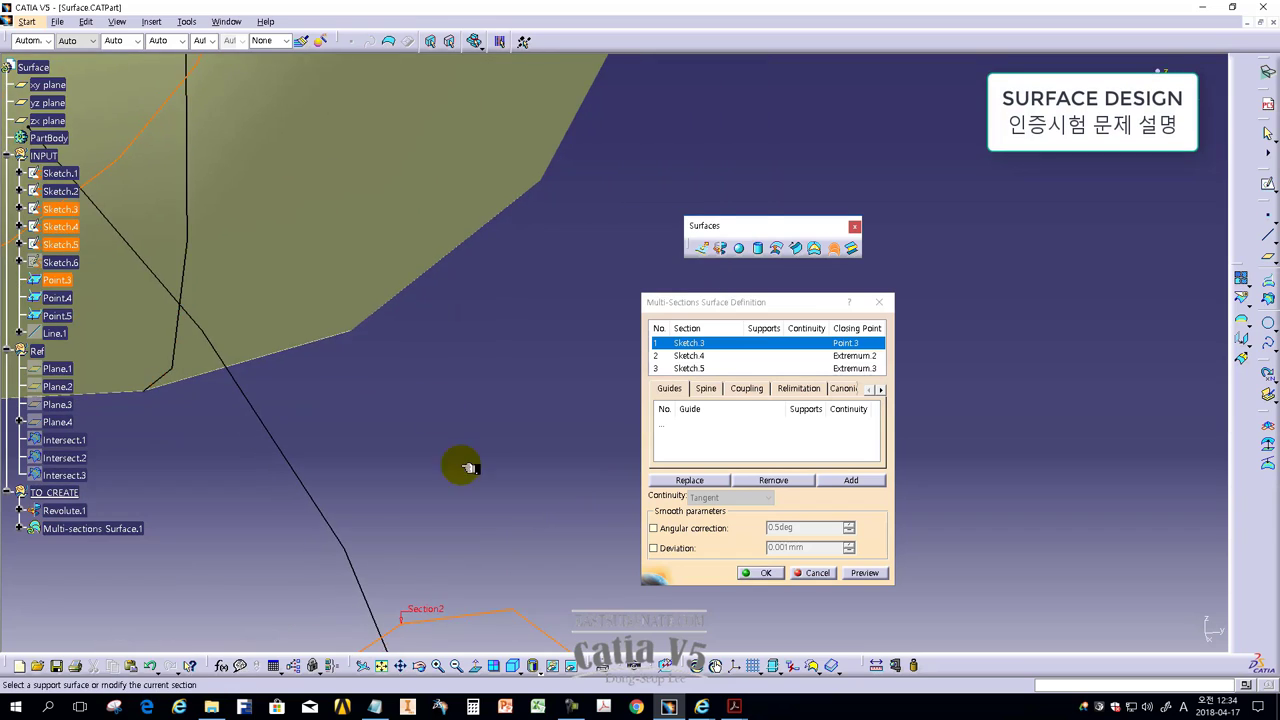
{"action": "right_click", "coordinate": [552, 421]}
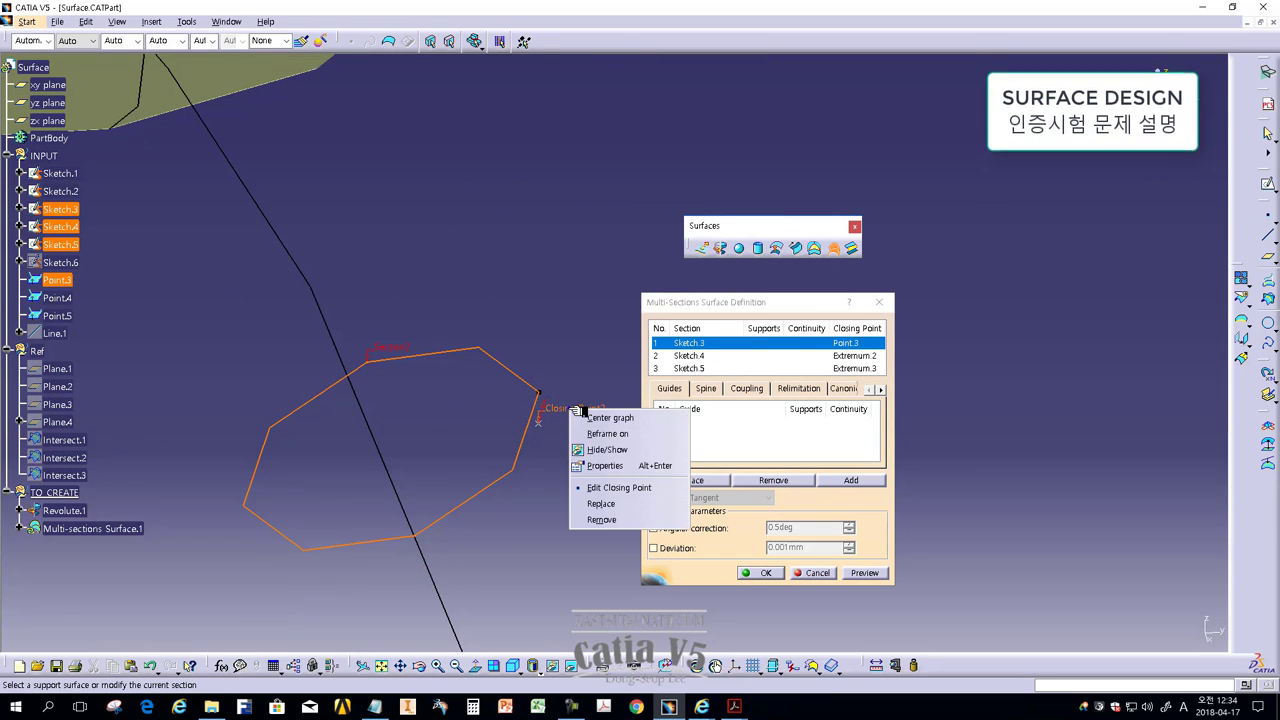
{"action": "left_click", "coordinate": [605, 504]}
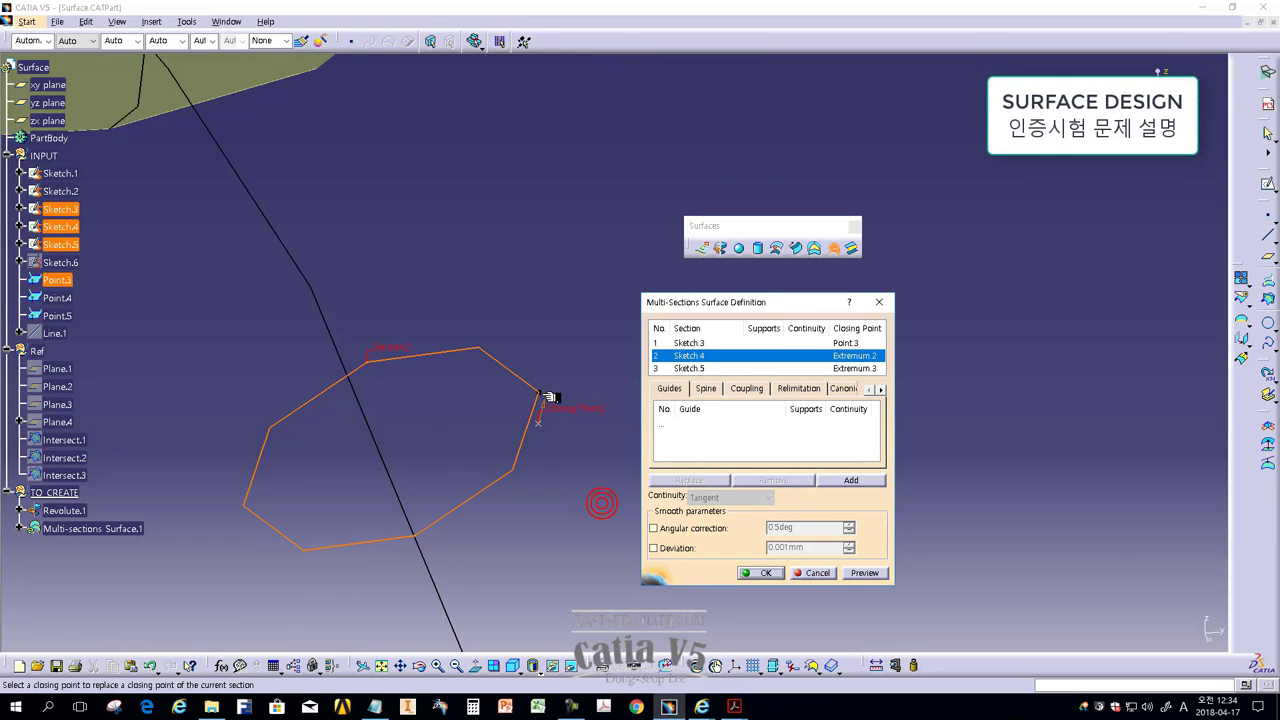
{"action": "left_click", "coordinate": [538, 392]}
{"action": "mouse_move", "coordinate": [563, 428]}
{"action": "middle_mouse_down"}
{"action": "mouse_move", "coordinate": [443, 386]}
{"action": "mouse_move", "coordinate": [357, 263]}
{"action": "mouse_move", "coordinate": [280, 394]}
{"action": "middle_mouse_up"}
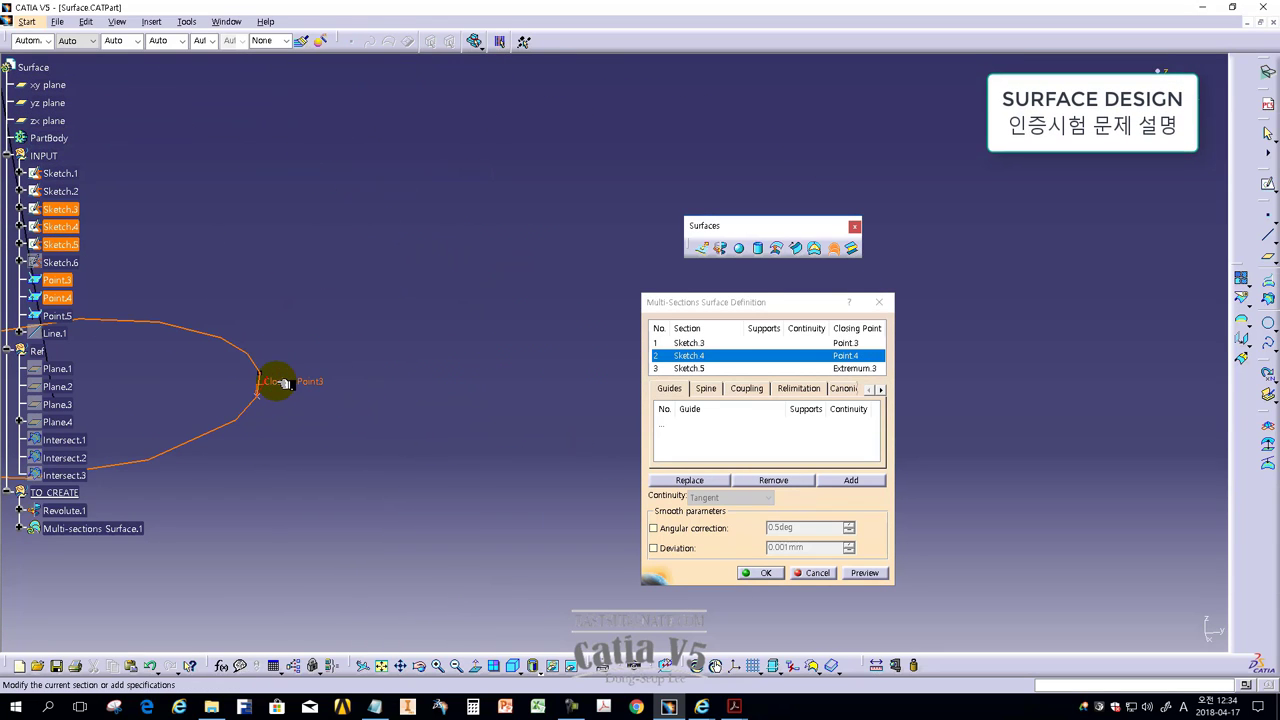
{"action": "right_click", "coordinate": [284, 383]}
{"action": "left_click", "coordinate": [295, 479]}
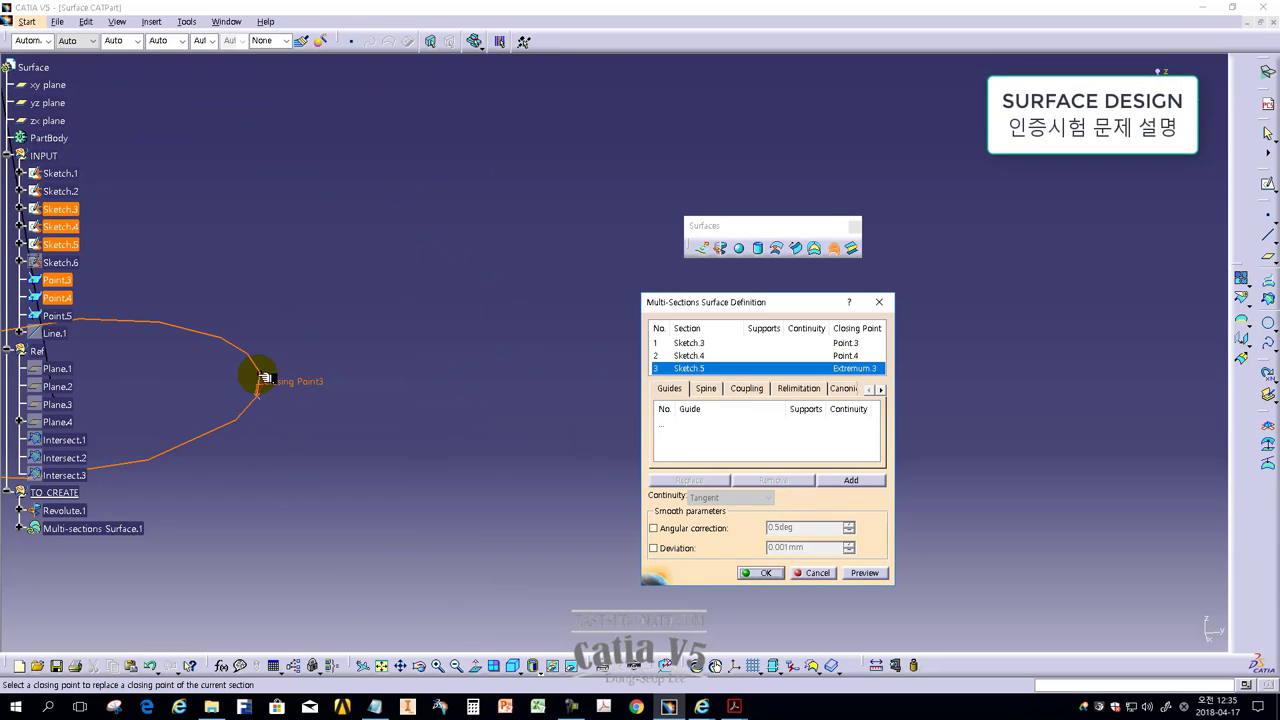
{"action": "left_click", "coordinate": [265, 378]}
{"action": "mouse_move", "coordinate": [265, 378]}
{"action": "middle_mouse_down"}
{"action": "mouse_move", "coordinate": [450, 290]}
{"action": "mouse_move", "coordinate": [452, 463]}
{"action": "mouse_move", "coordinate": [494, 363]}
{"action": "mouse_move", "coordinate": [466, 423]}
{"action": "mouse_move", "coordinate": [414, 360]}
{"action": "mouse_move", "coordinate": [458, 380]}
{"action": "mouse_move", "coordinate": [528, 337]}
{"action": "middle_mouse_up"}
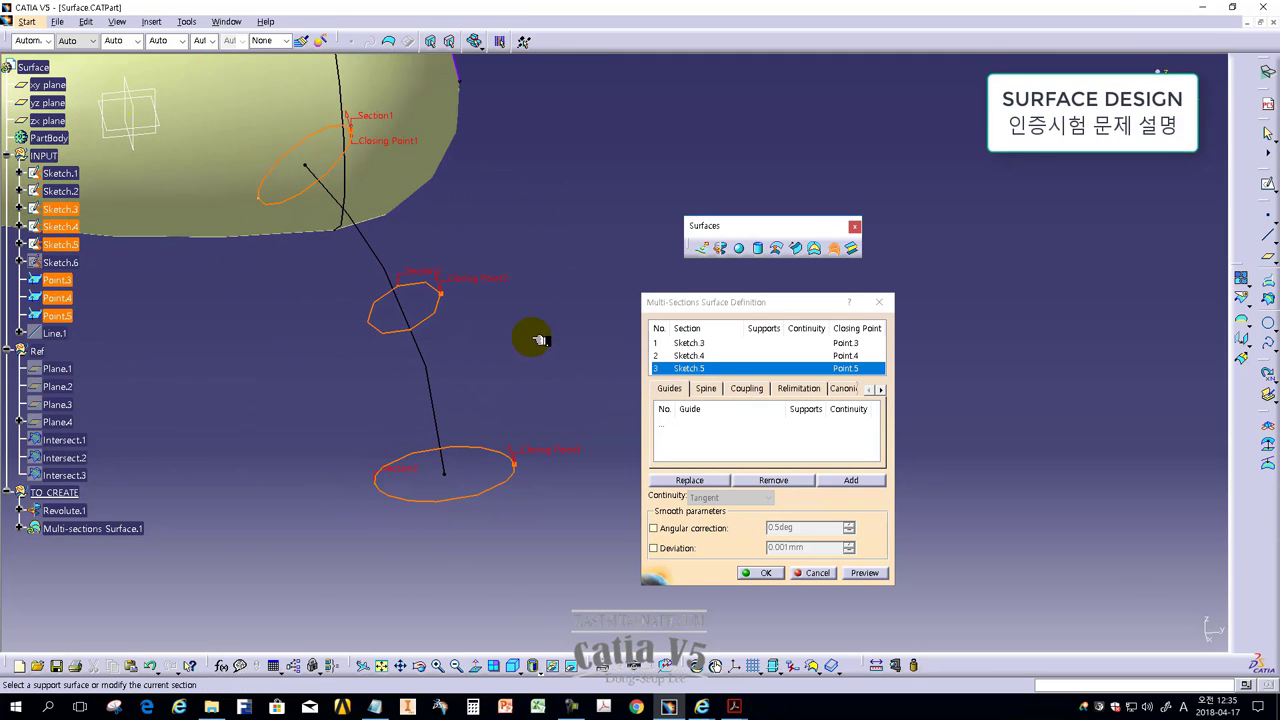
{"action": "left_click", "coordinate": [870, 573]}
Step: Set Sketch.2 as the spine, re-preview, and create the handle surface
{"action": "mouse_move", "coordinate": [437, 357]}
{"action": "middle_mouse_down"}
{"action": "mouse_move", "coordinate": [515, 347]}
{"action": "mouse_move", "coordinate": [386, 300]}
{"action": "mouse_move", "coordinate": [600, 350]}
{"action": "middle_mouse_up"}
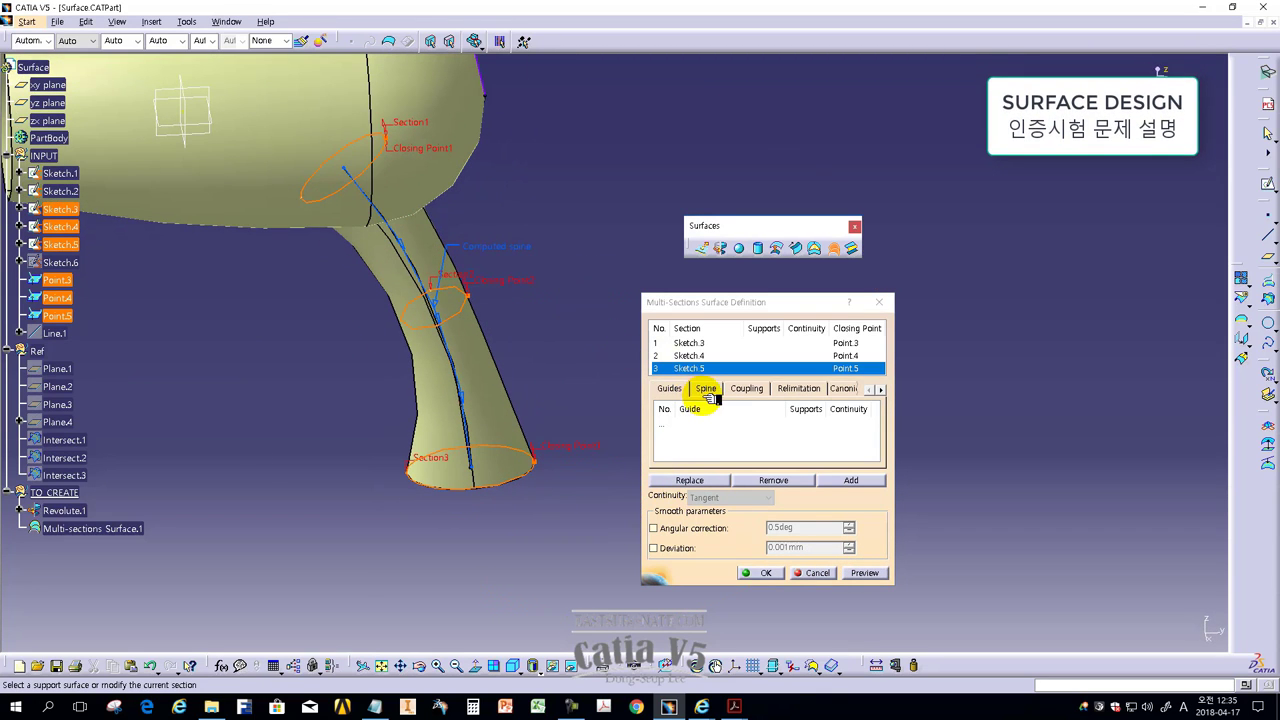
{"action": "left_click", "coordinate": [706, 390]}
{"action": "left_click", "coordinate": [695, 423]}
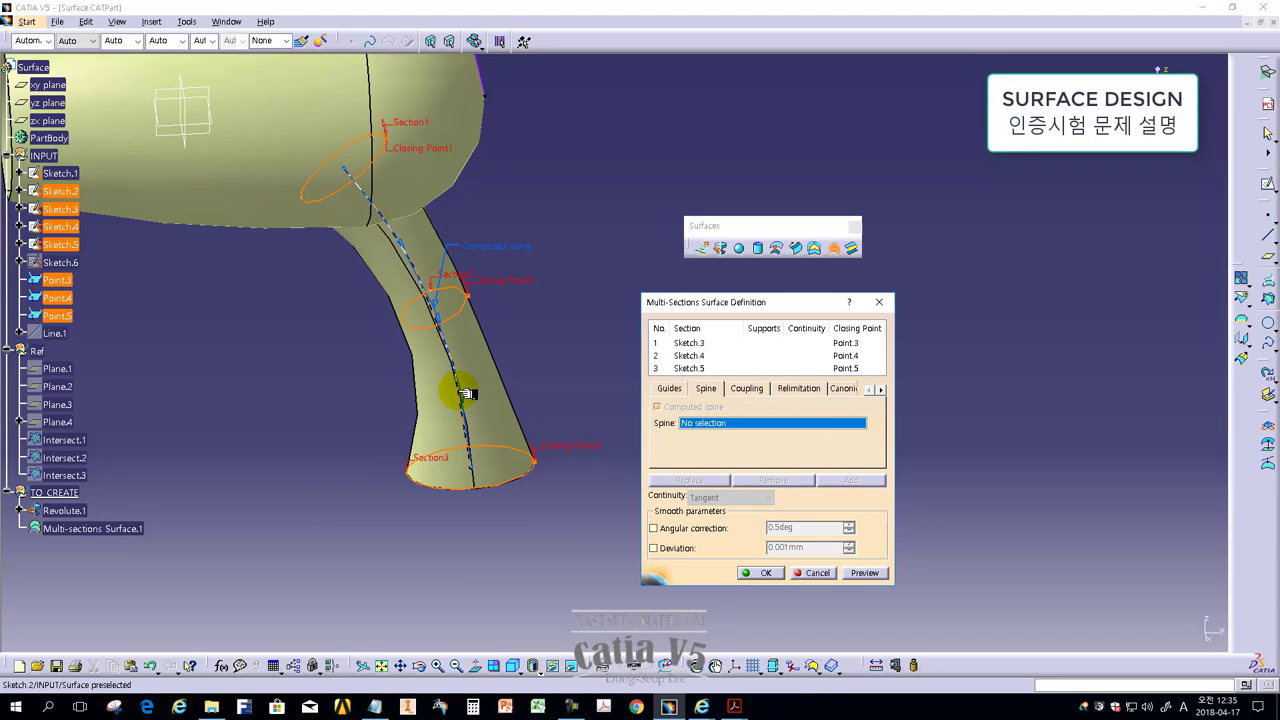
{"action": "left_click", "coordinate": [375, 206]}
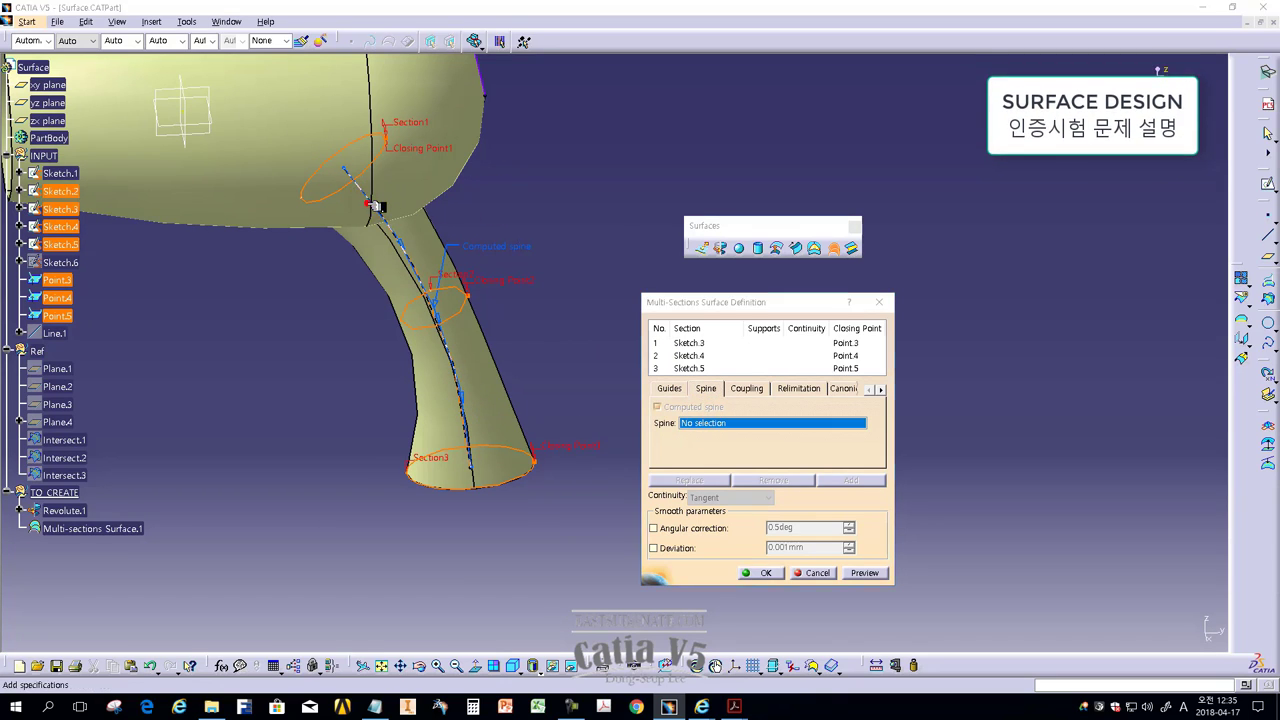
{"action": "left_click", "coordinate": [866, 573]}
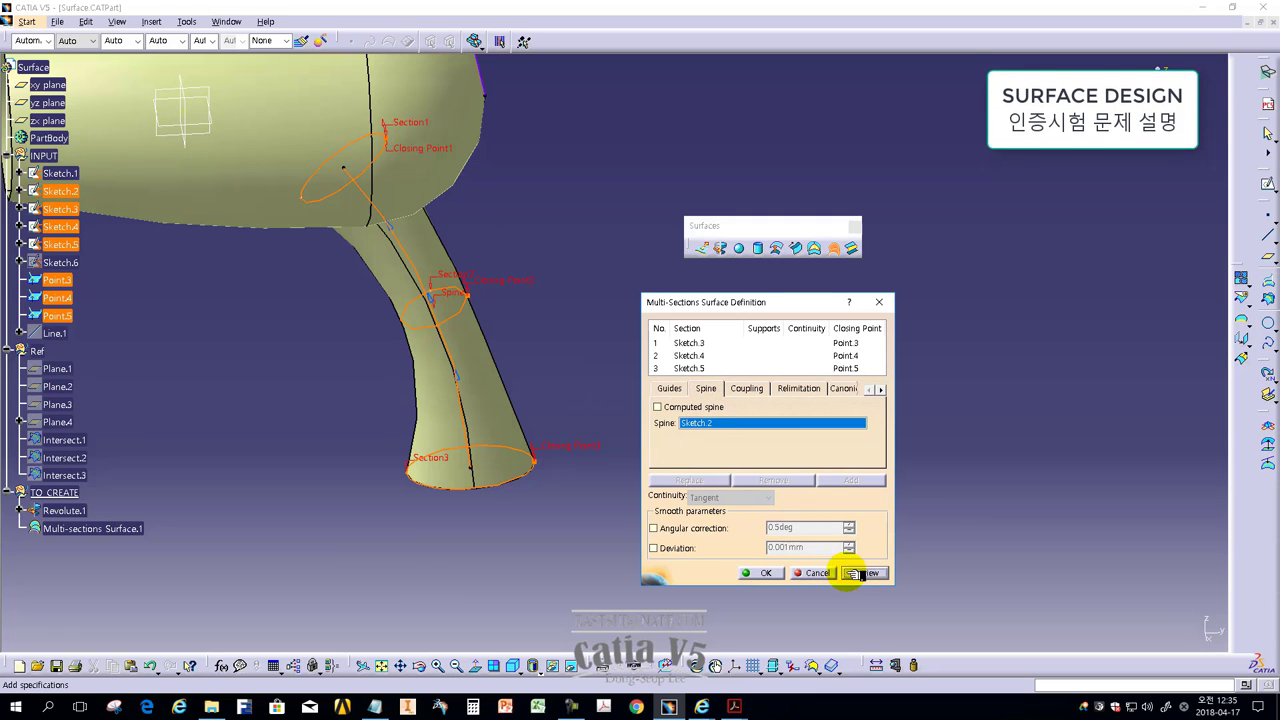
{"action": "left_click", "coordinate": [762, 573]}
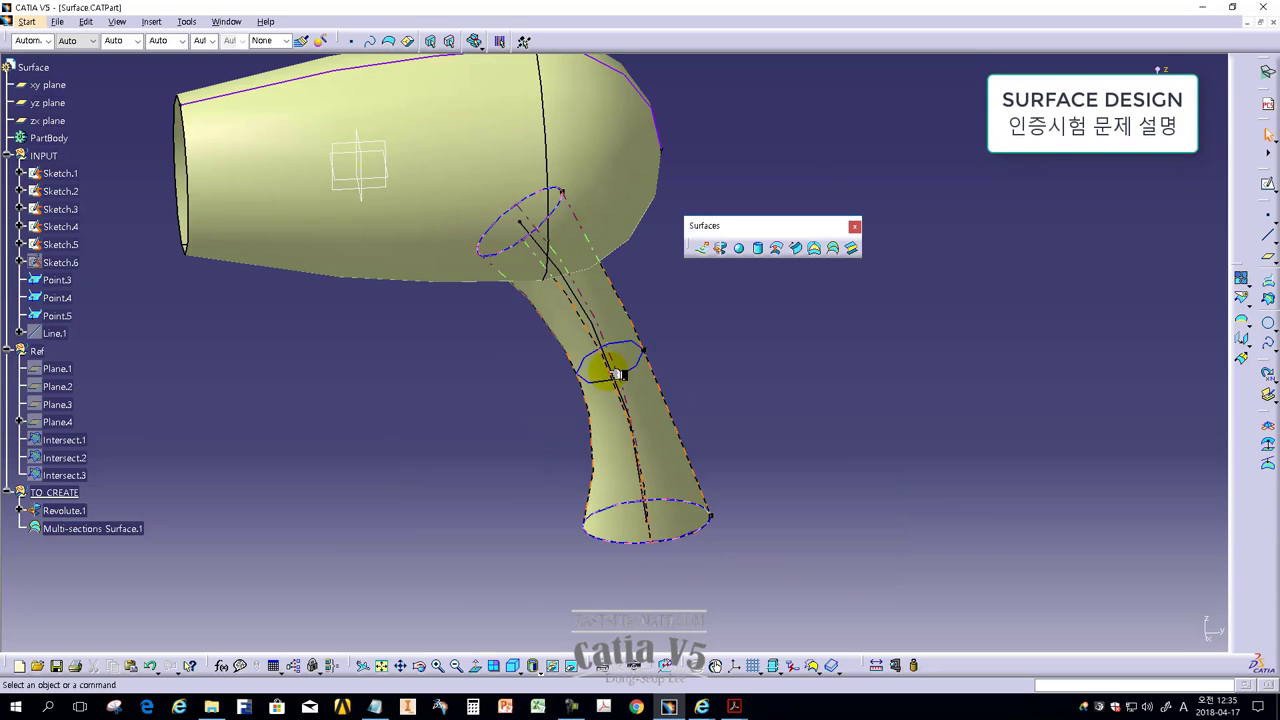